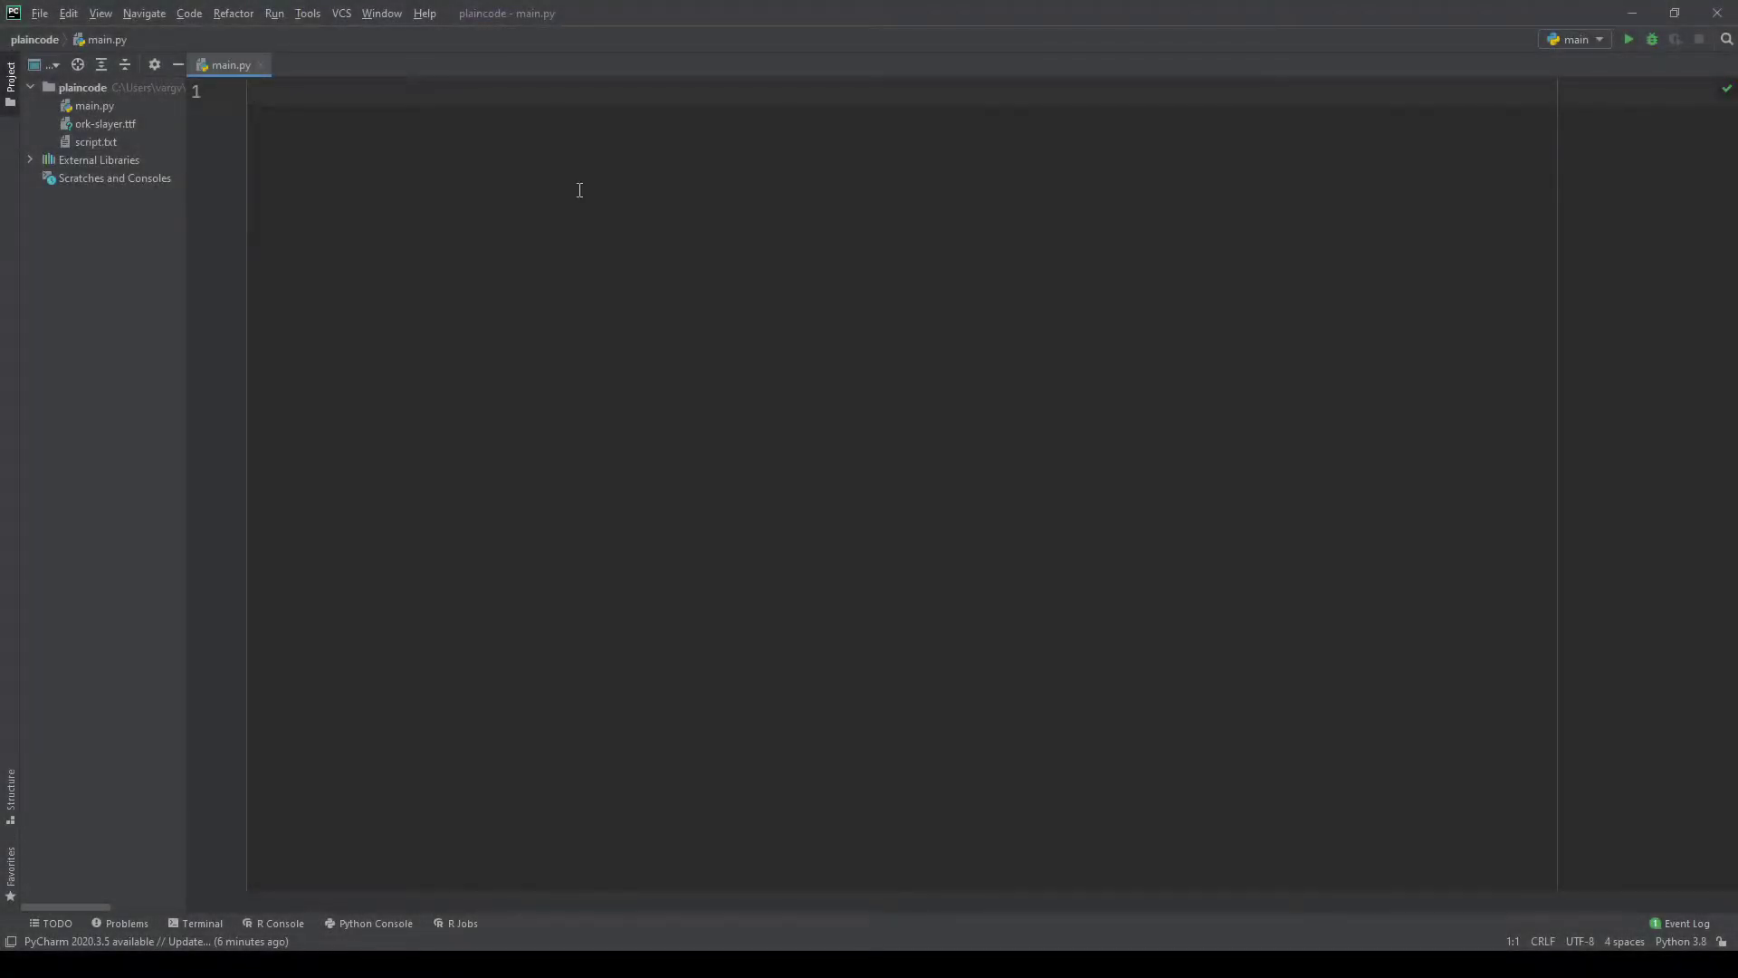
Paste the starter pygame program and walk through its setup lines, from the import to the run flag
{"action": "type", "text": "import pygame  W, H = 800, 600  display = pygame.Surface((W, H)) screen = pygame.display.set_mode((W, H)) pygame.display.set_caption(\"colored_text\") clock = pygame.time.Clock()  pygame.init()  run = True  while run:     for event in pygame.event.get():         if event.type == pygame.QUIT:             run = False      clock.tick()      display.blit(screen, (0, 0))     pygame.display.update()"}
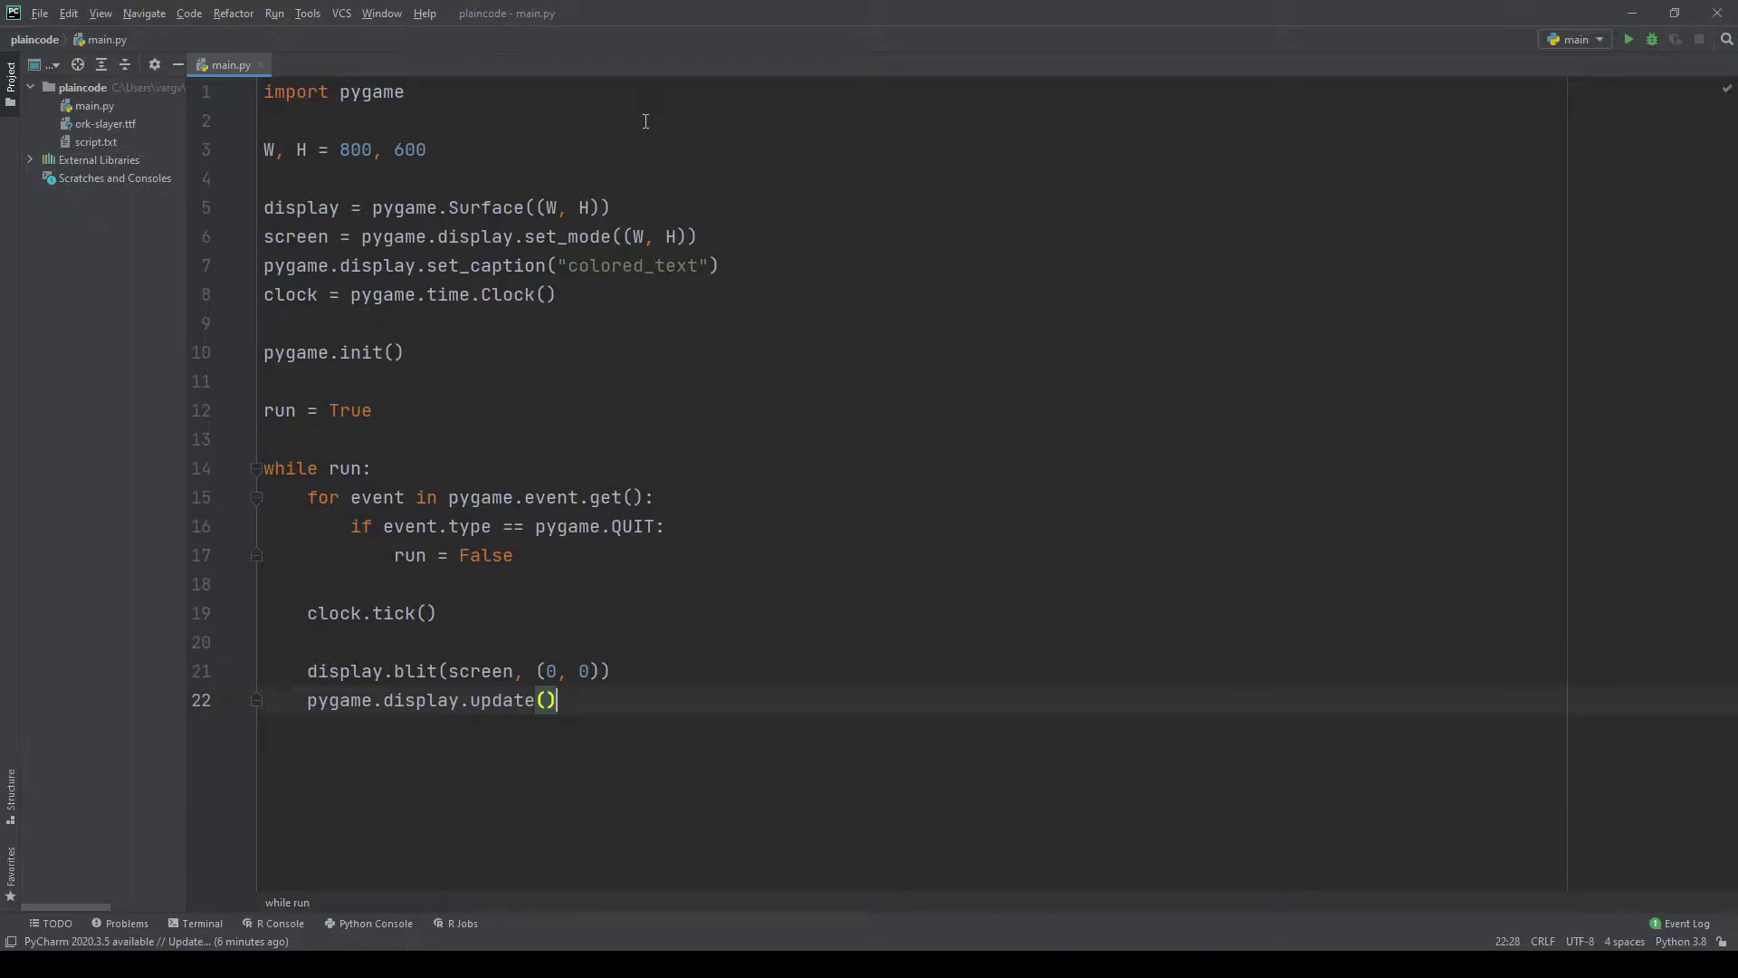
{"action": "left_click_drag", "start_coordinate": [405, 90], "coordinate": [264, 91]}
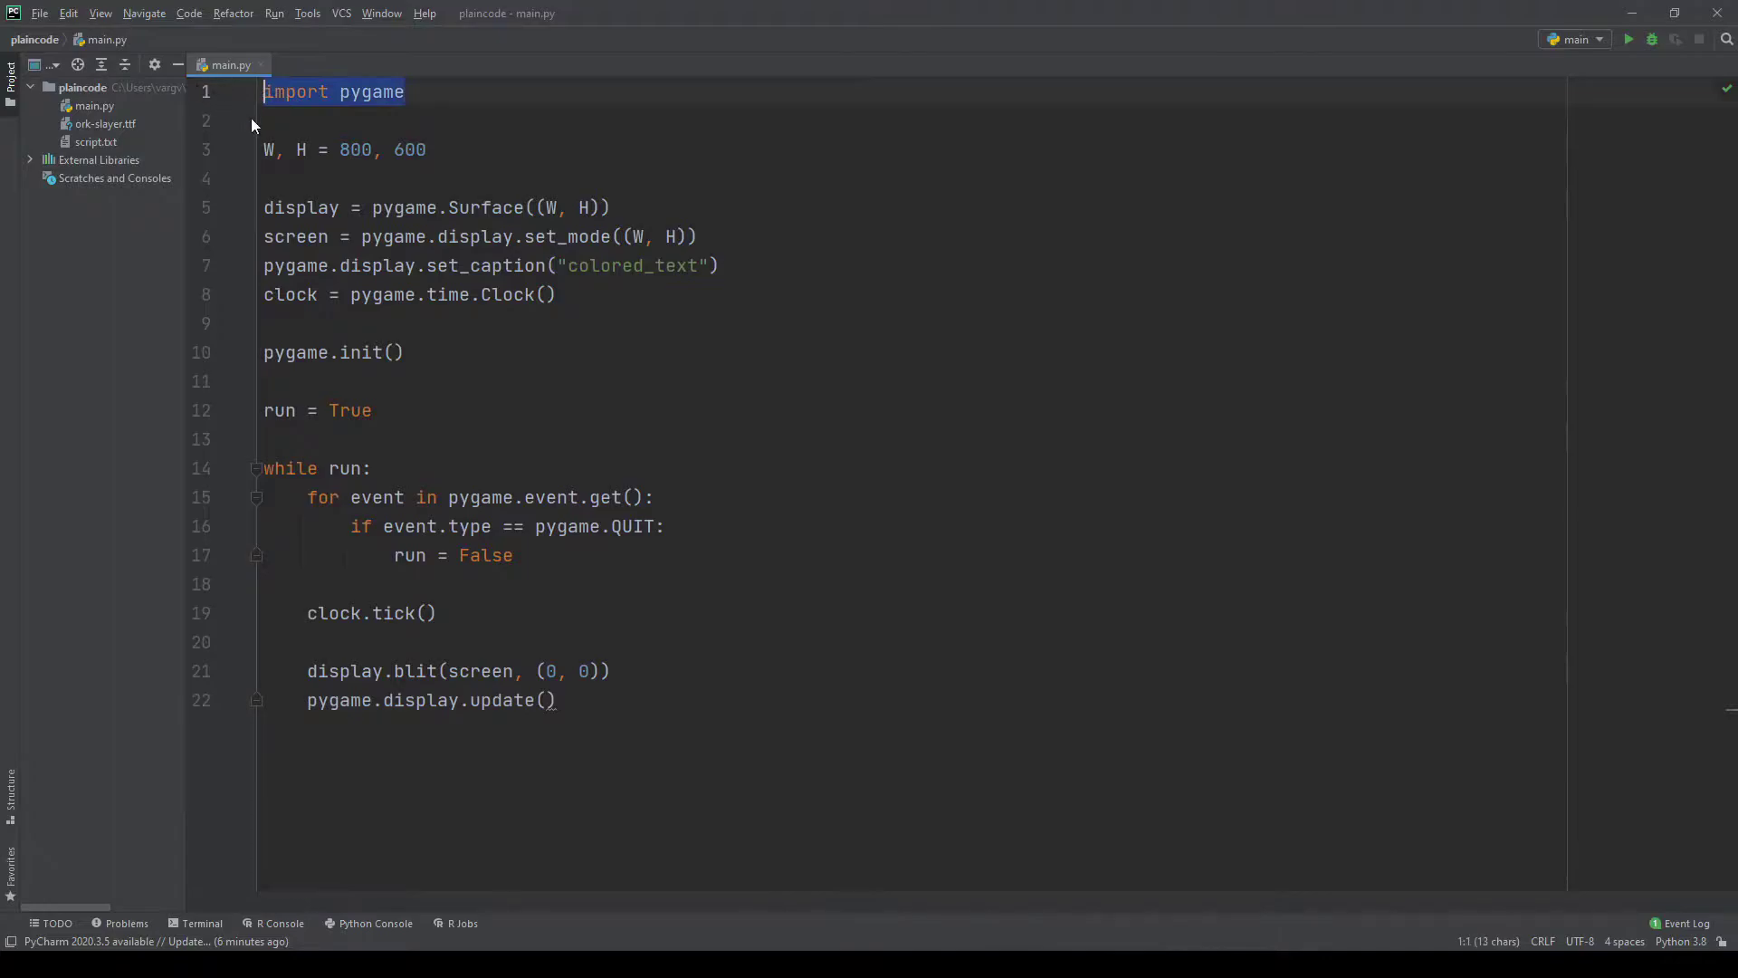
{"action": "left_click_drag", "start_coordinate": [432, 149], "coordinate": [249, 153]}
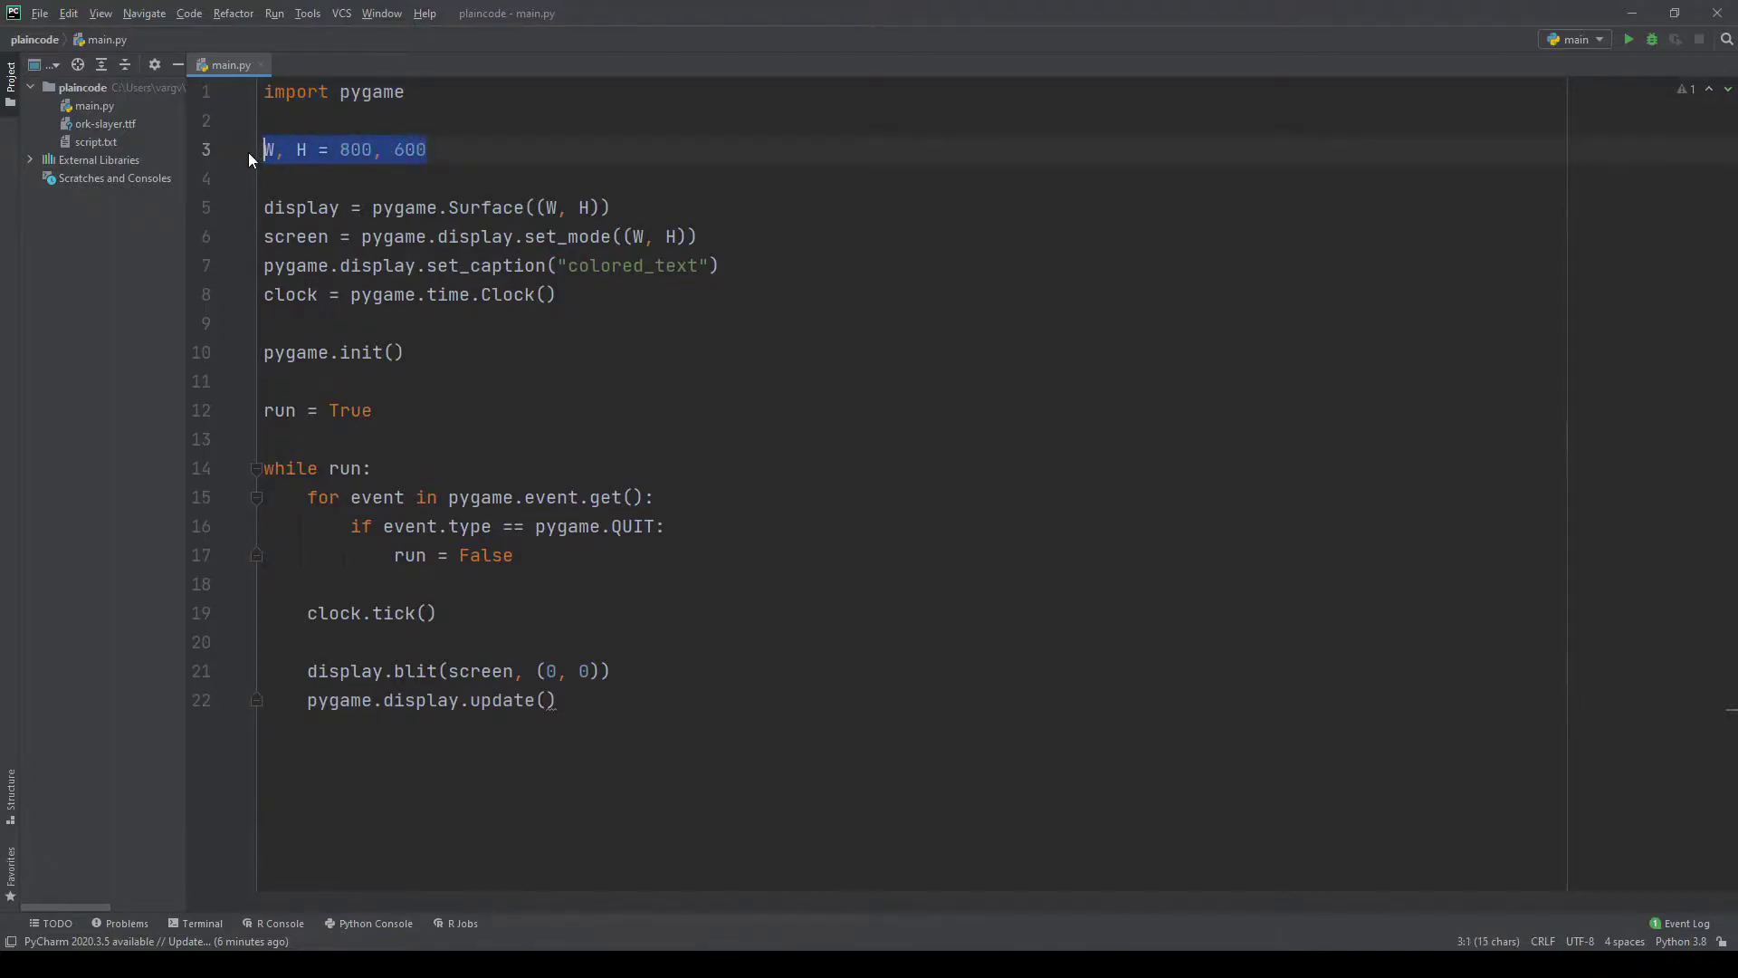
{"action": "left_click_drag", "start_coordinate": [615, 207], "coordinate": [265, 206]}
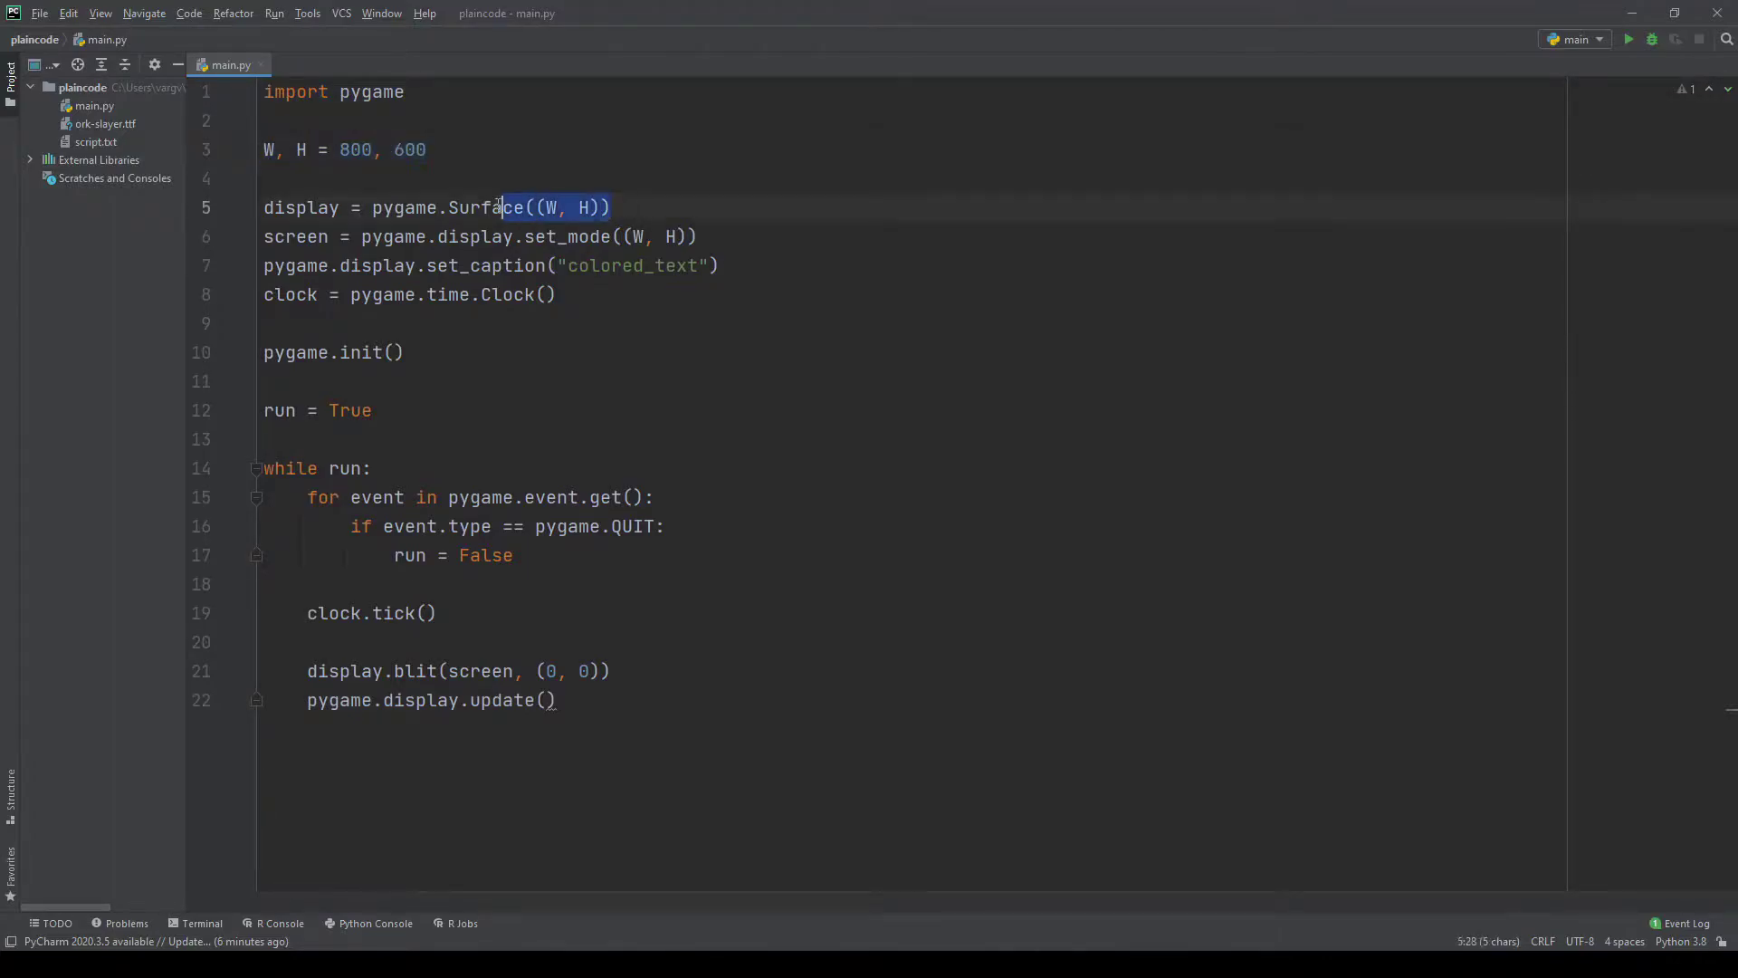
{"action": "left_click_drag", "start_coordinate": [697, 237], "coordinate": [271, 236]}
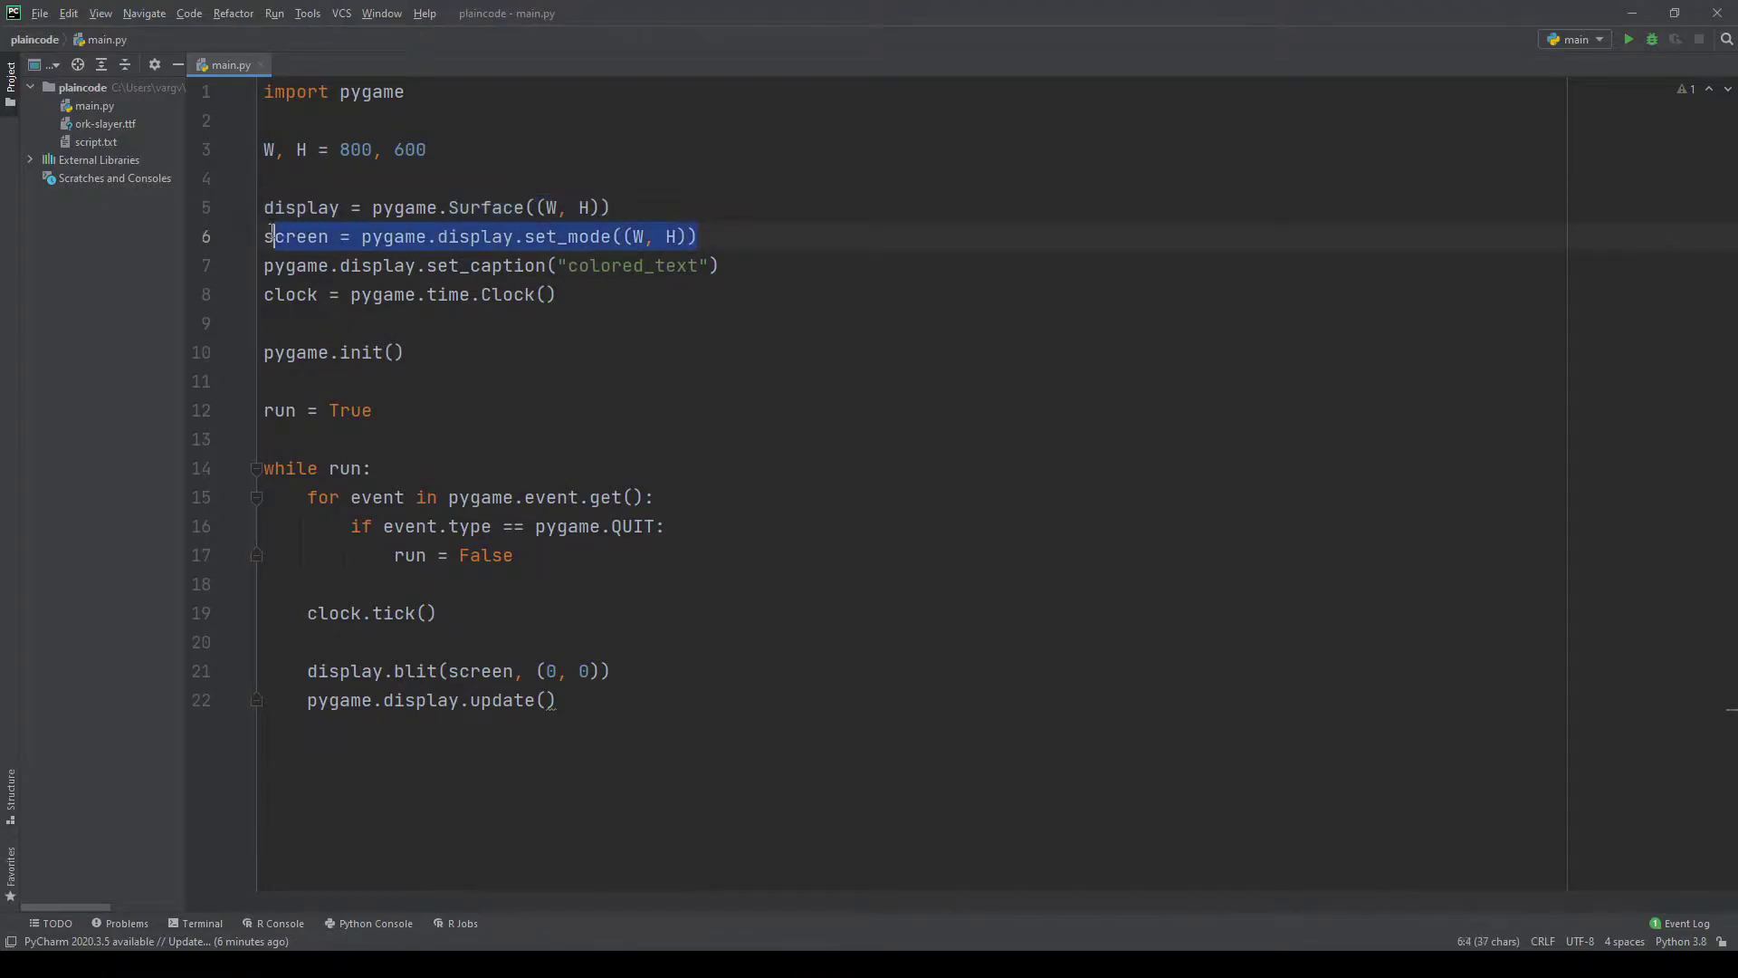
{"action": "left_click_drag", "start_coordinate": [616, 294], "coordinate": [261, 294]}
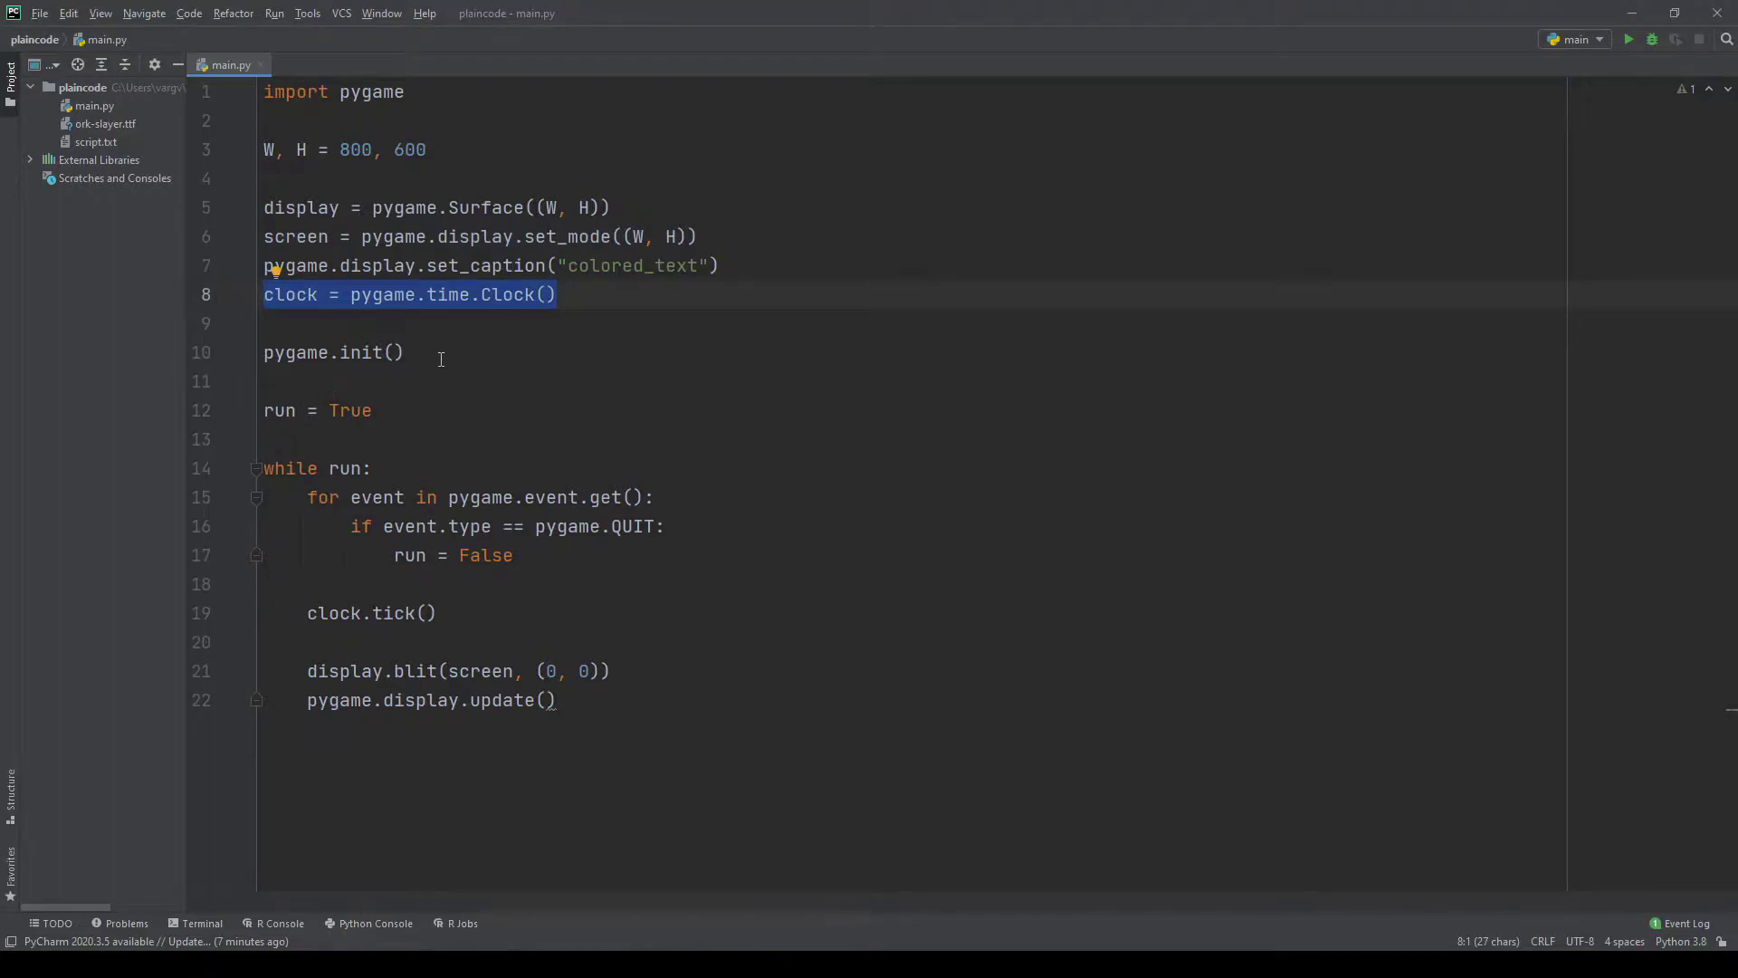
{"action": "left_click_drag", "start_coordinate": [408, 353], "coordinate": [230, 356]}
{"action": "left_click_drag", "start_coordinate": [374, 411], "coordinate": [210, 412]}
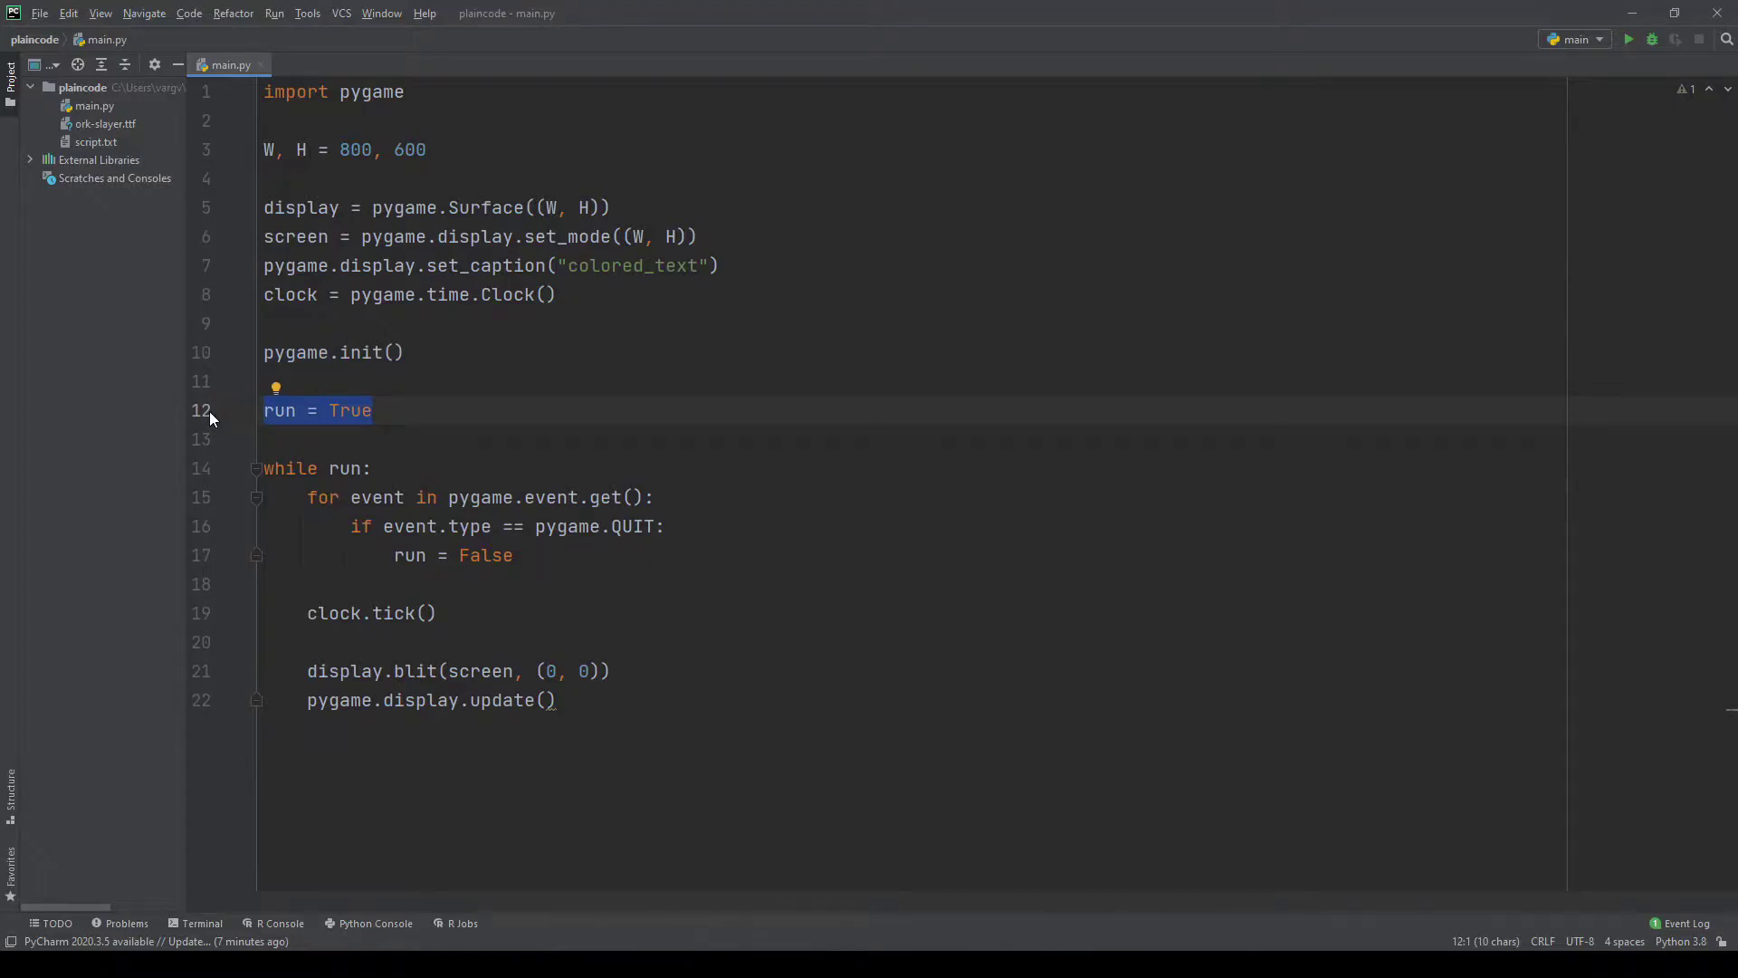
Walk through the main loop's event handling, quit check, clock tick and display update, ending at the clock setup
{"action": "left_click", "coordinate": [404, 468]}
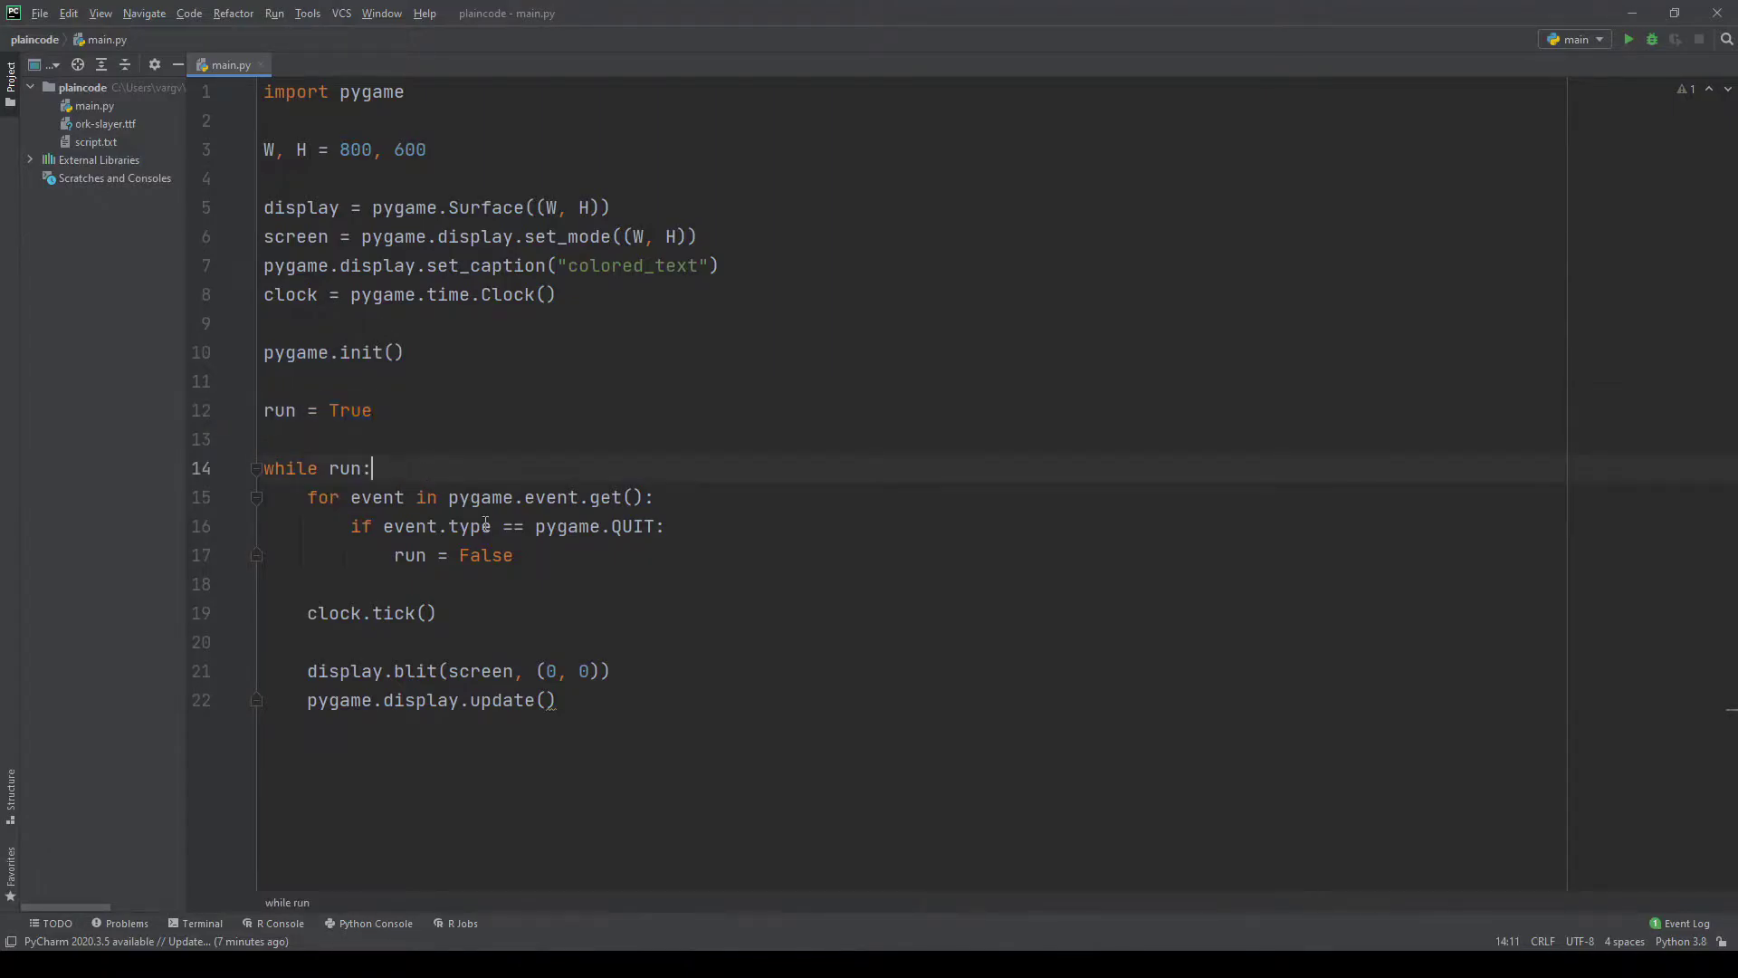
{"action": "mouse_move", "coordinate": [513, 555]}
{"action": "left_mouse_down"}
{"action": "mouse_move", "coordinate": [268, 468]}
{"action": "mouse_move", "coordinate": [656, 497]}
{"action": "mouse_move", "coordinate": [350, 526]}
{"action": "left_mouse_up"}
{"action": "left_click", "coordinate": [422, 497]}
{"action": "left_click_drag", "start_coordinate": [514, 555], "coordinate": [394, 556]}
{"action": "left_click_drag", "start_coordinate": [437, 612], "coordinate": [304, 611]}
{"action": "left_click_drag", "start_coordinate": [566, 700], "coordinate": [214, 671]}
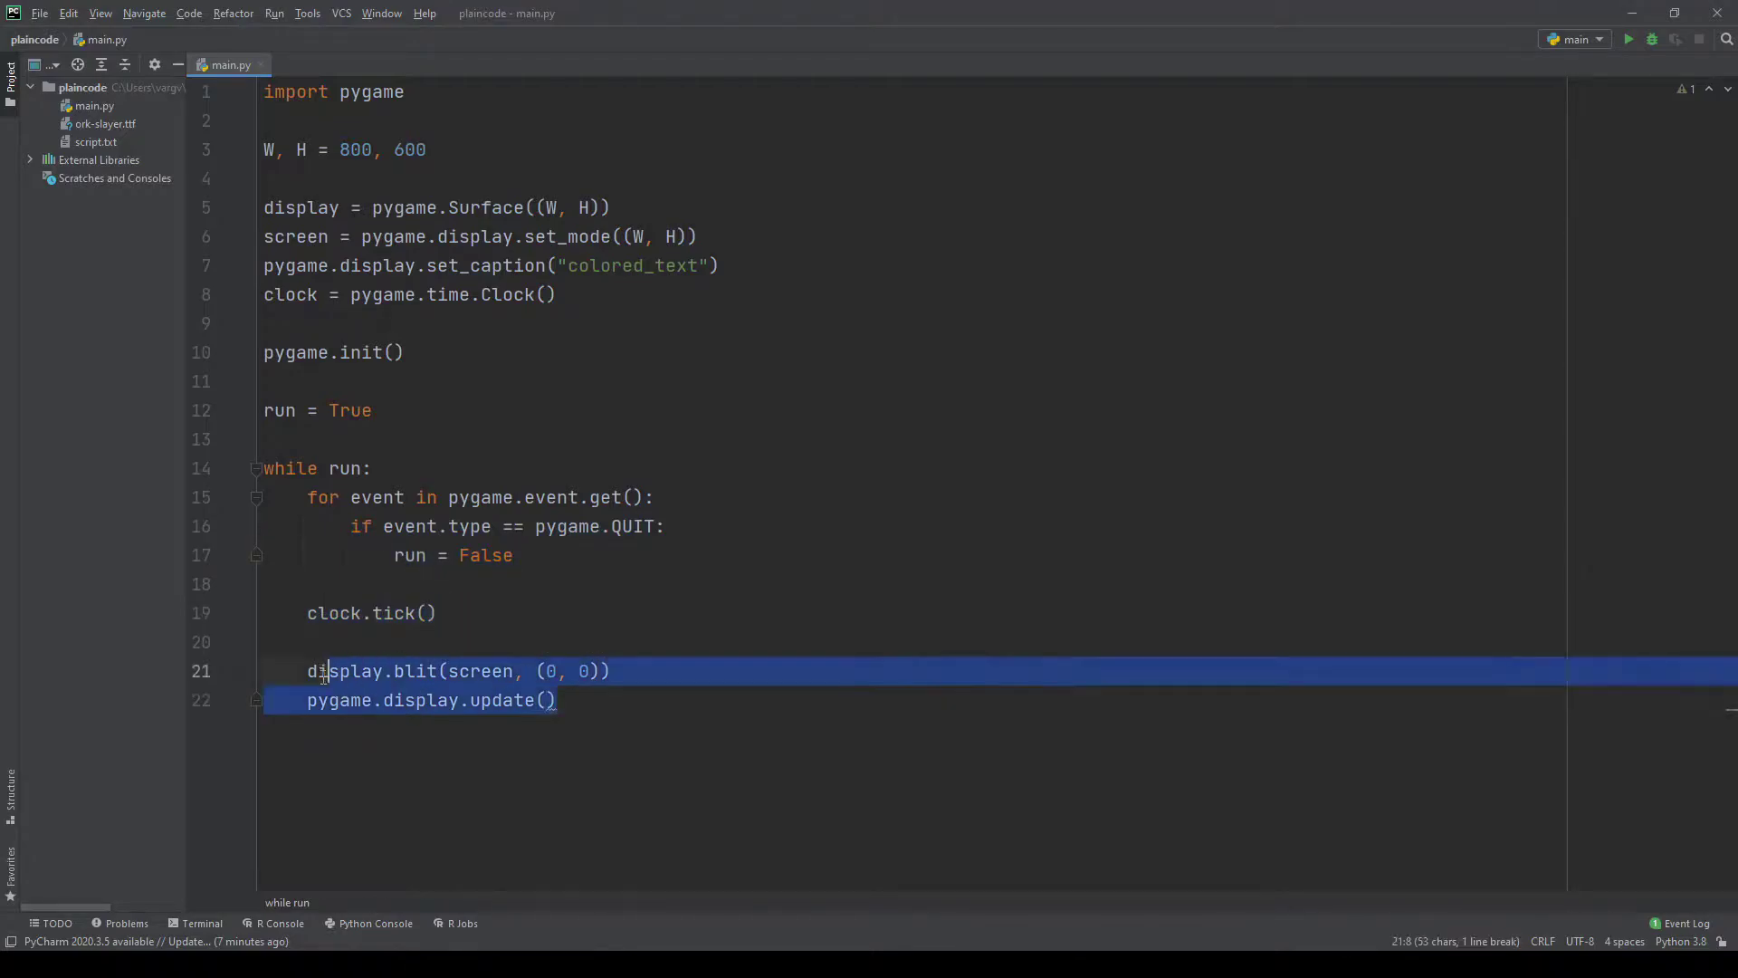
{"action": "left_click", "coordinate": [719, 758]}
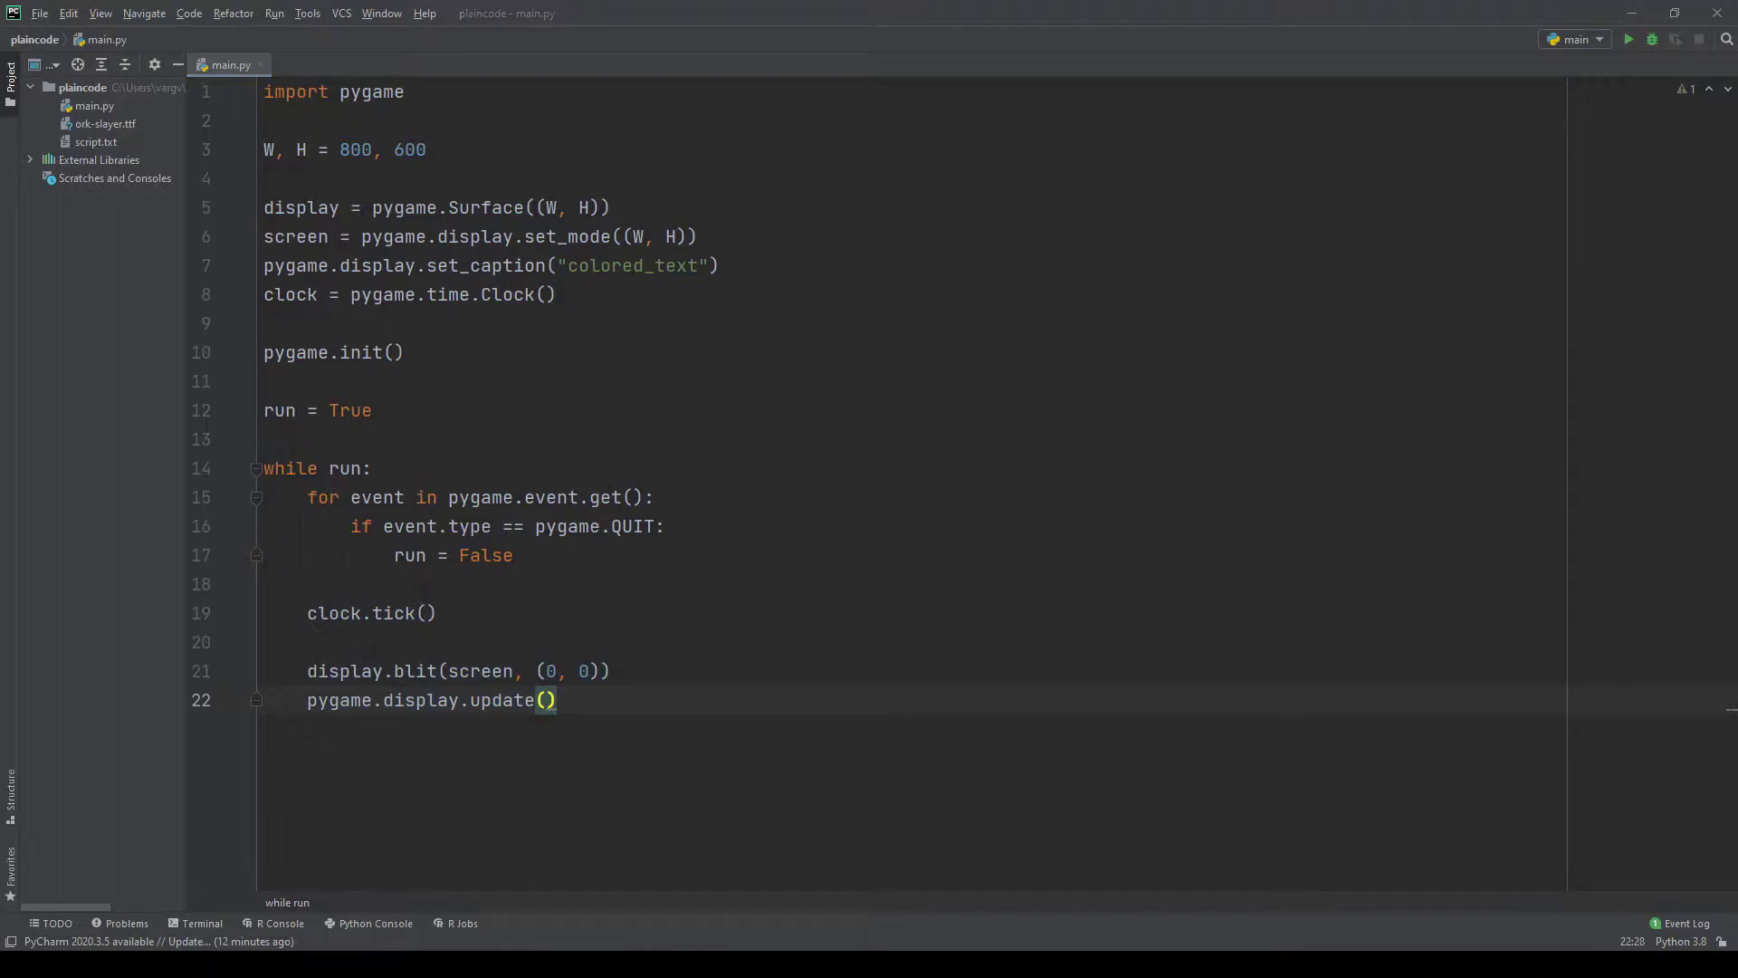
{"action": "left_click", "coordinate": [649, 290]}
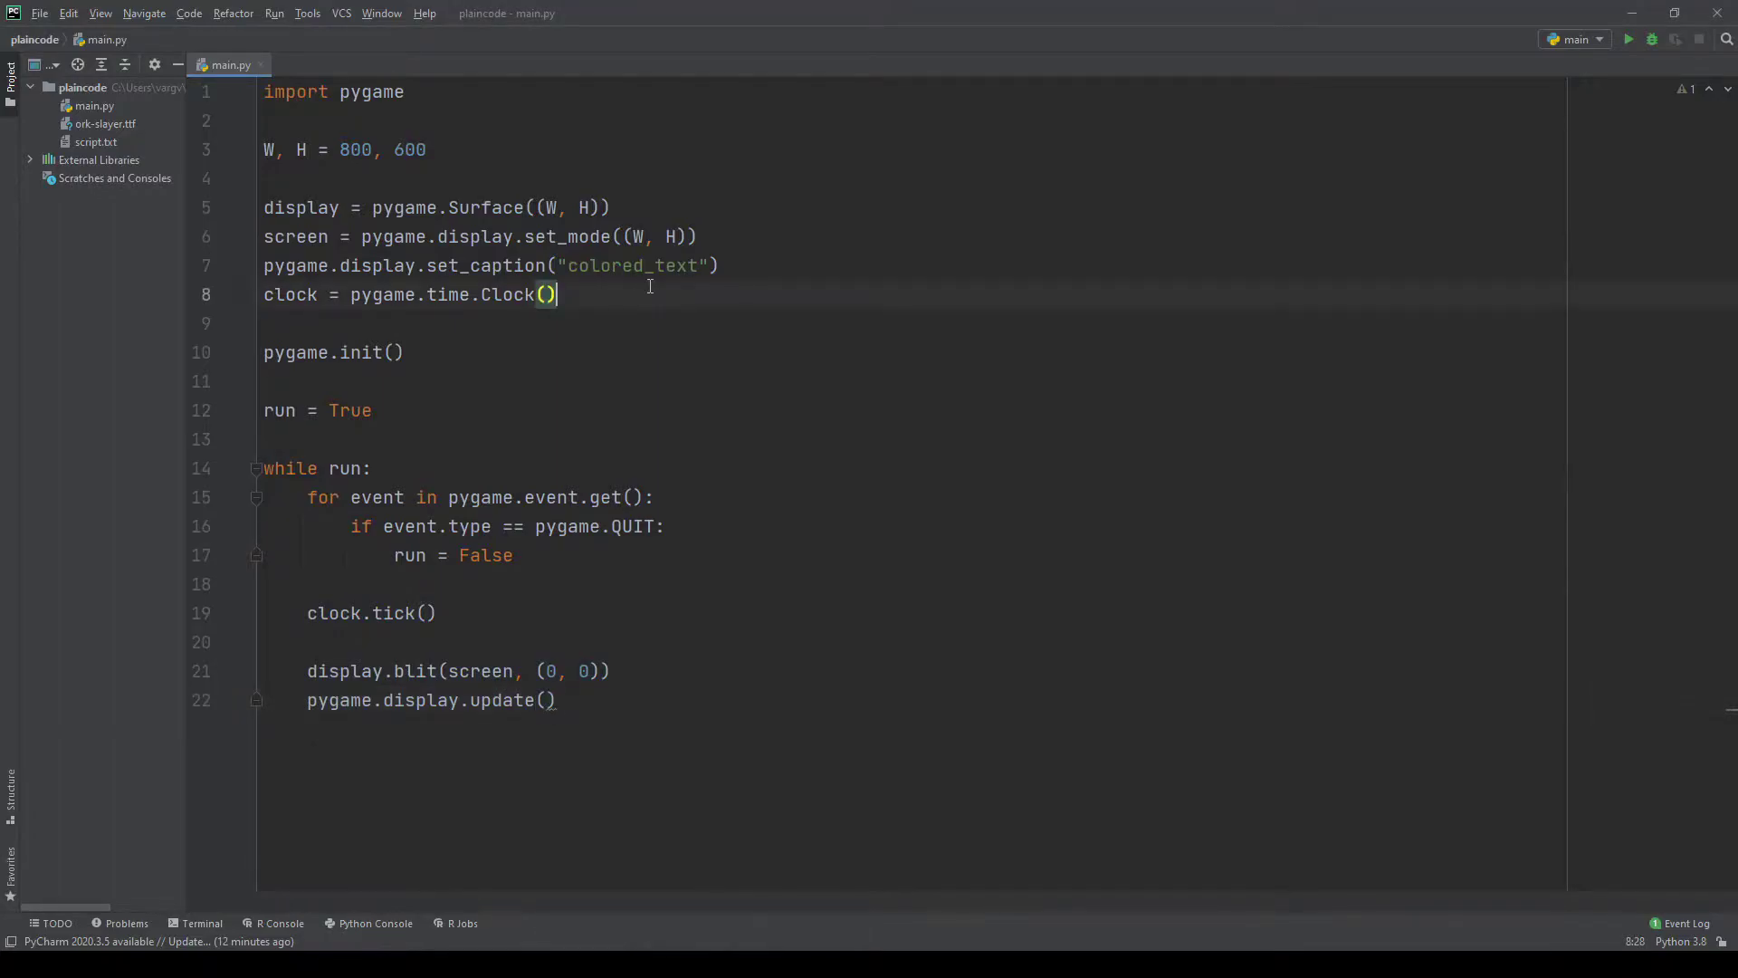
Insert black = (0, 0, 0) and white = (255, 255, 255) below the clock setup
{"action": "key", "text": "Return"}
{"action": "key", "text": "Return"}
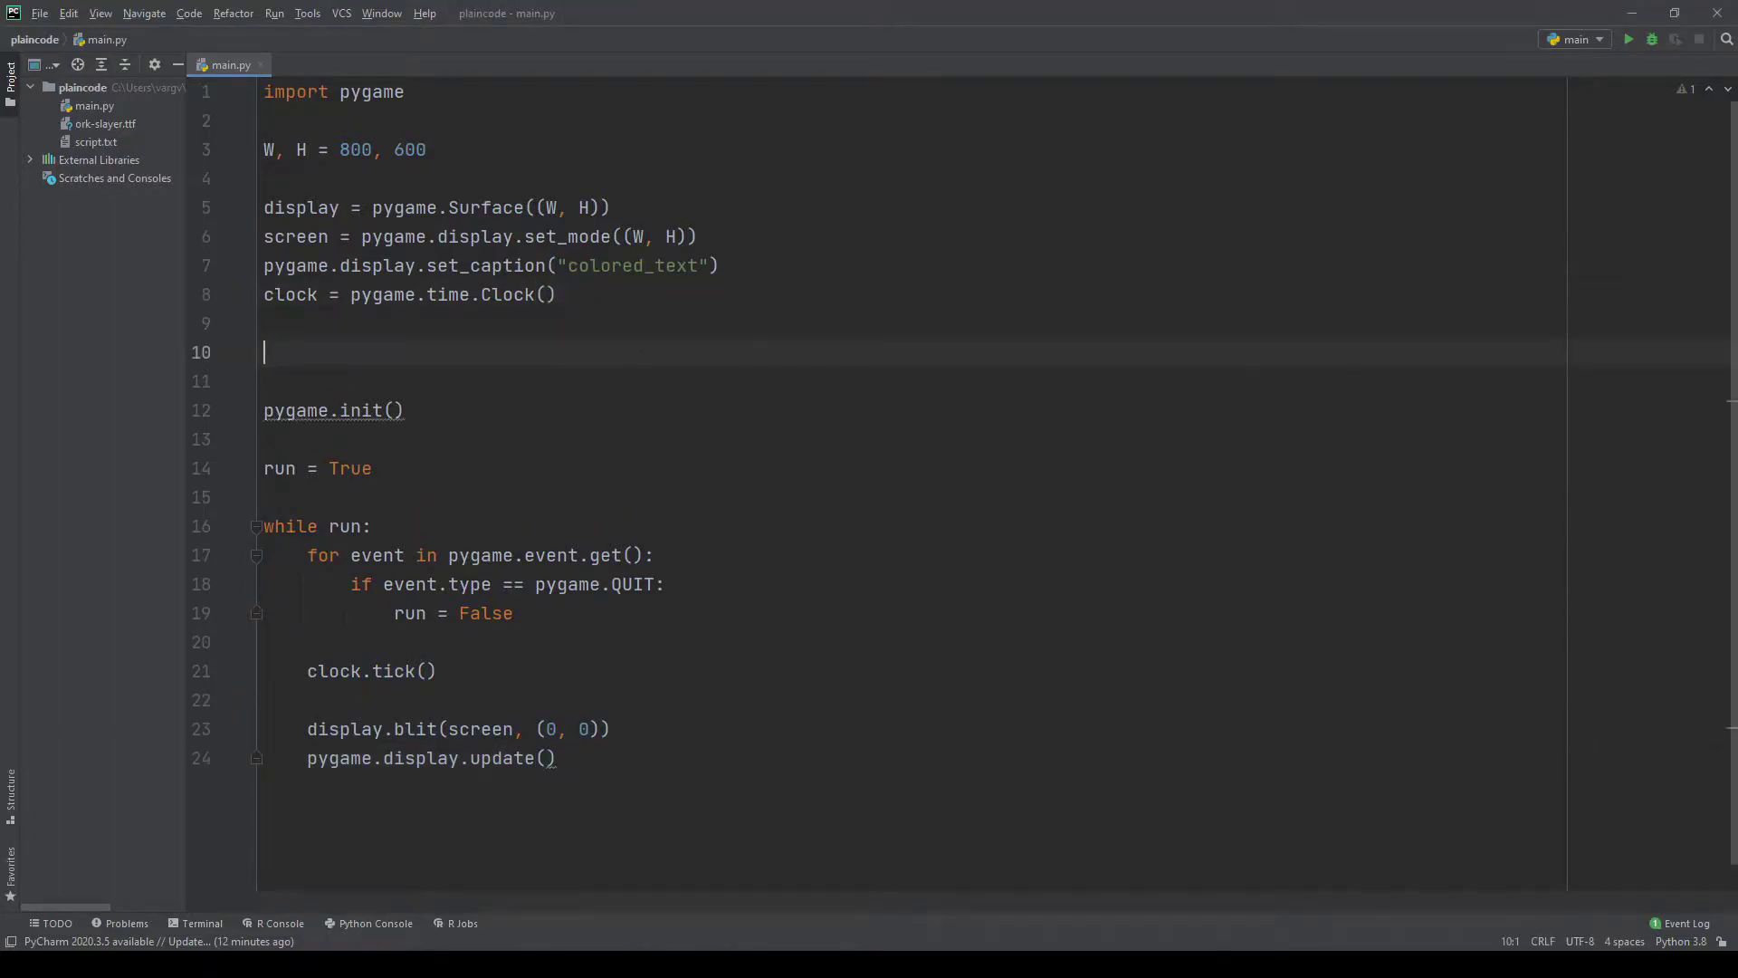
{"action": "type", "text": "black = (0, 0, 0) white = (255, 255, 255)"}
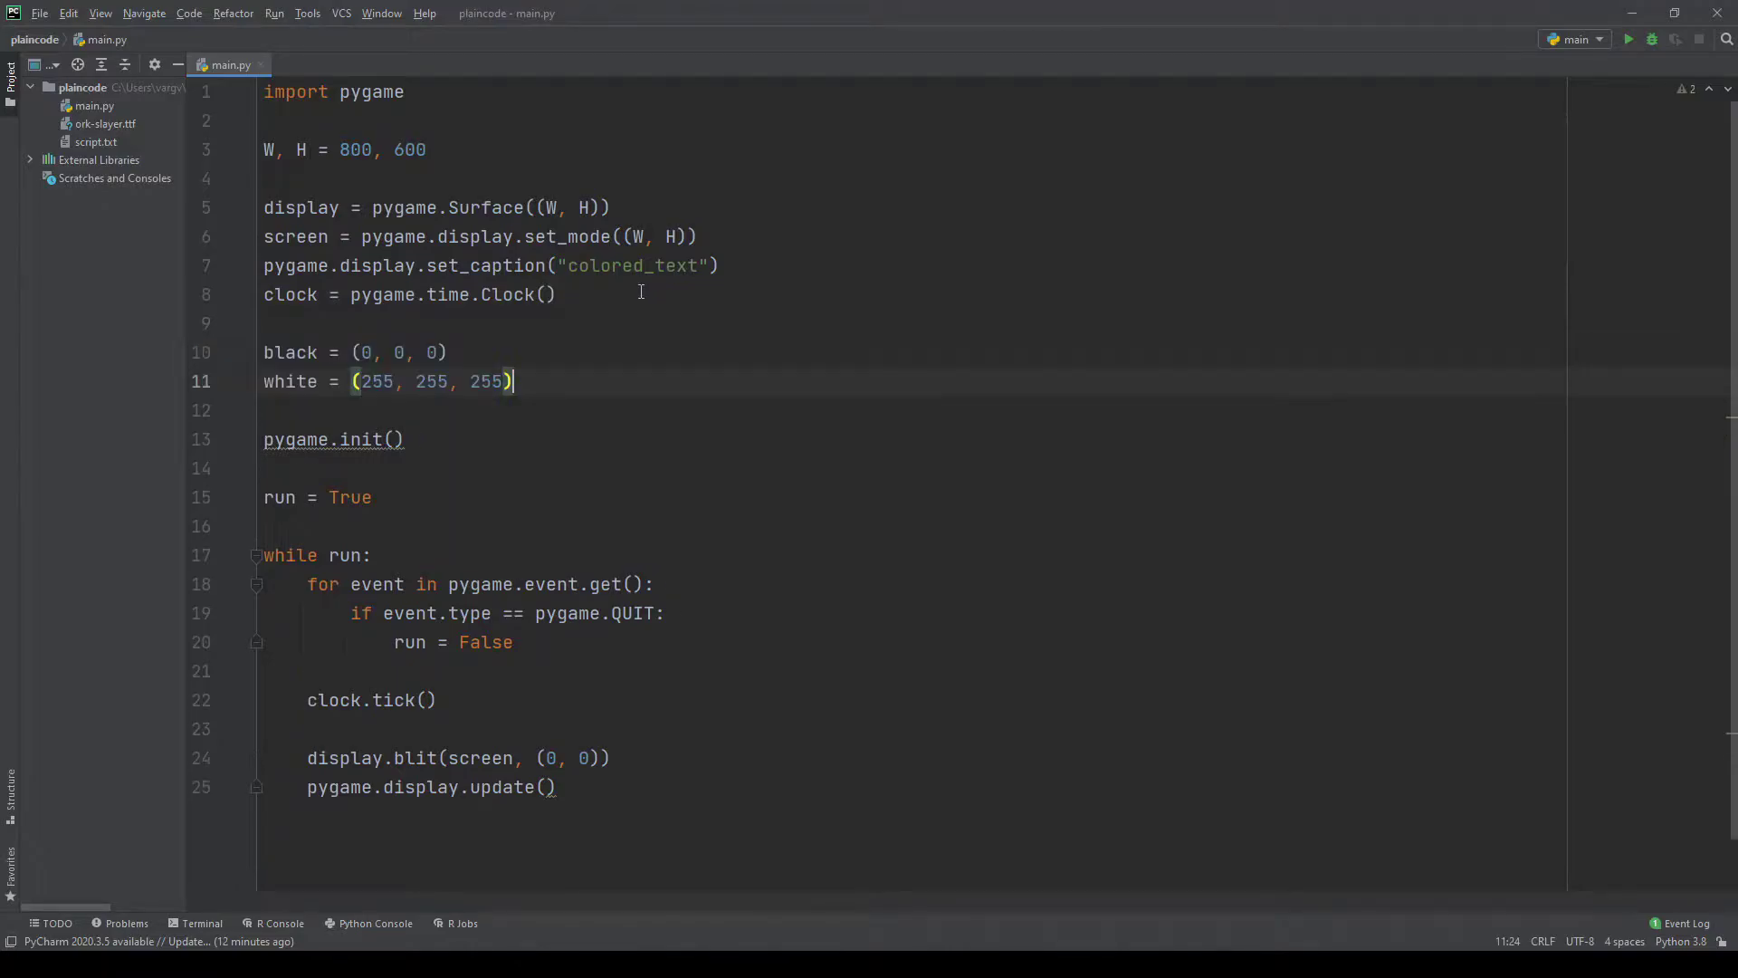
{"action": "left_click_drag", "start_coordinate": [352, 352], "coordinate": [450, 351]}
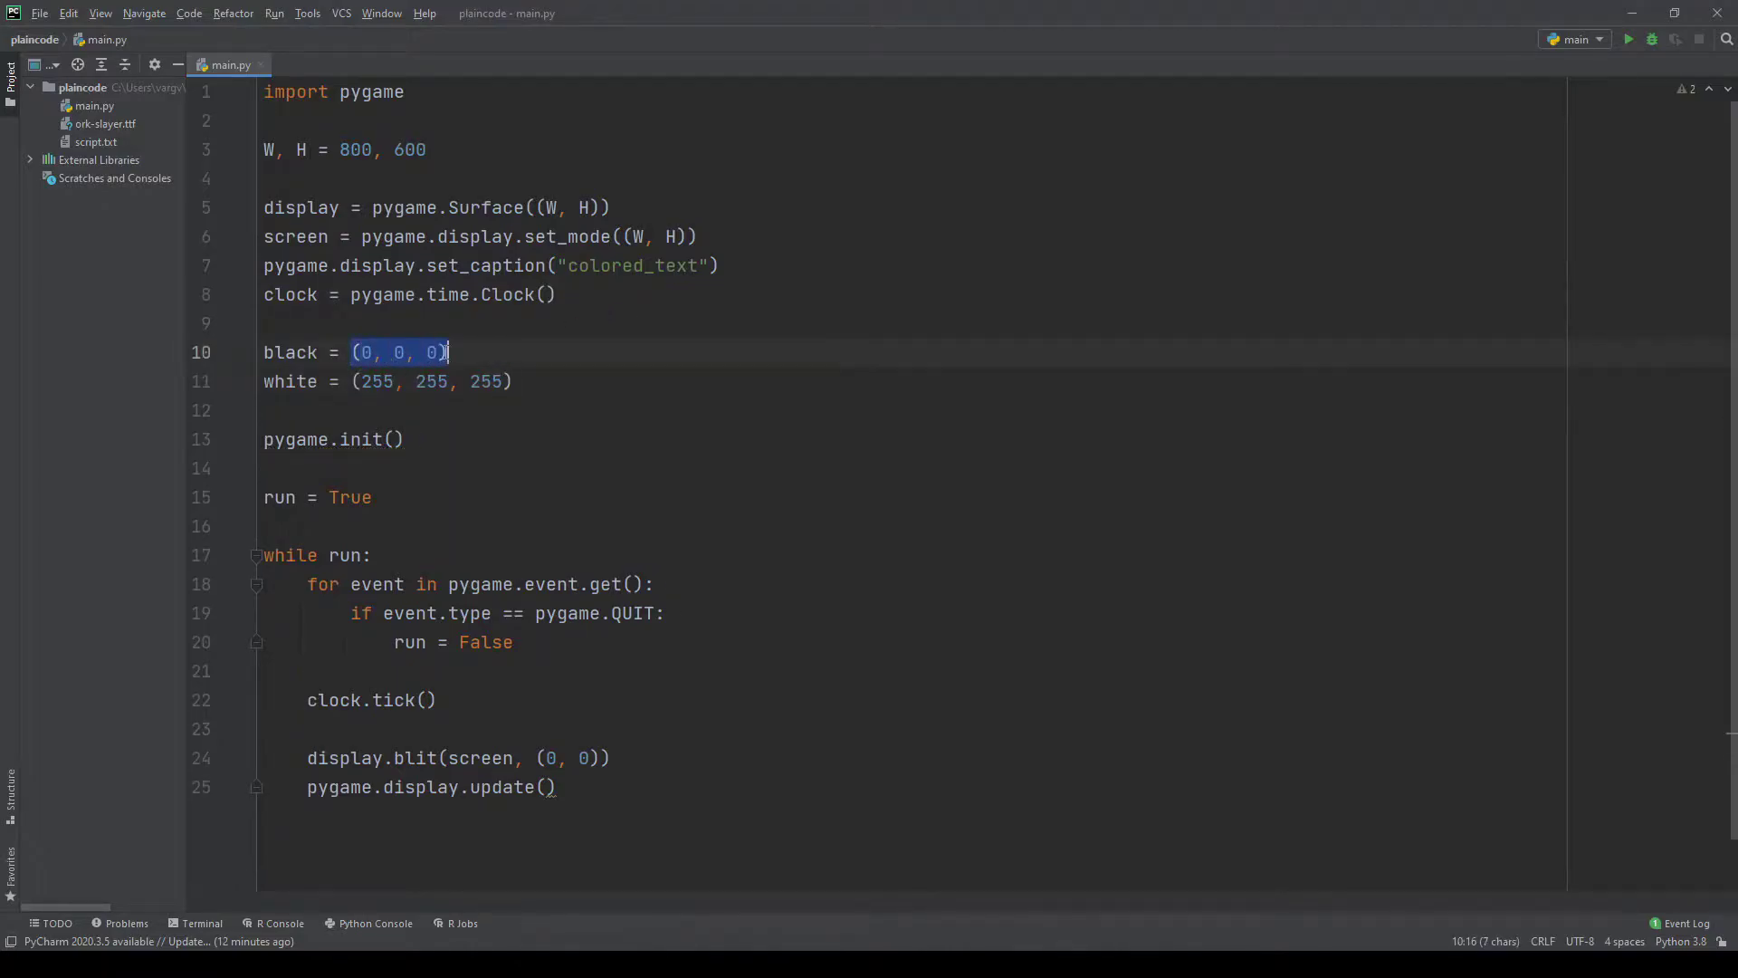
{"action": "left_click_drag", "start_coordinate": [545, 386], "coordinate": [352, 383]}
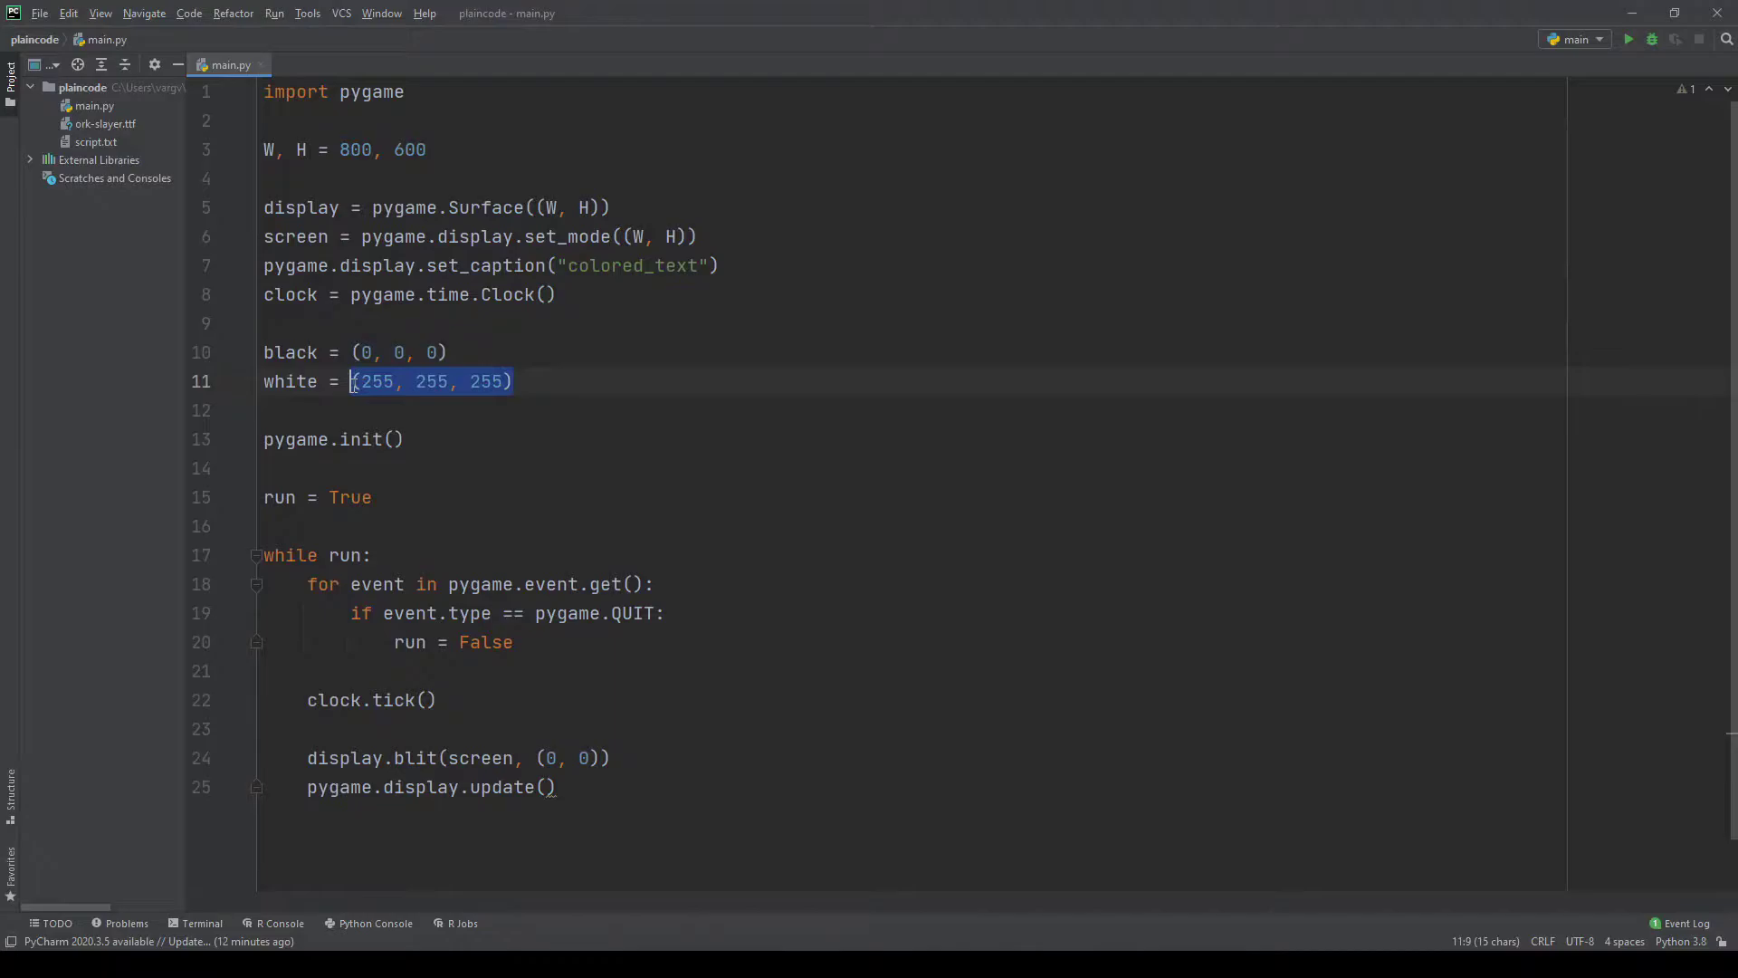
{"action": "left_click", "coordinate": [520, 353]}
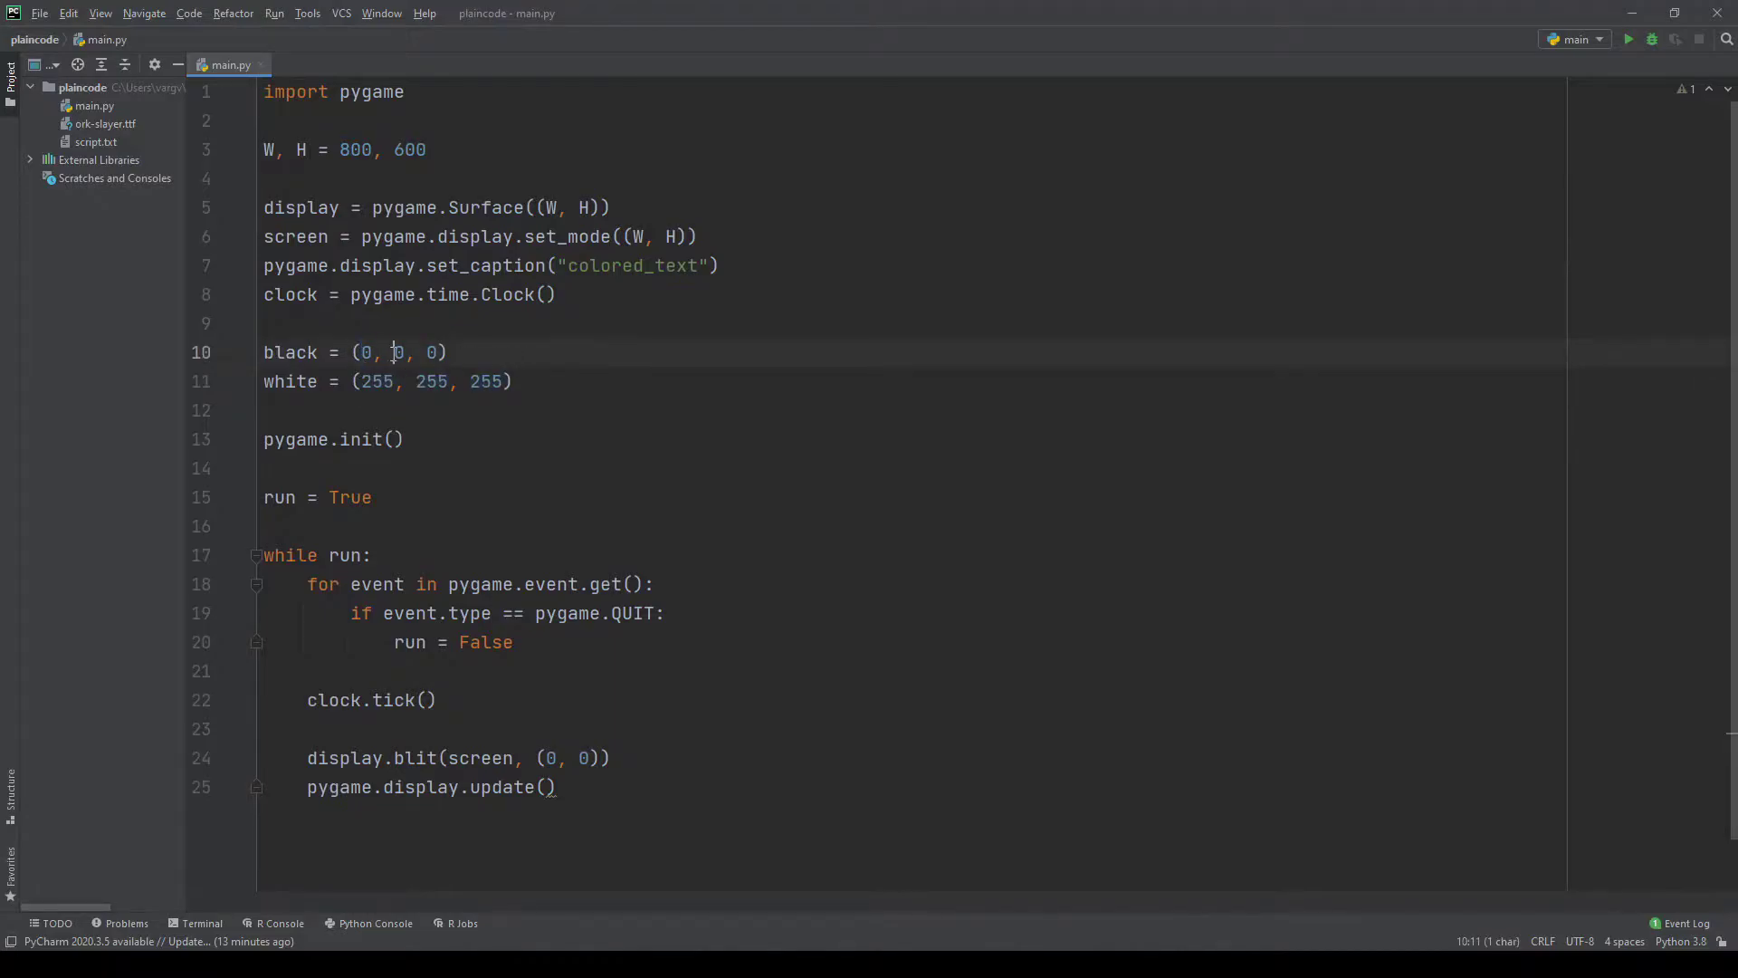
Go over the black and white constants and their RGB channel values
{"action": "double_click", "coordinate": [437, 353]}
{"action": "mouse_move", "coordinate": [362, 352]}
{"action": "left_mouse_down"}
{"action": "mouse_move", "coordinate": [437, 349]}
{"action": "mouse_move", "coordinate": [361, 381]}
{"action": "left_mouse_up"}
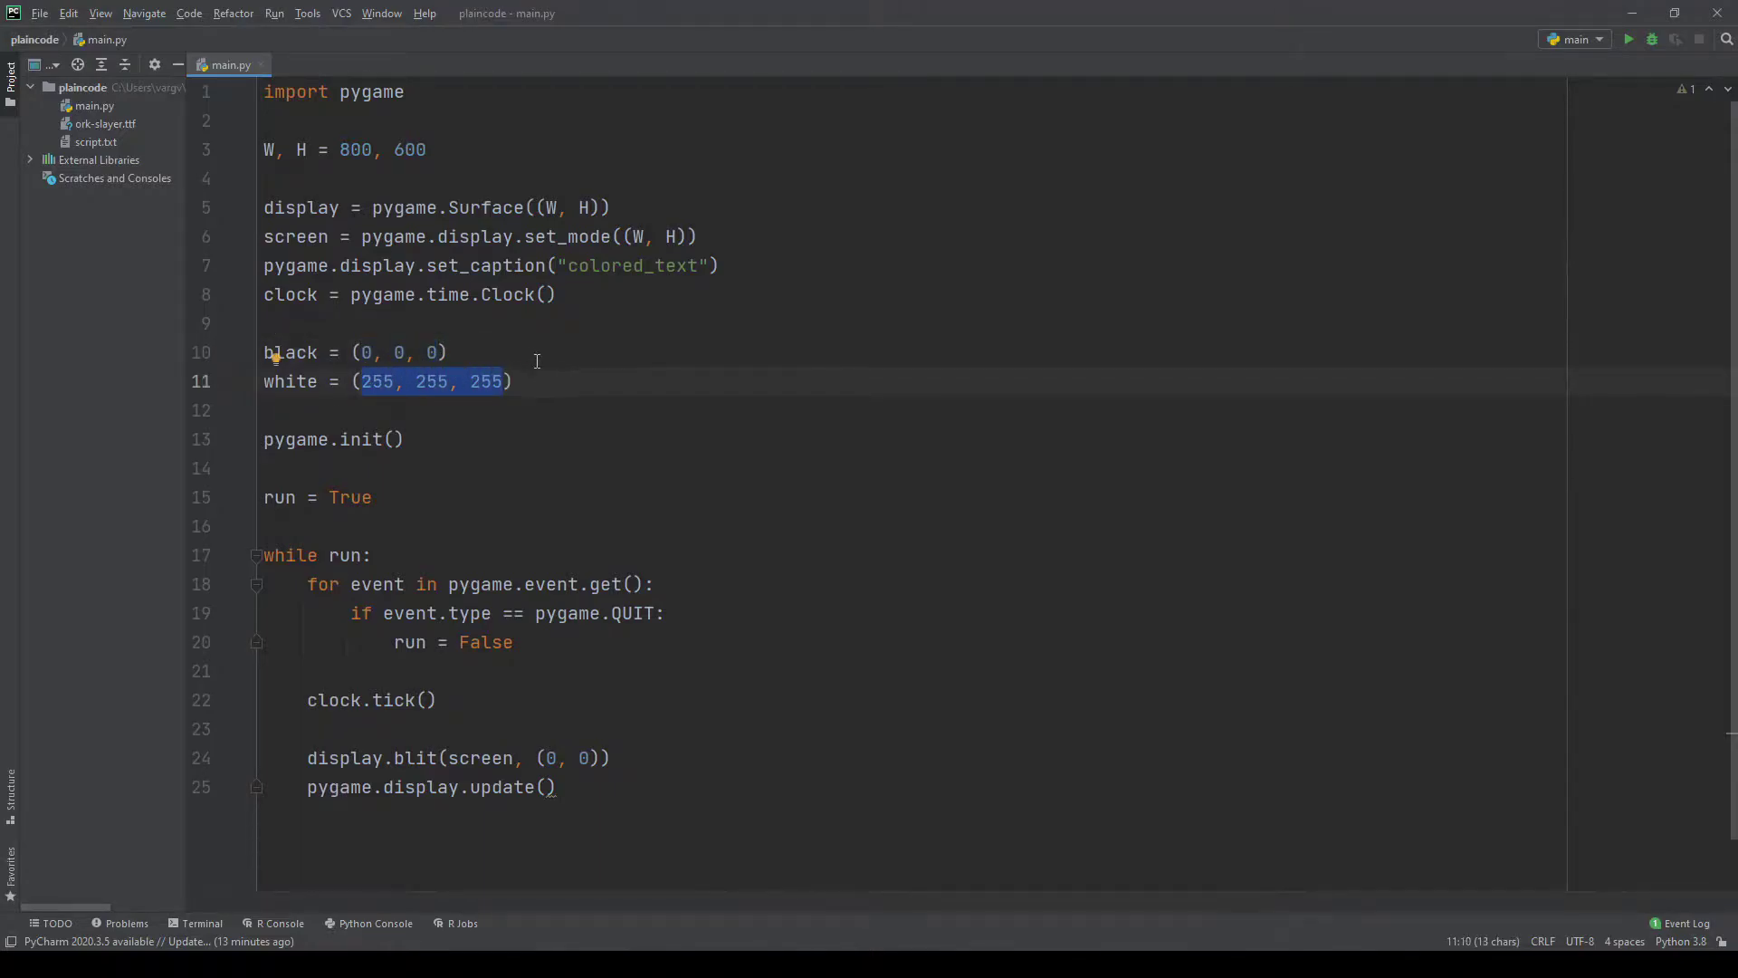
{"action": "left_click_drag", "start_coordinate": [449, 352], "coordinate": [265, 352]}
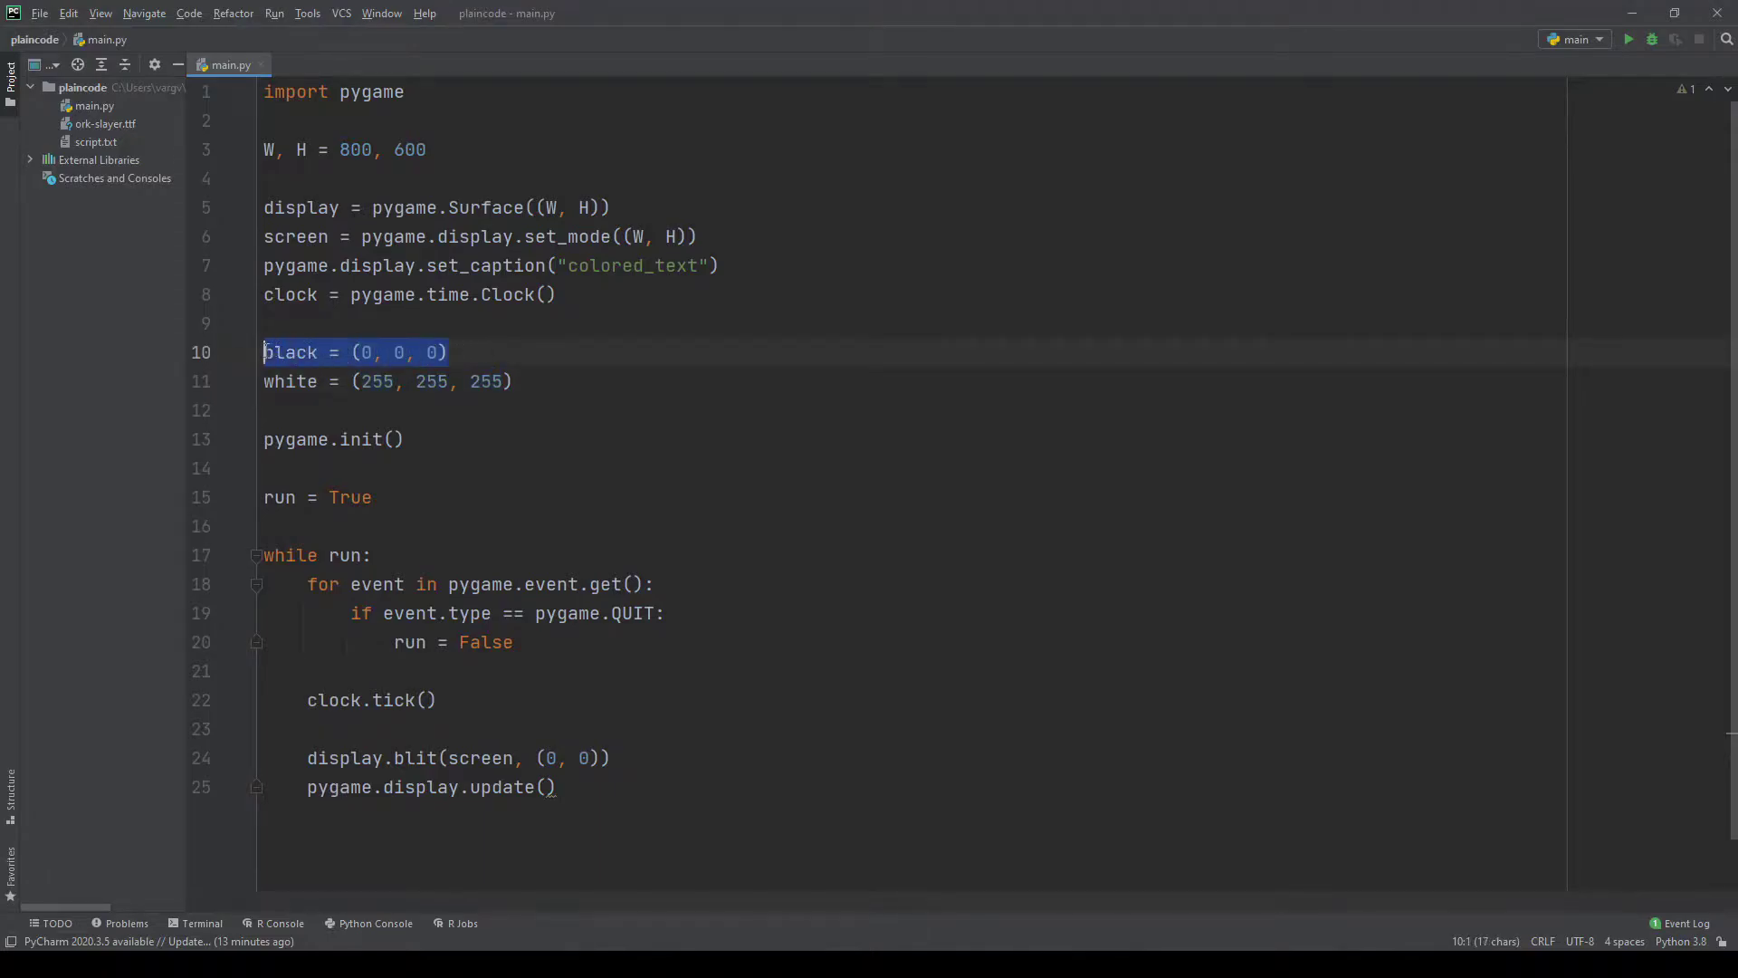
{"action": "left_click_drag", "start_coordinate": [522, 382], "coordinate": [263, 381]}
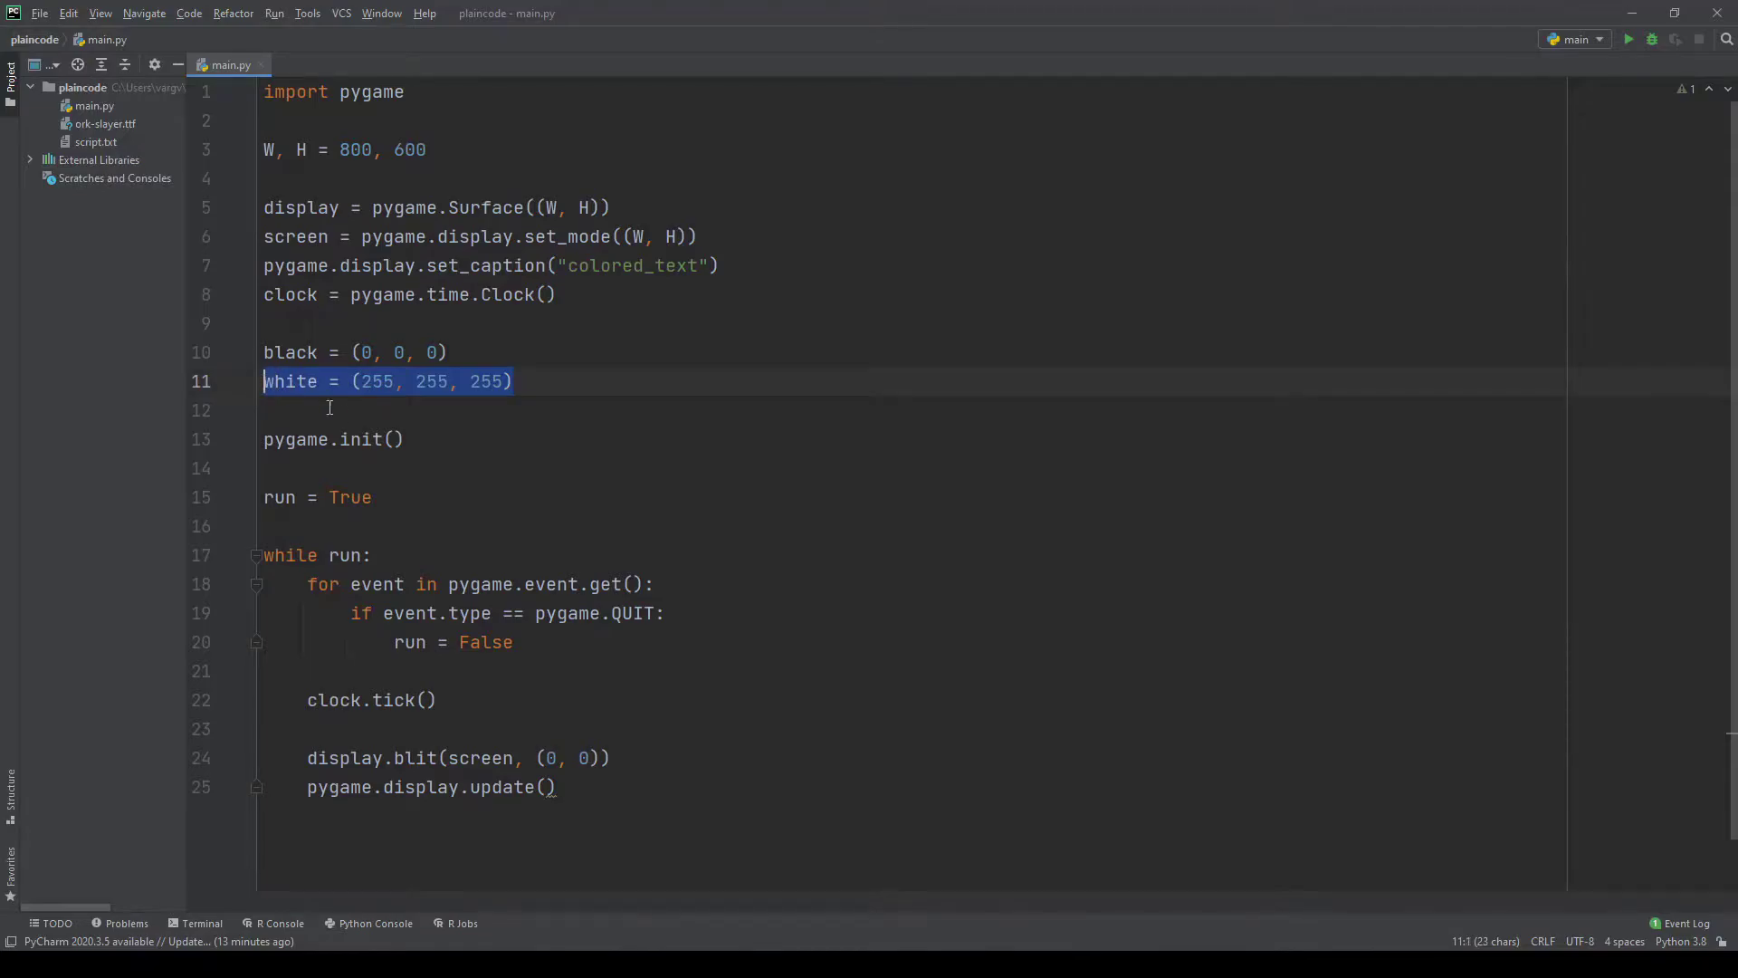
{"action": "left_click", "coordinate": [562, 382]}
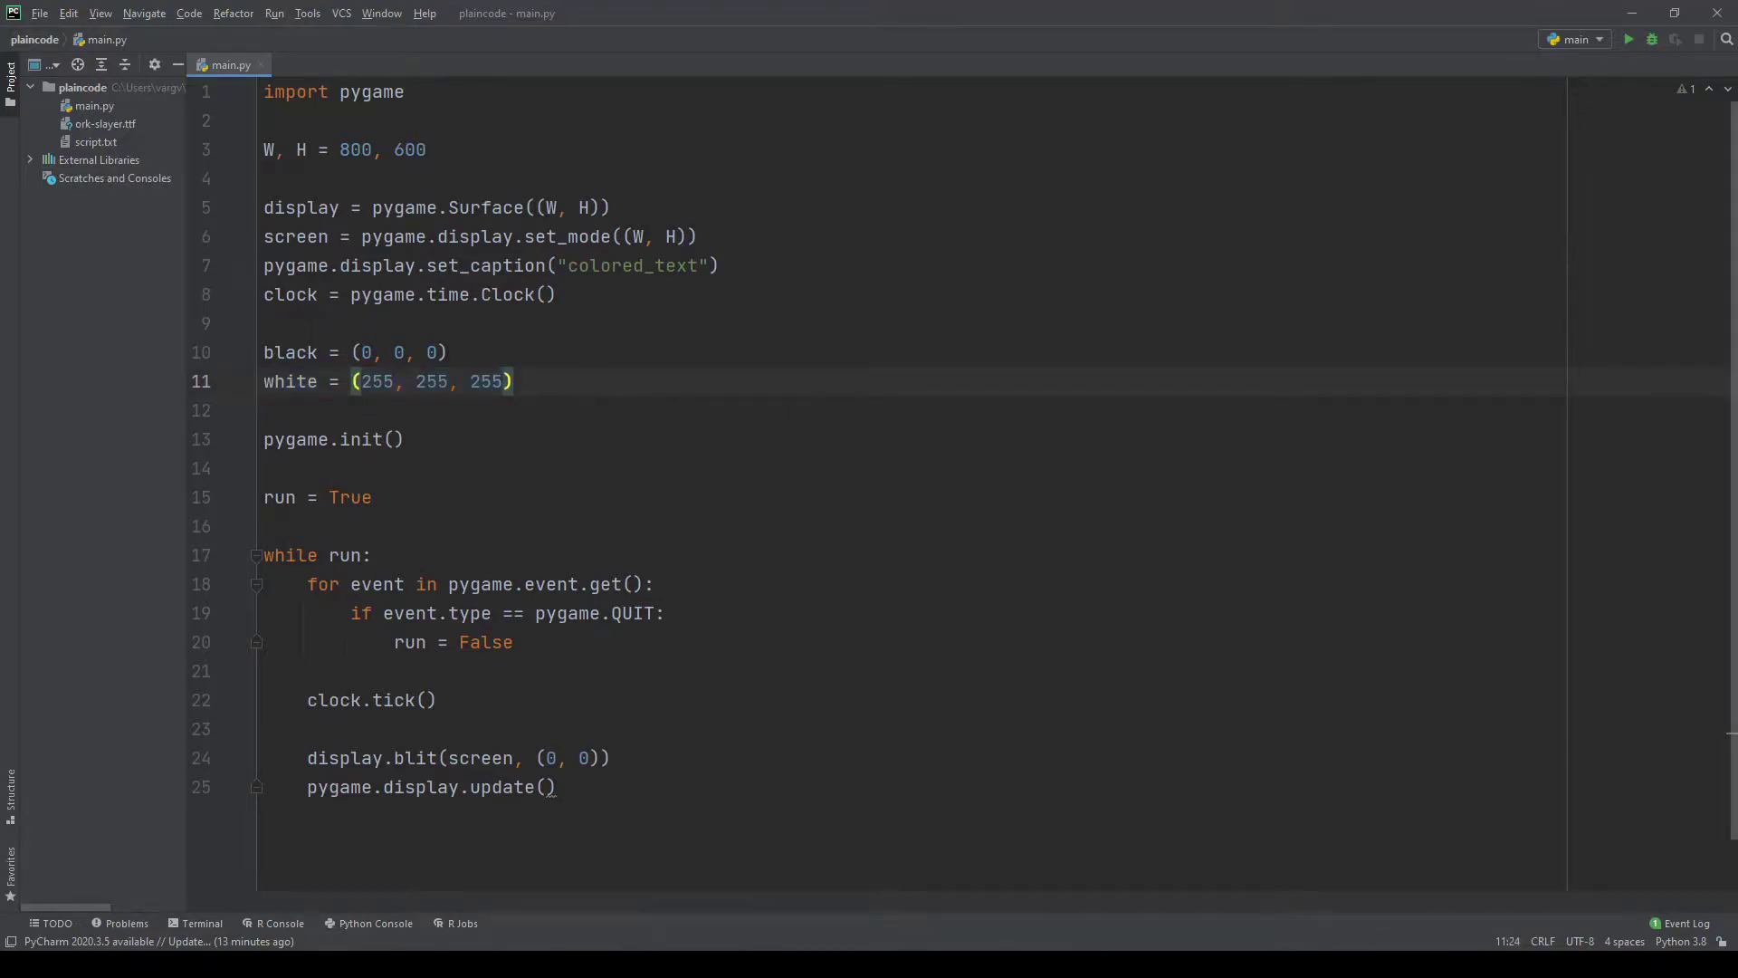
{"action": "key", "text": "Return"}
{"action": "key", "text": "Return"}
{"action": "key", "text": "Return"}
{"action": "type", "text": "def draw_text(text, size, col, x, y):     #font = pygame.font.get_default_font()     font = \"ork-slayer.ttf\"     font = pygame.font.Font(font, size)     text_surface = font.render(text, True, col)     text_rect = text_surface.get_rect()     text_rect.center = (x, y)     screen.blit(text_surface, text_rect)"}
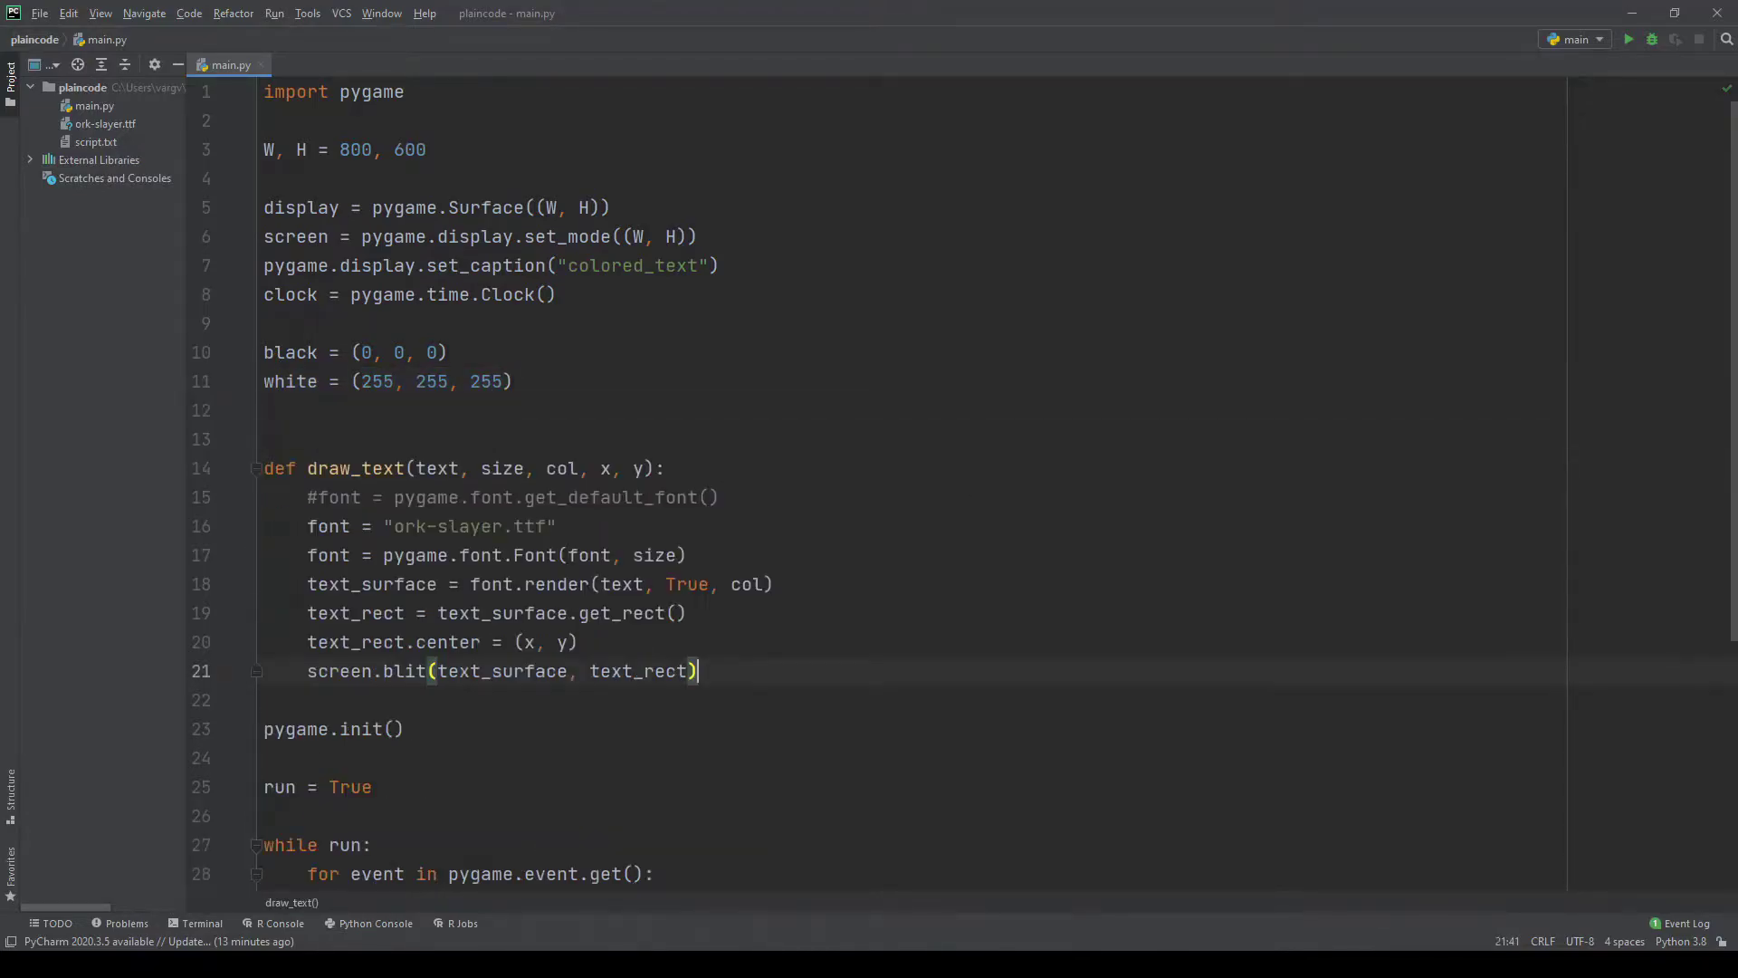
{"action": "key", "text": "Return"}
{"action": "left_click", "coordinate": [1078, 760]}
{"action": "left_click", "coordinate": [1106, 850]}
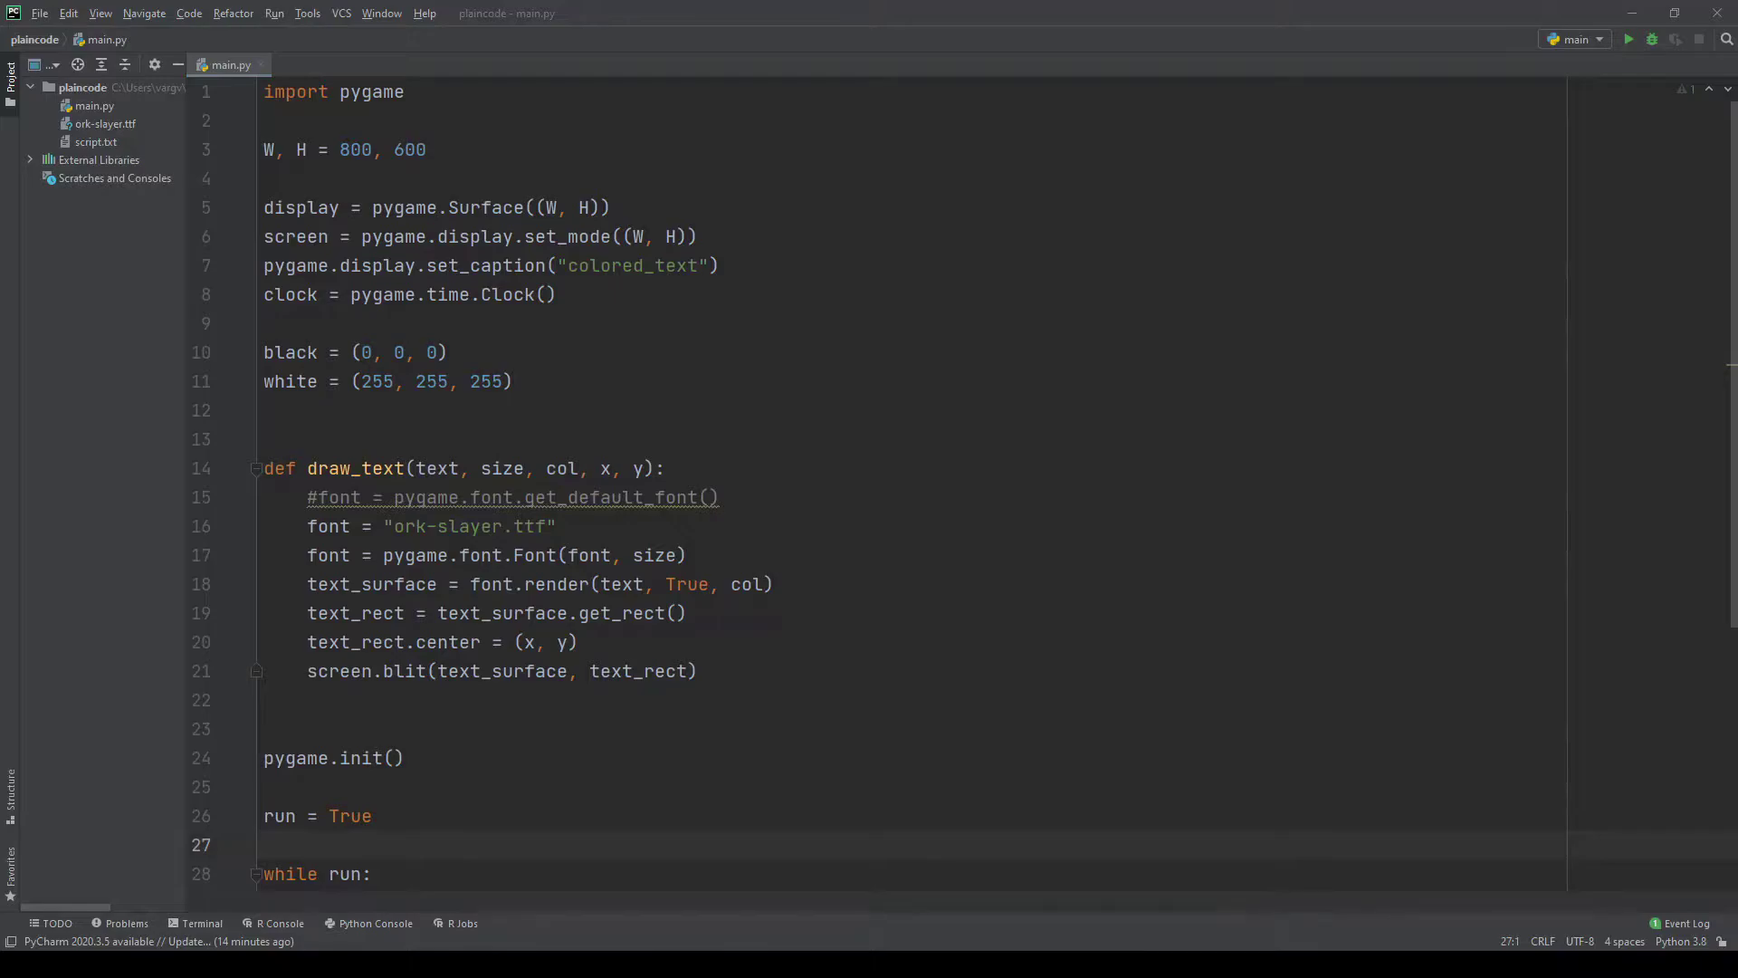
{"action": "left_click", "coordinate": [437, 468]}
{"action": "left_click_drag", "start_coordinate": [482, 469], "coordinate": [649, 468]}
{"action": "double_click", "coordinate": [565, 469]}
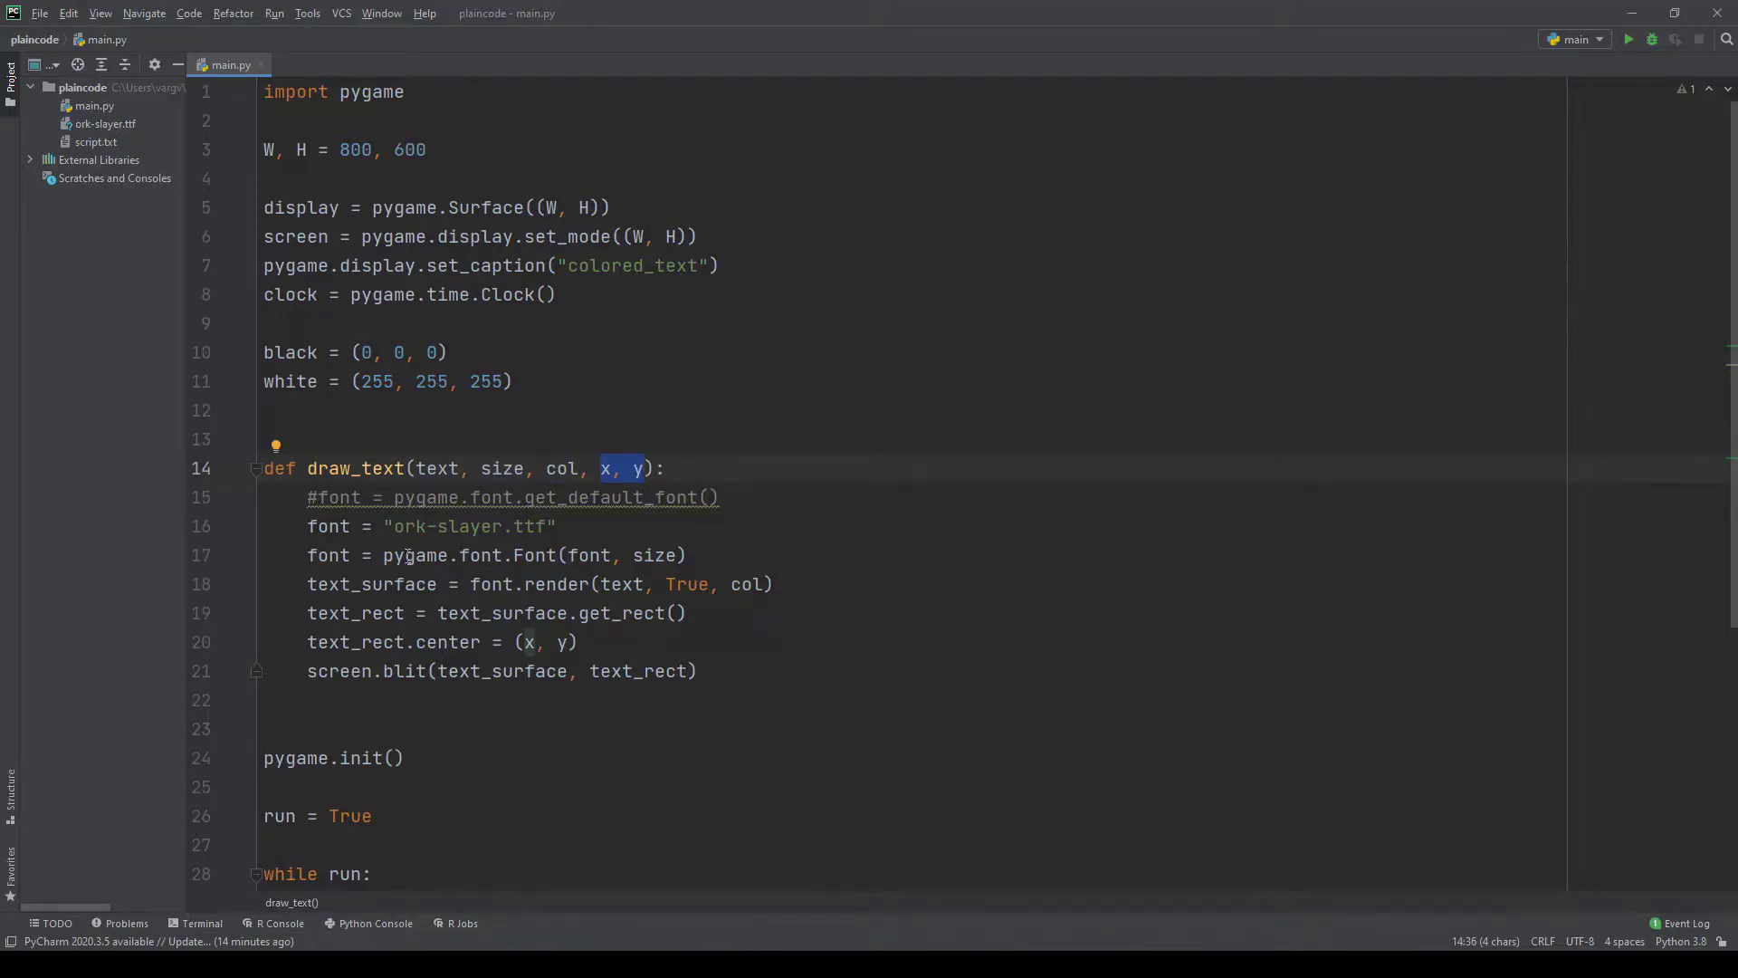
{"action": "left_click_drag", "start_coordinate": [585, 526], "coordinate": [307, 525]}
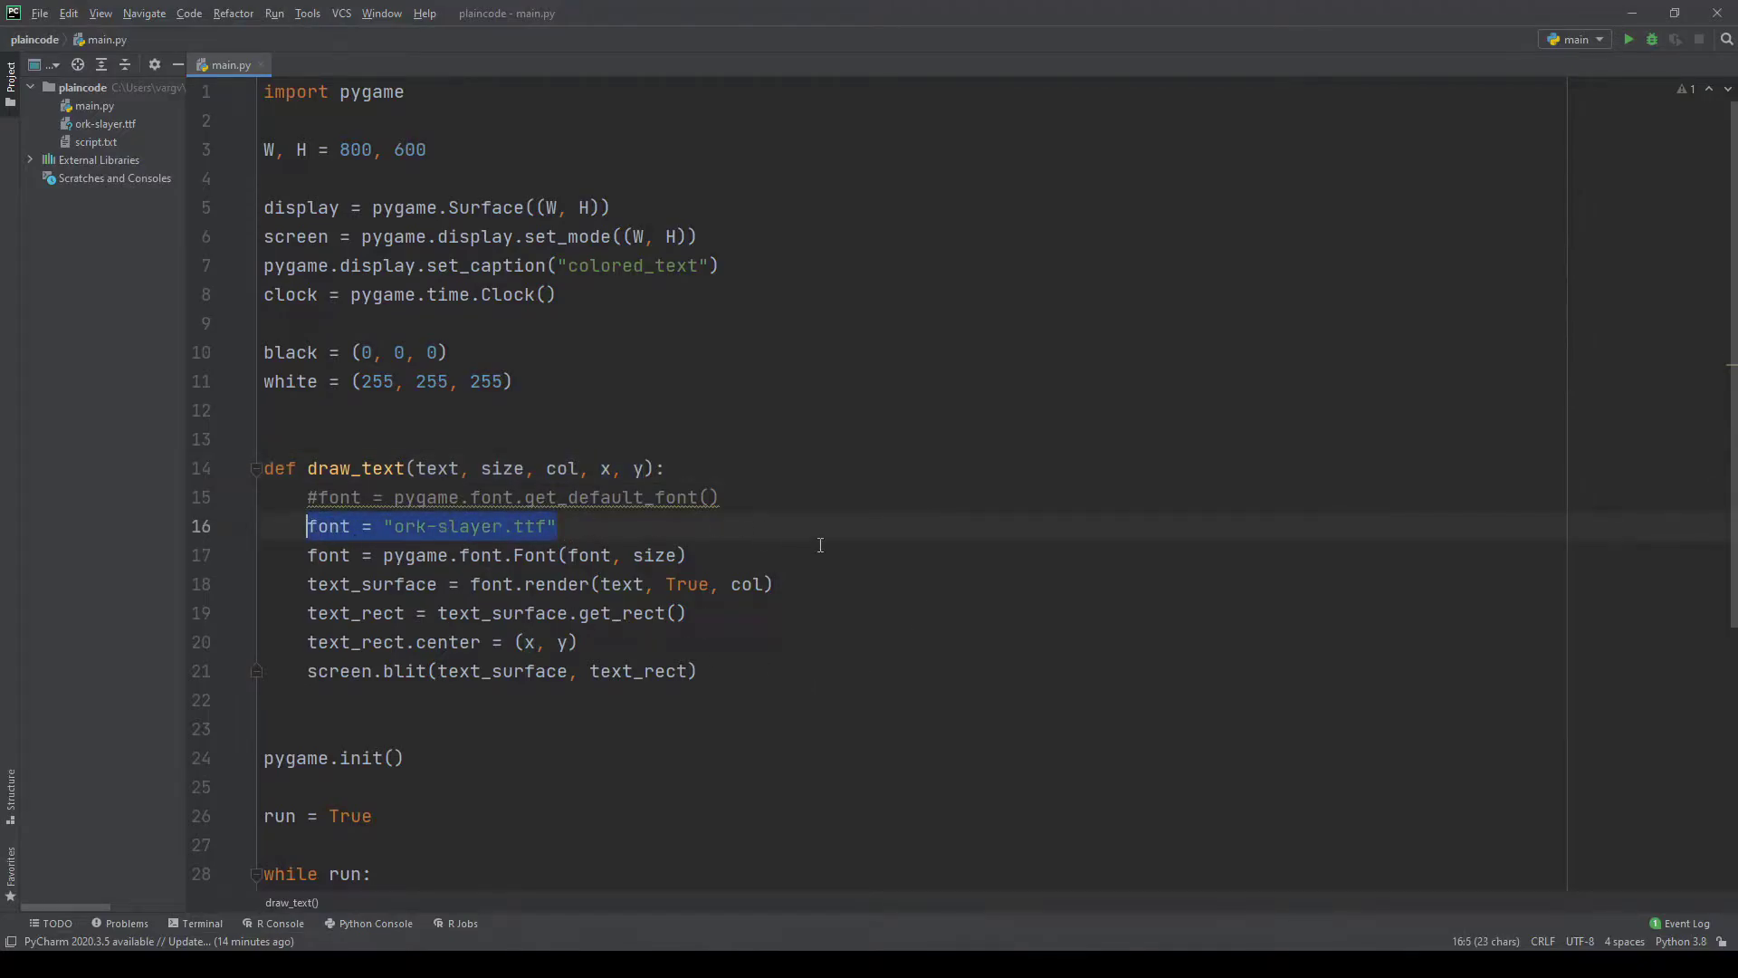
{"action": "left_click_drag", "start_coordinate": [752, 500], "coordinate": [319, 498]}
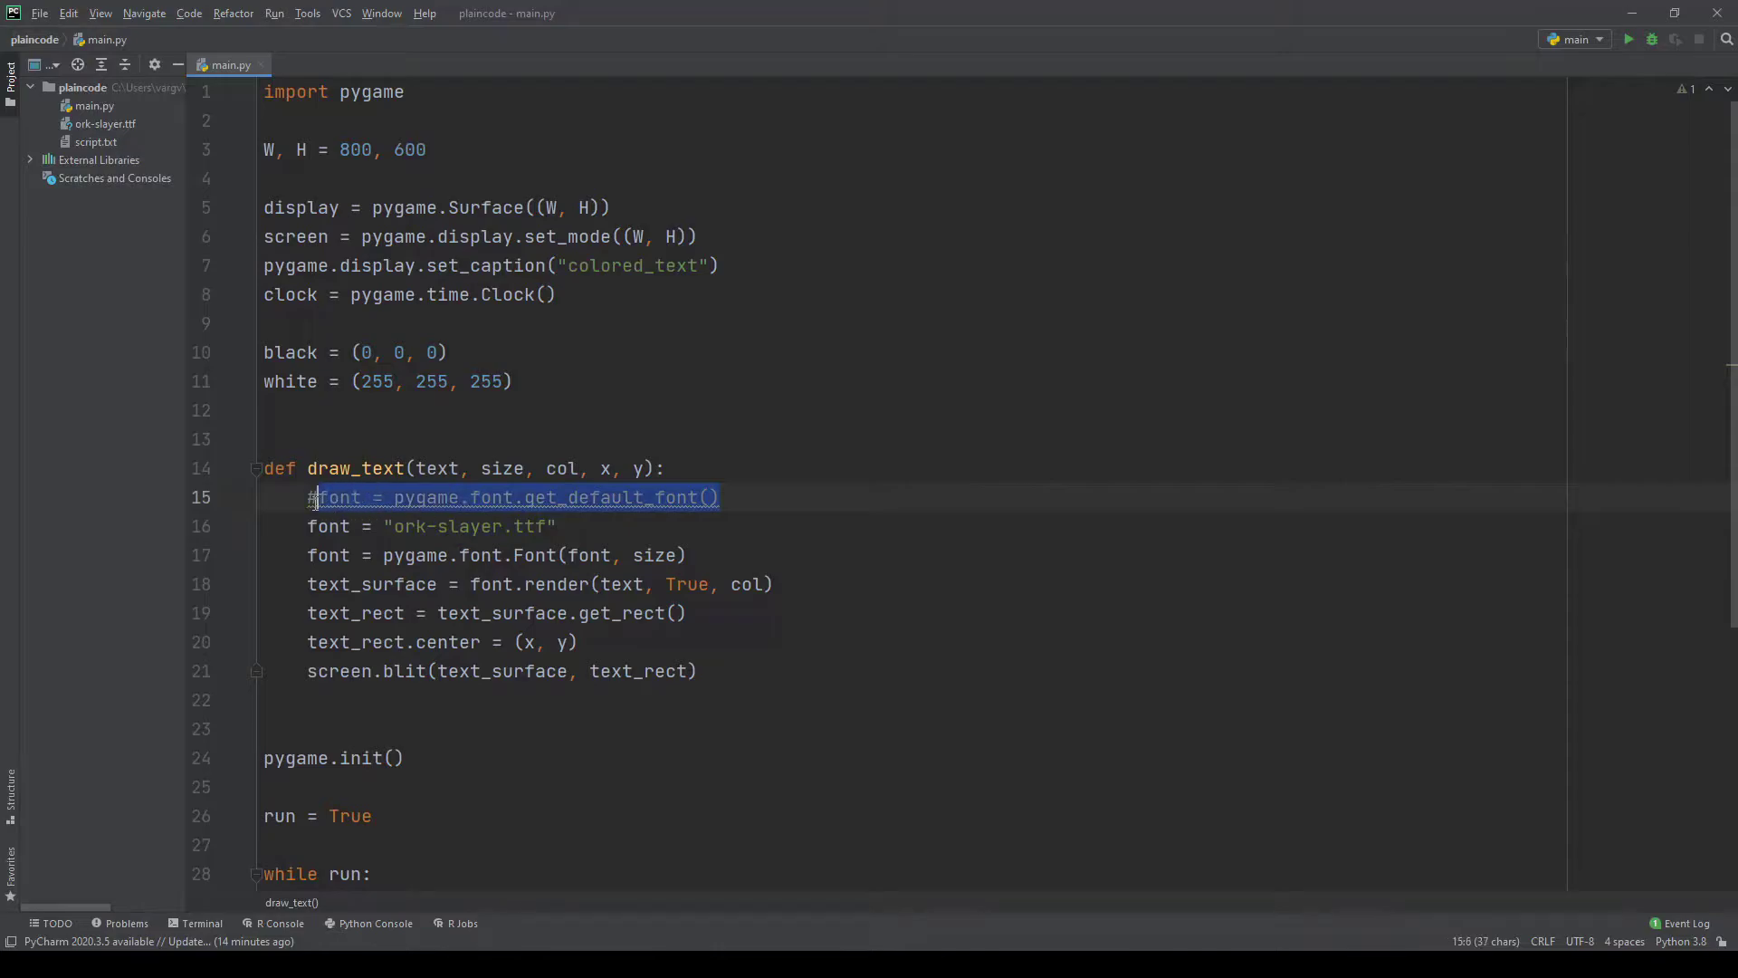
{"action": "left_click_drag", "start_coordinate": [558, 525], "coordinate": [381, 526]}
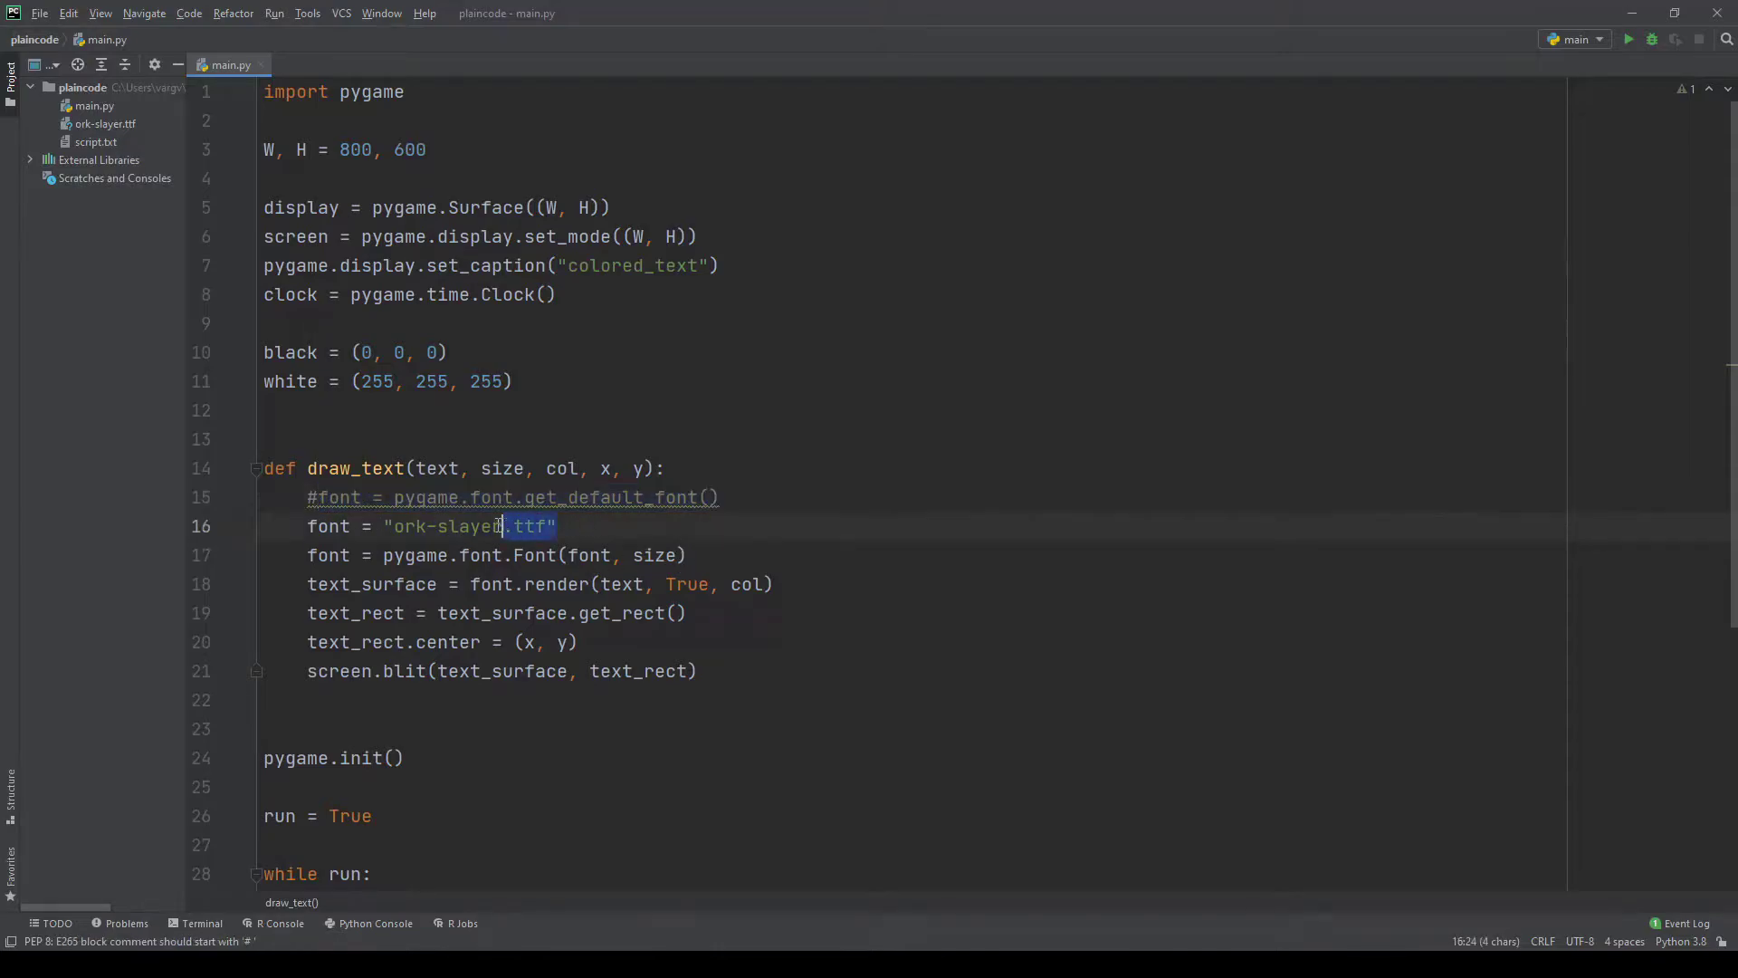
{"action": "left_click_drag", "start_coordinate": [688, 555], "coordinate": [307, 556]}
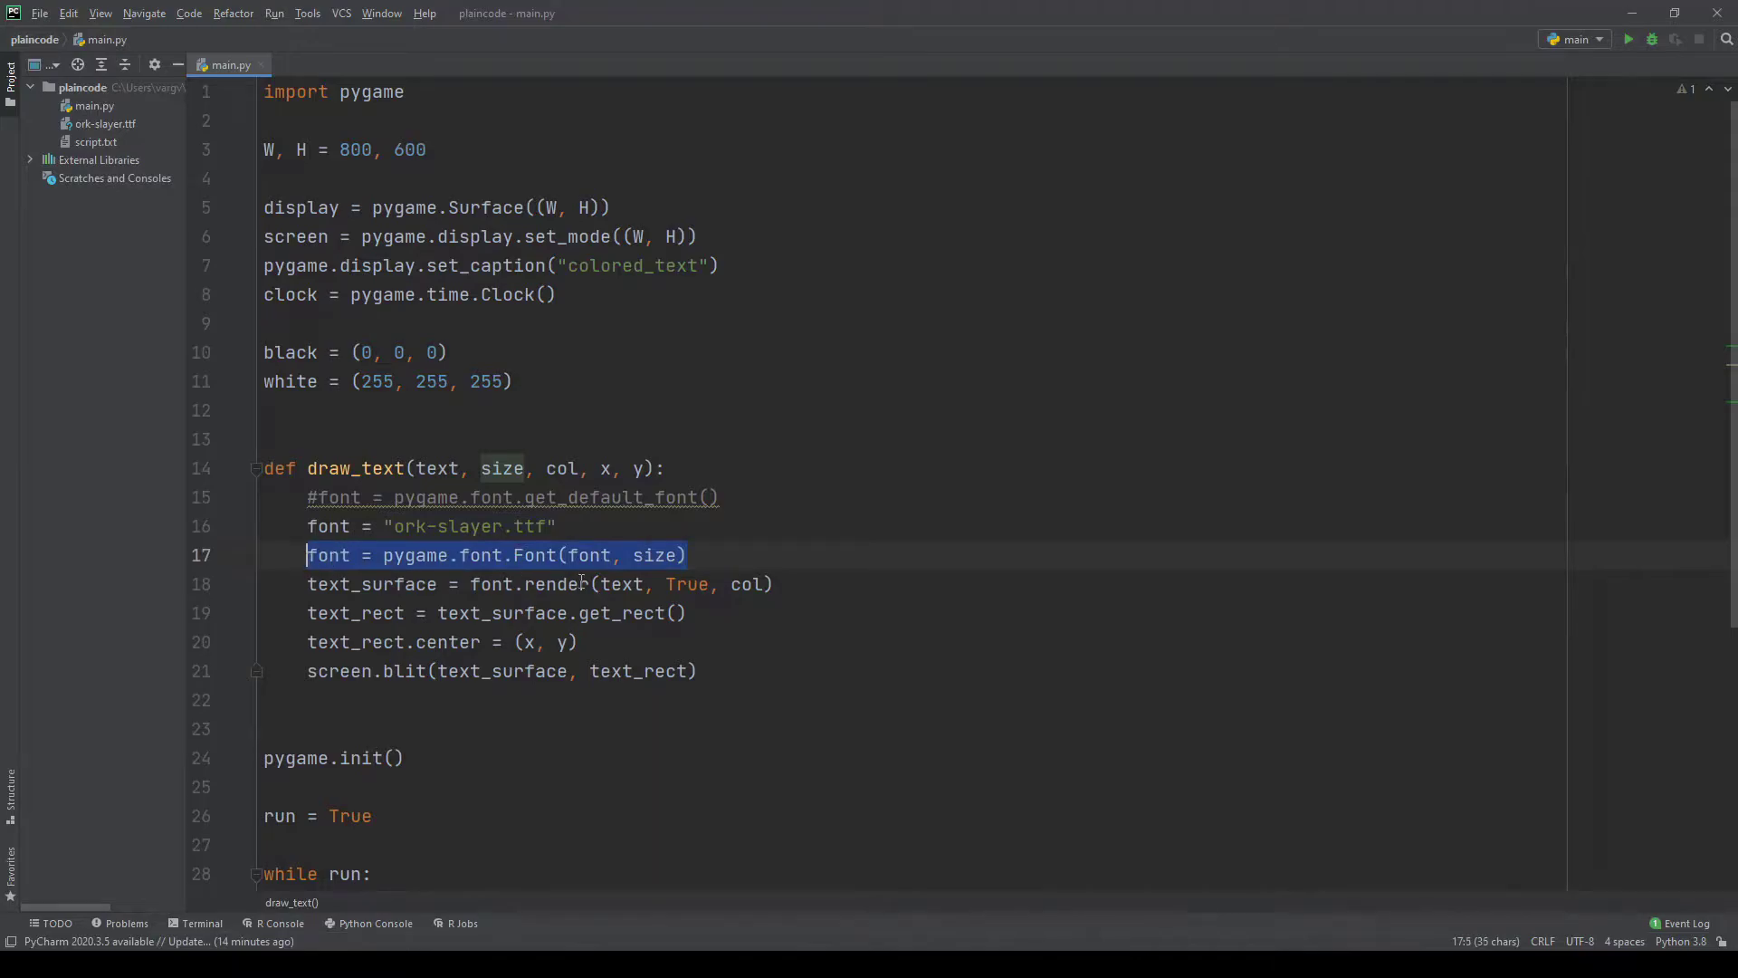
{"action": "left_click_drag", "start_coordinate": [774, 584], "coordinate": [307, 584]}
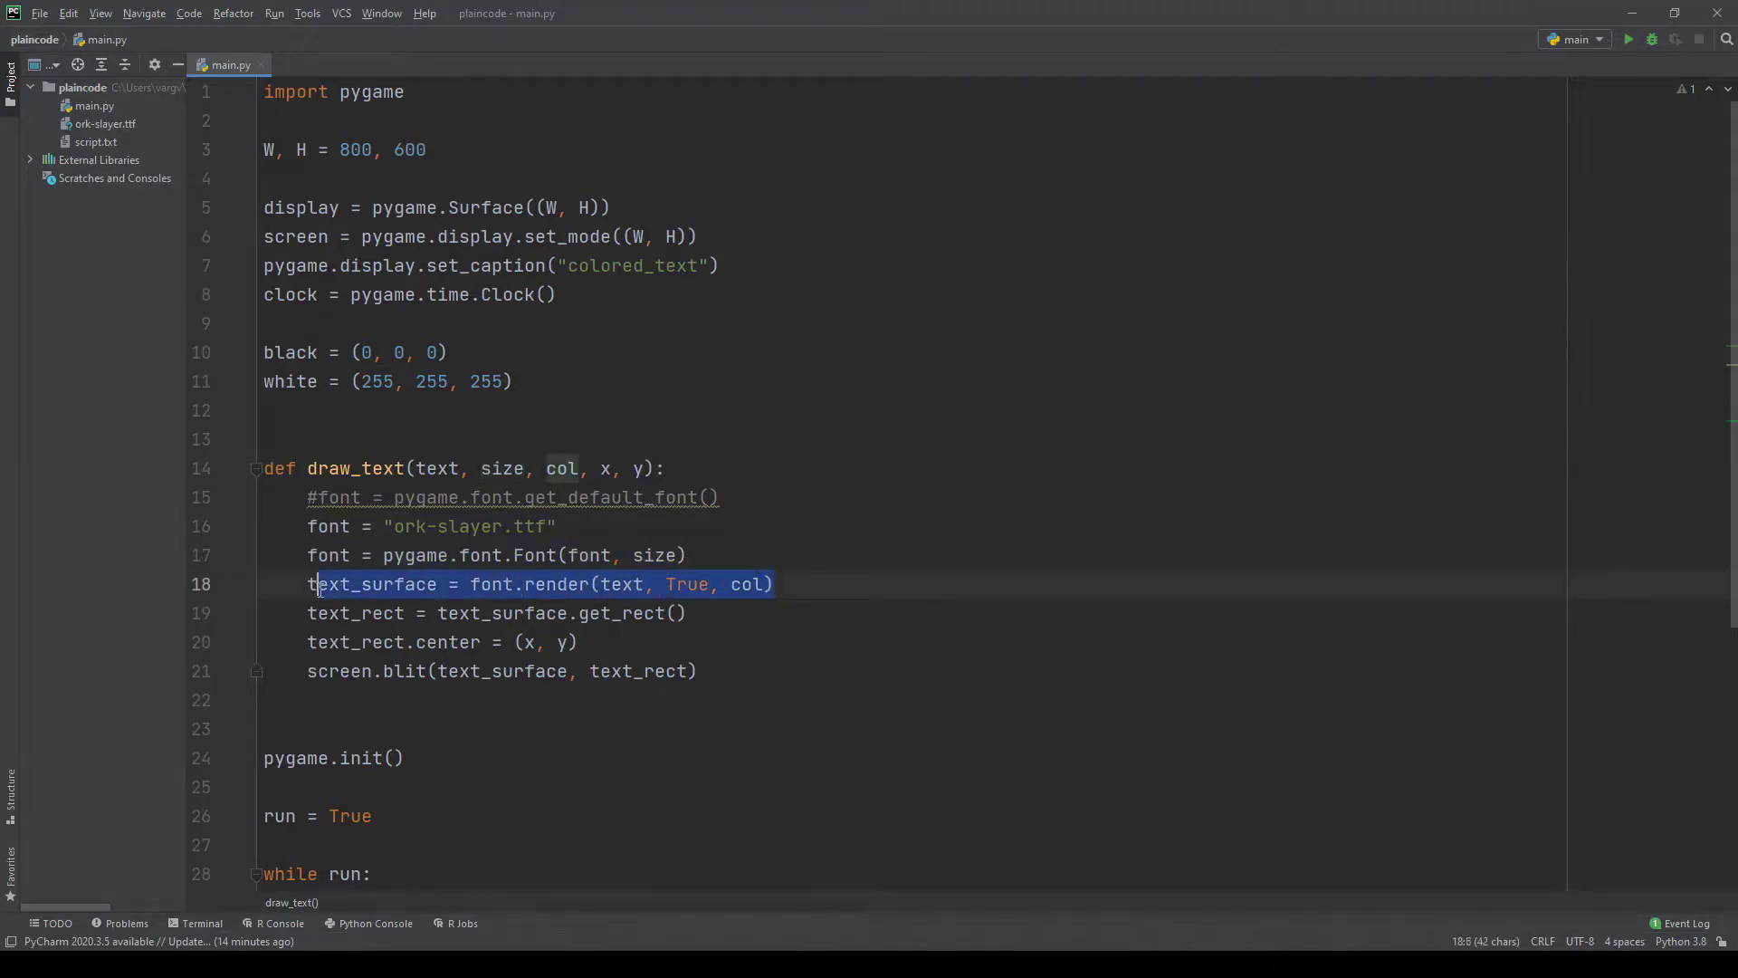
{"action": "left_click", "coordinate": [622, 583]}
{"action": "double_click", "coordinate": [748, 584]}
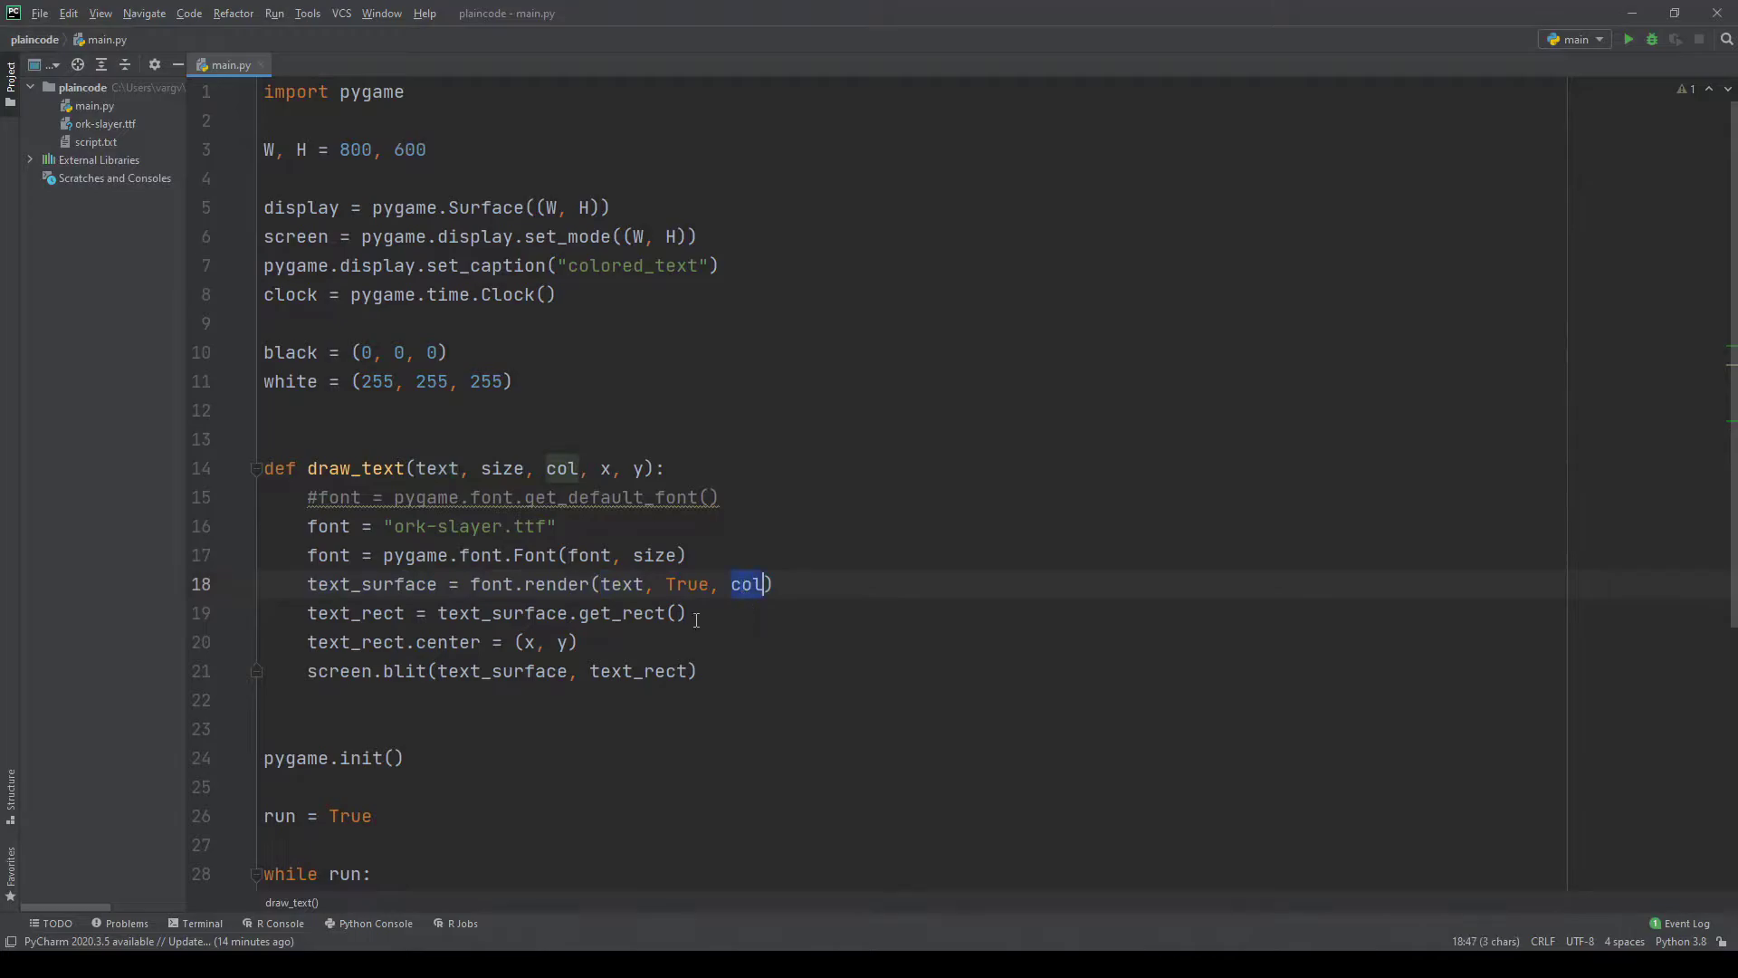
{"action": "left_click_drag", "start_coordinate": [705, 614], "coordinate": [308, 613]}
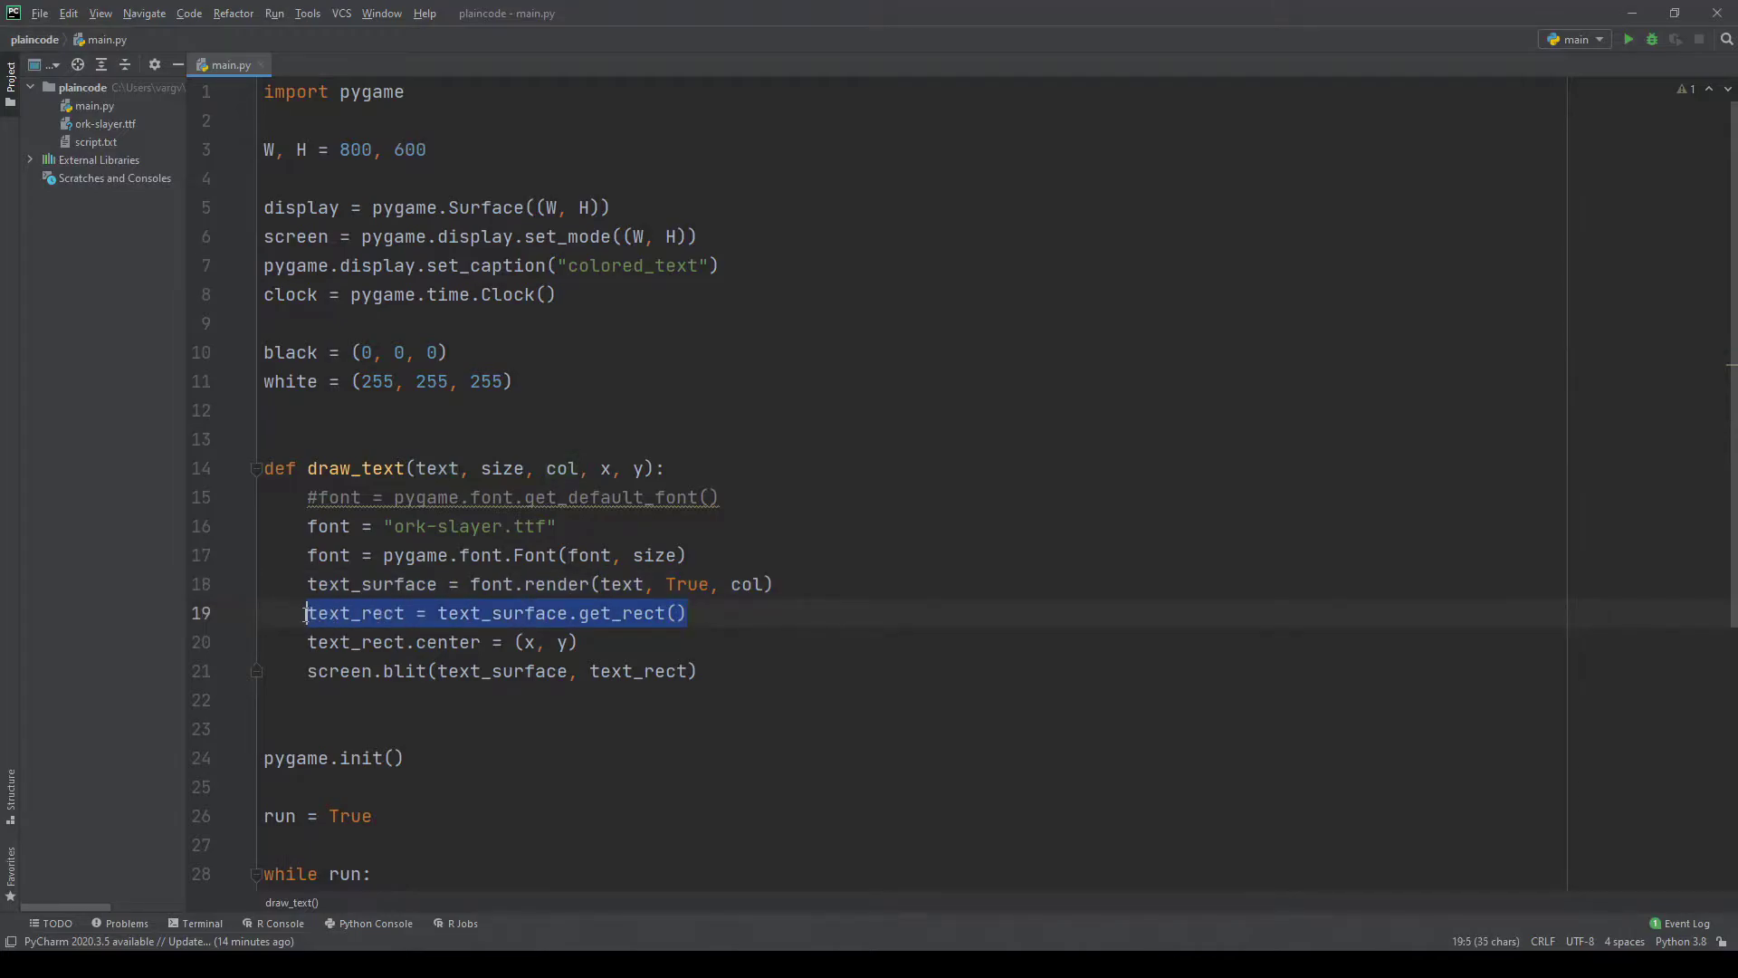
{"action": "left_click_drag", "start_coordinate": [604, 644], "coordinate": [299, 643]}
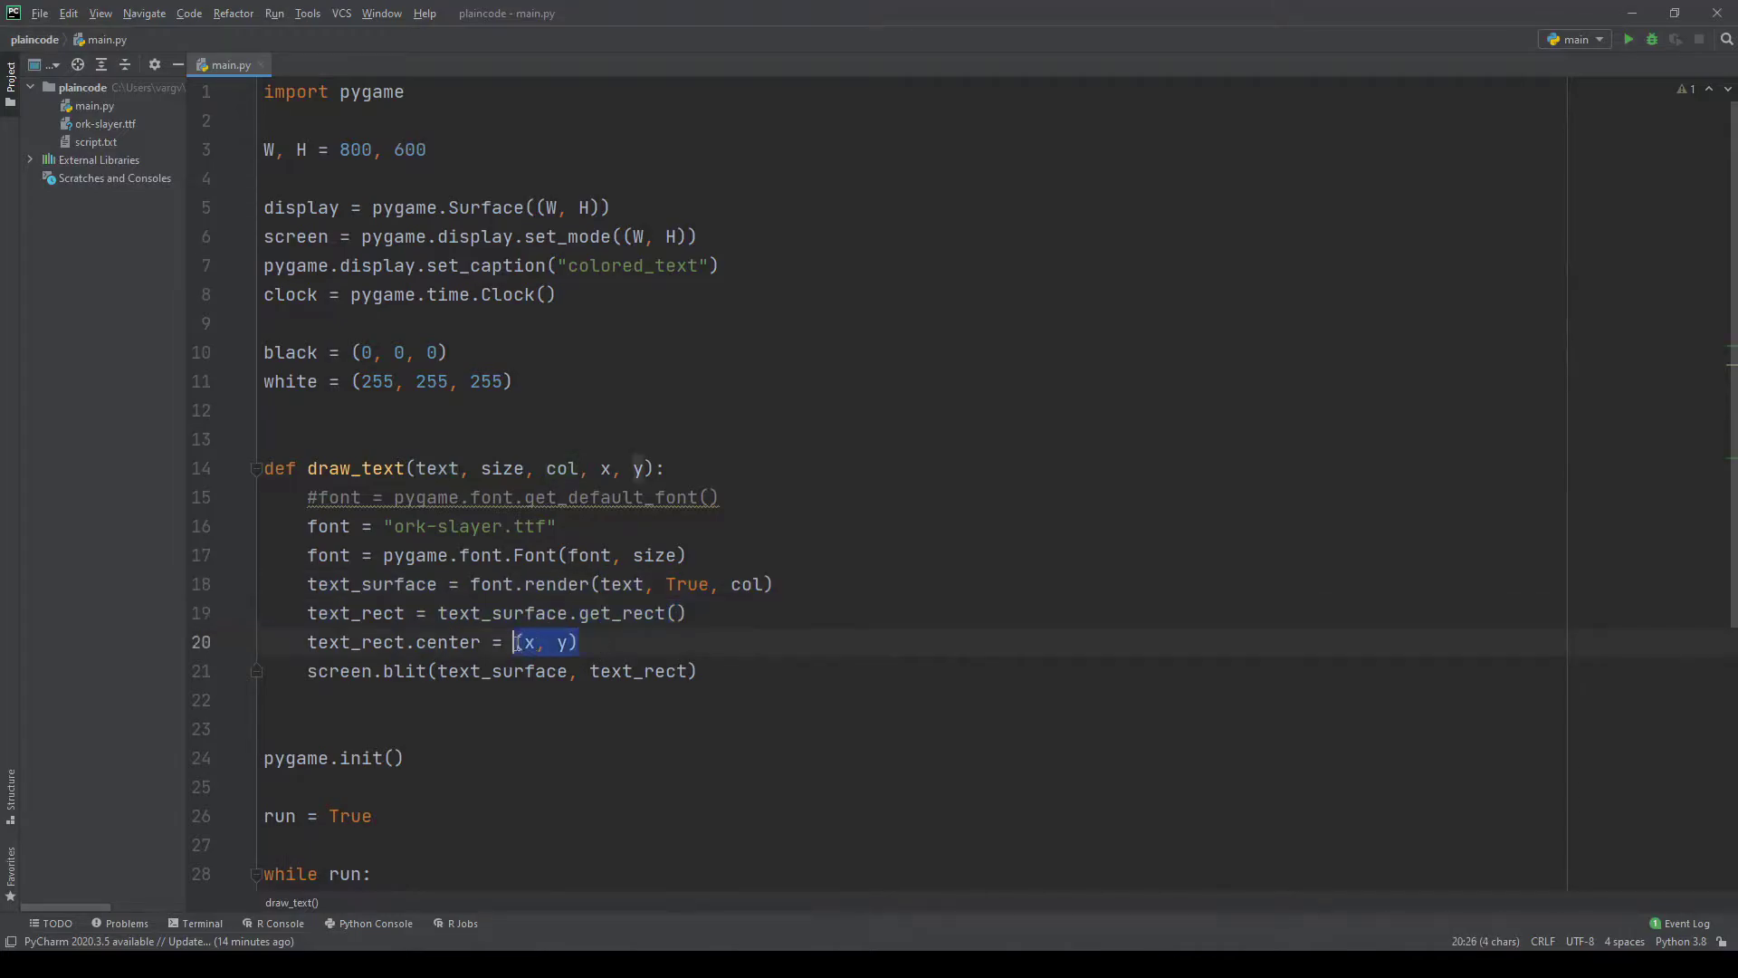
{"action": "left_click_drag", "start_coordinate": [698, 671], "coordinate": [307, 672]}
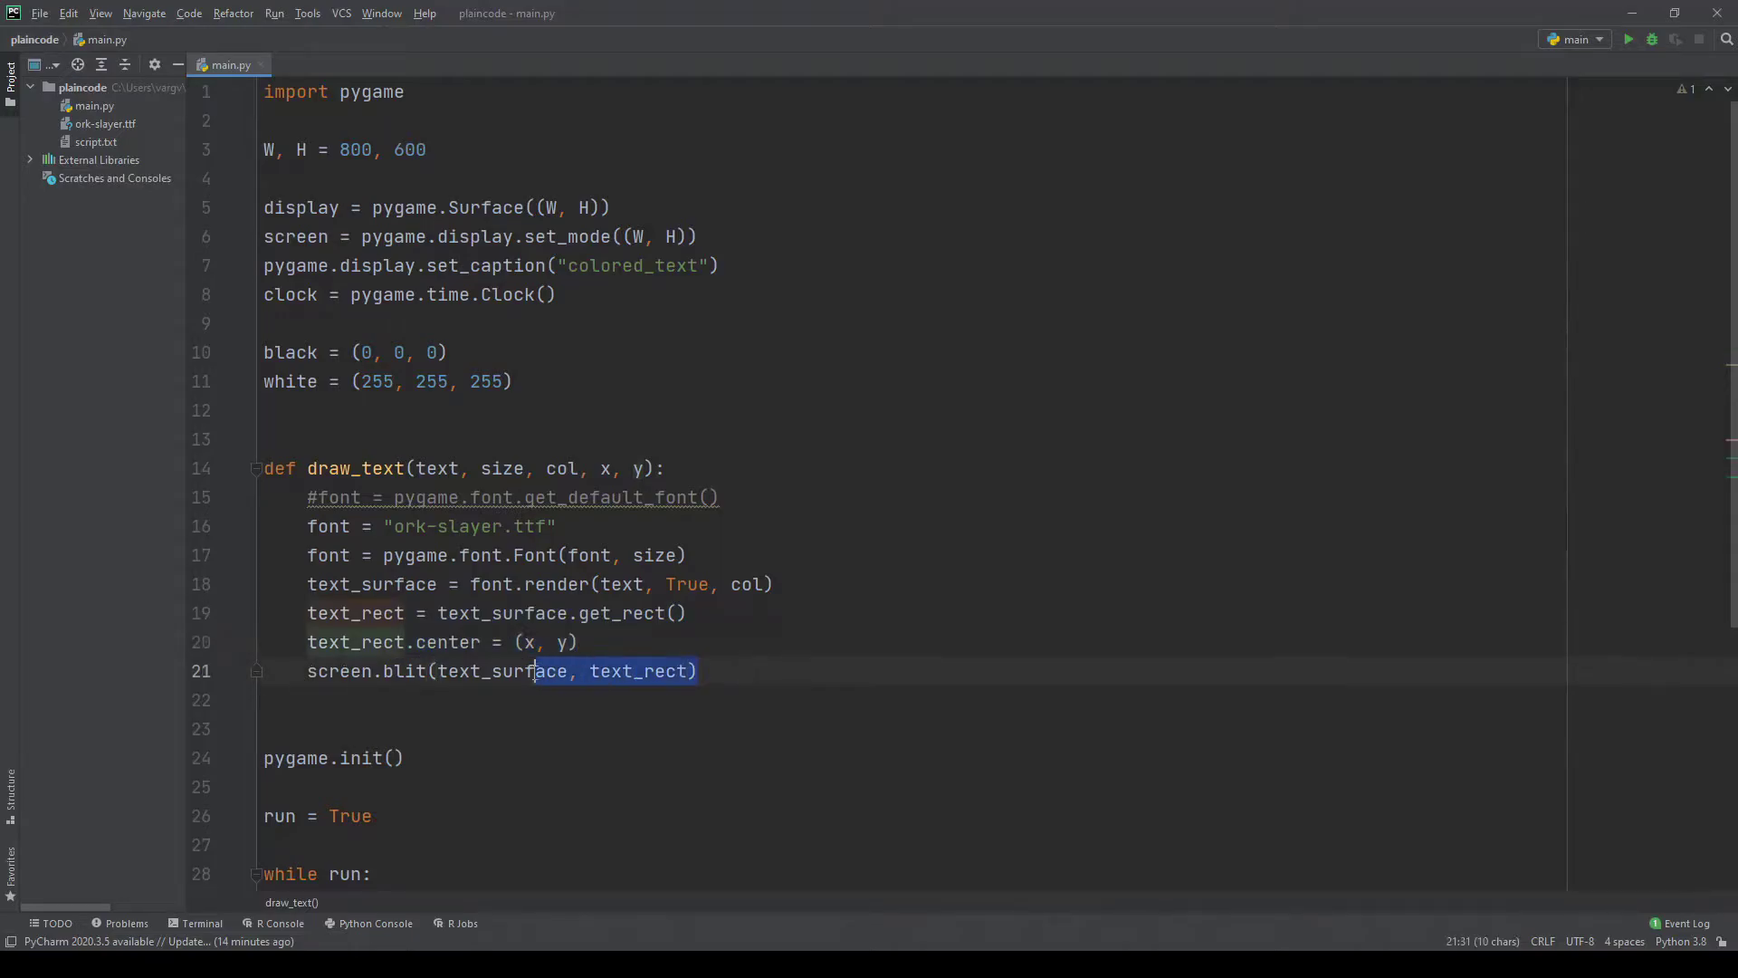
{"action": "left_click", "coordinate": [792, 700]}
{"action": "scroll", "coordinate": [795, 696], "scroll_direction": "down", "scroll_amount": 5}
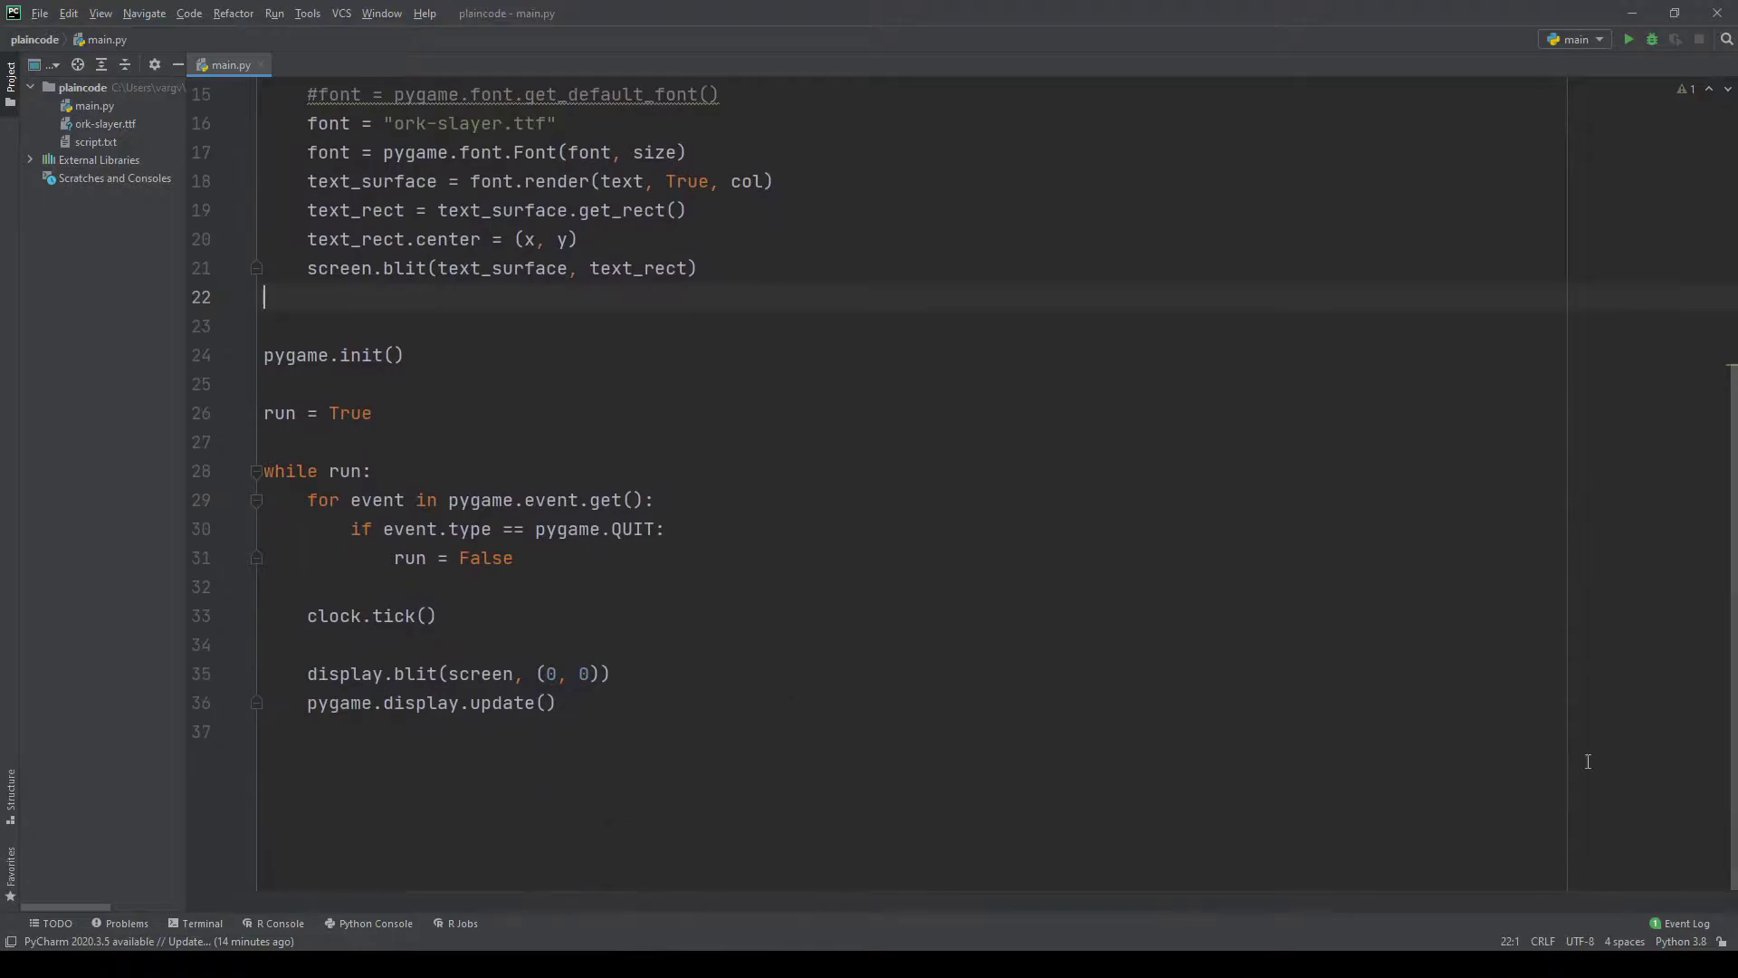
Add draw_text("preview text", 40, white, W / 2, H / 2) to the loop and run main.py
{"action": "left_click", "coordinate": [544, 567]}
{"action": "scroll", "coordinate": [493, 651], "scroll_direction": "up", "scroll_amount": 3}
{"action": "scroll", "coordinate": [493, 652], "scroll_direction": "down", "scroll_amount": 3}
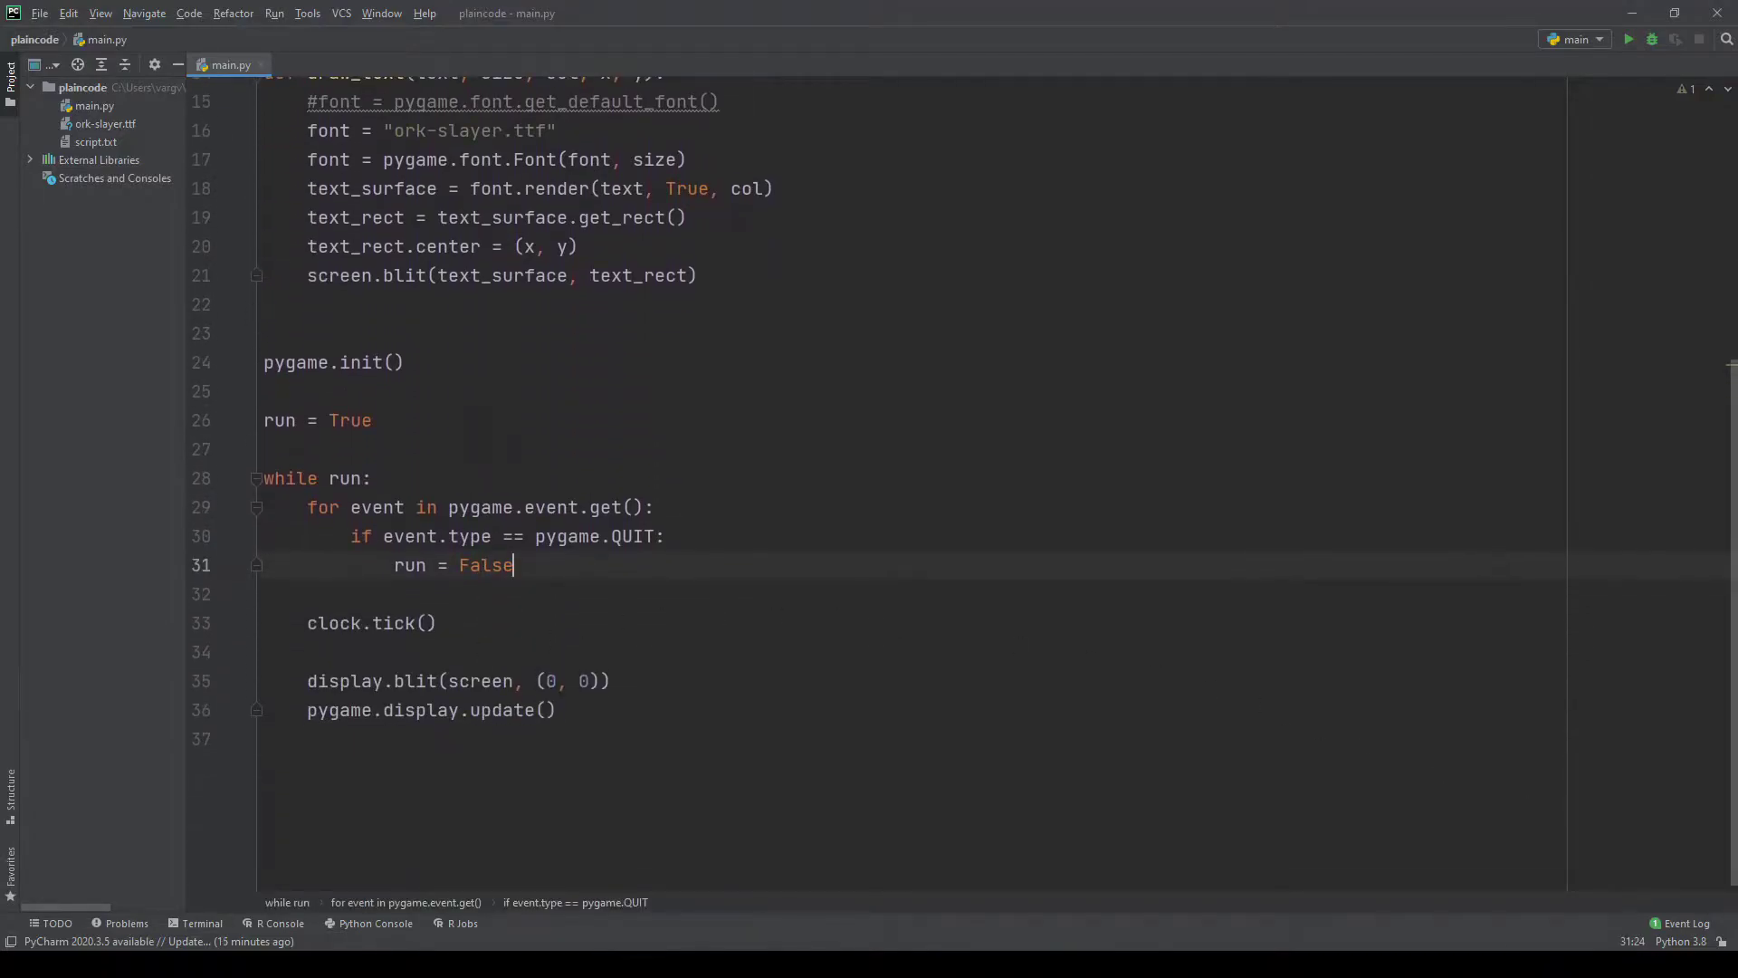
{"action": "key", "text": "Return"}
{"action": "key", "text": "Return"}
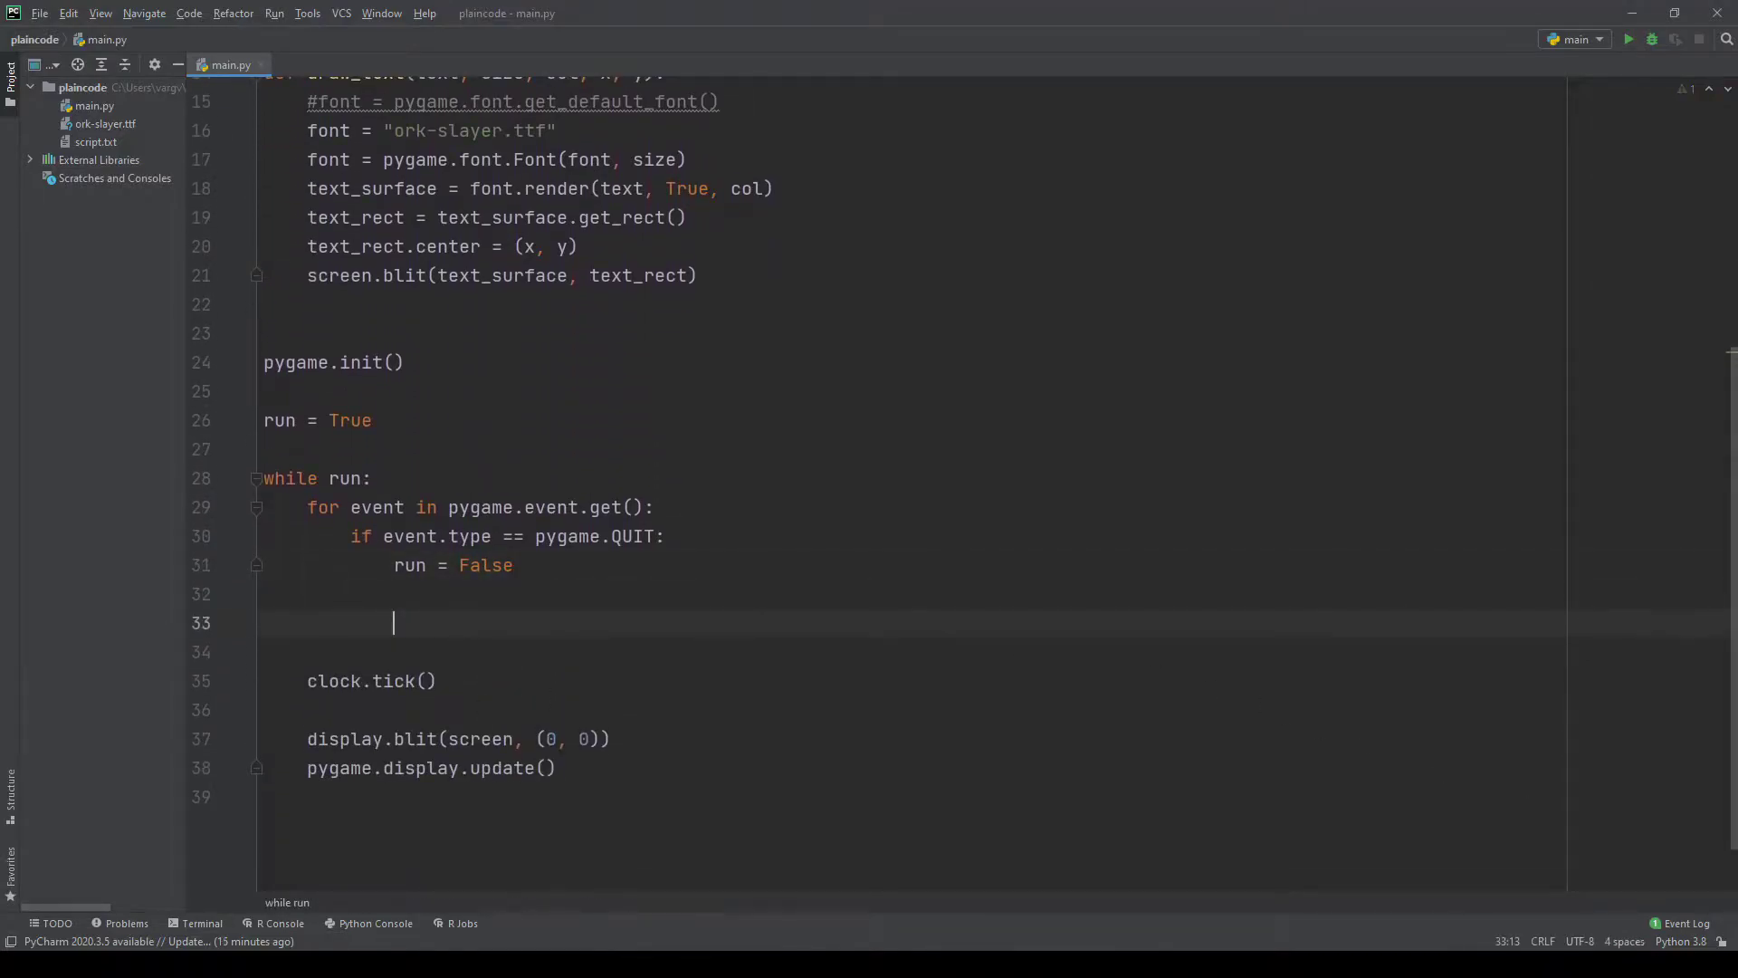
{"action": "type", "text": "draw_text(\"preview text\", 40, white, W / 2, H / 2)"}
{"action": "key", "text": "shift+F10"}
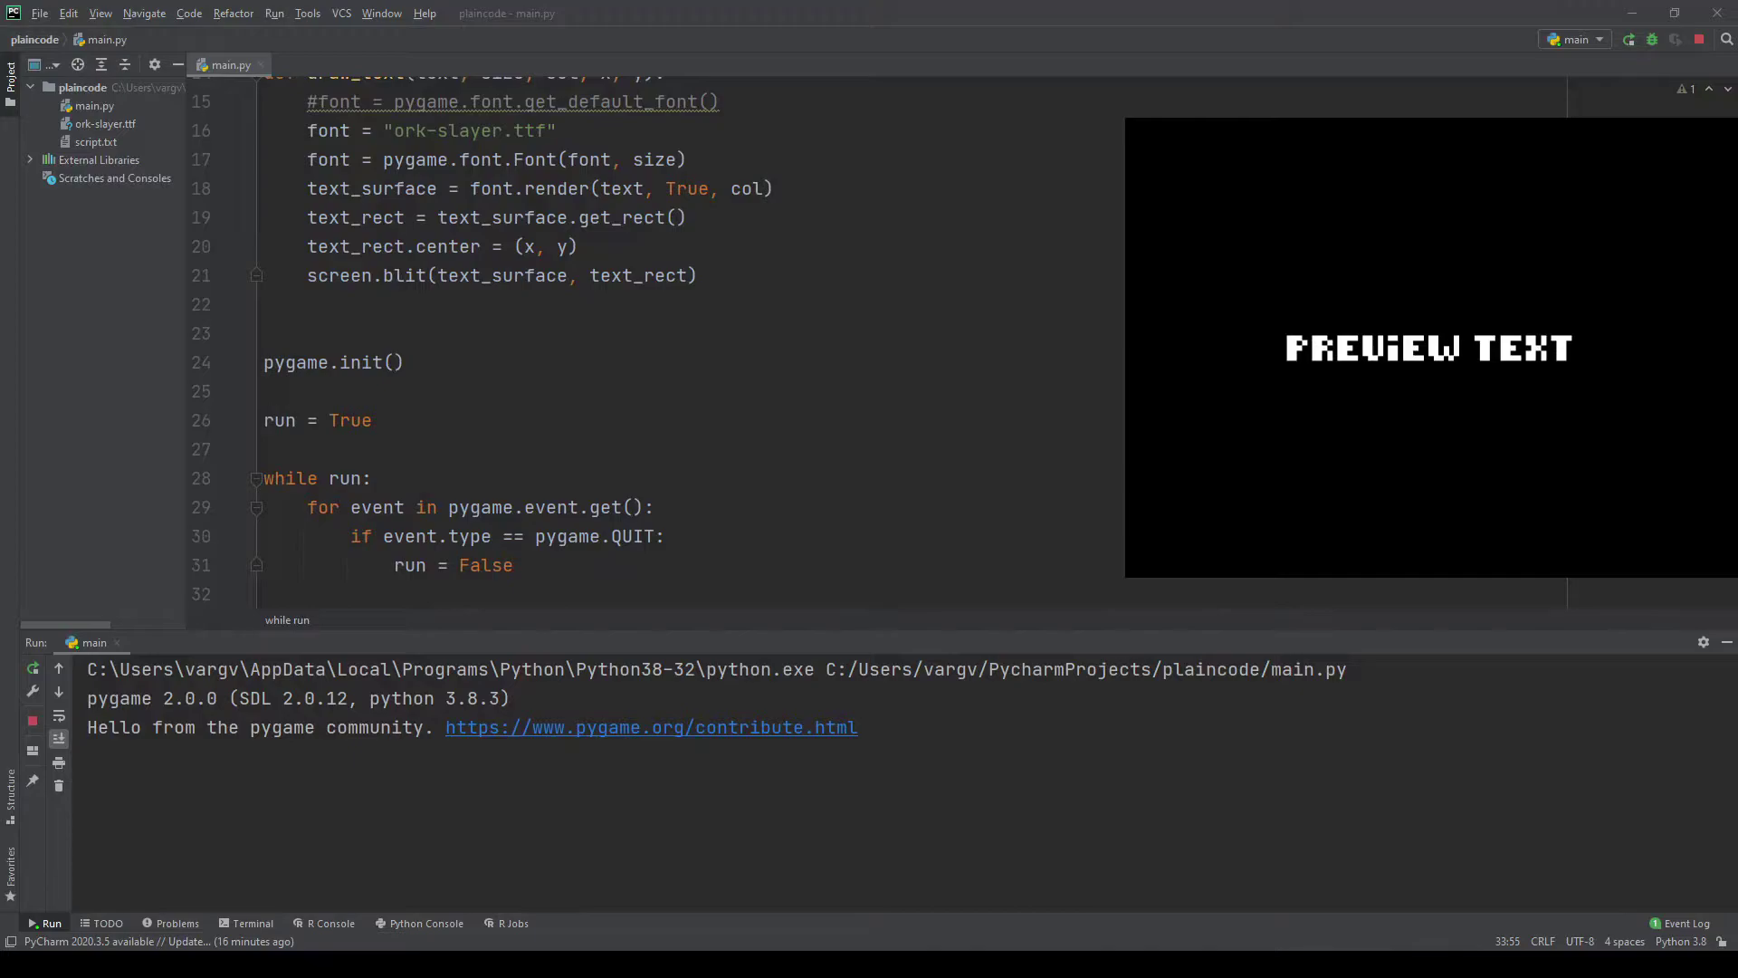
{"action": "left_click", "coordinate": [405, 362]}
{"action": "scroll", "coordinate": [576, 432], "scroll_direction": "up", "scroll_amount": 2}
{"action": "scroll", "coordinate": [576, 432], "scroll_direction": "up", "scroll_amount": 3}
Insert col_spd = 1, col_dir = [1, 1, 1] and def_col = [0, 0, 0] below white, explaining col_dir
{"action": "left_click", "coordinate": [602, 414]}
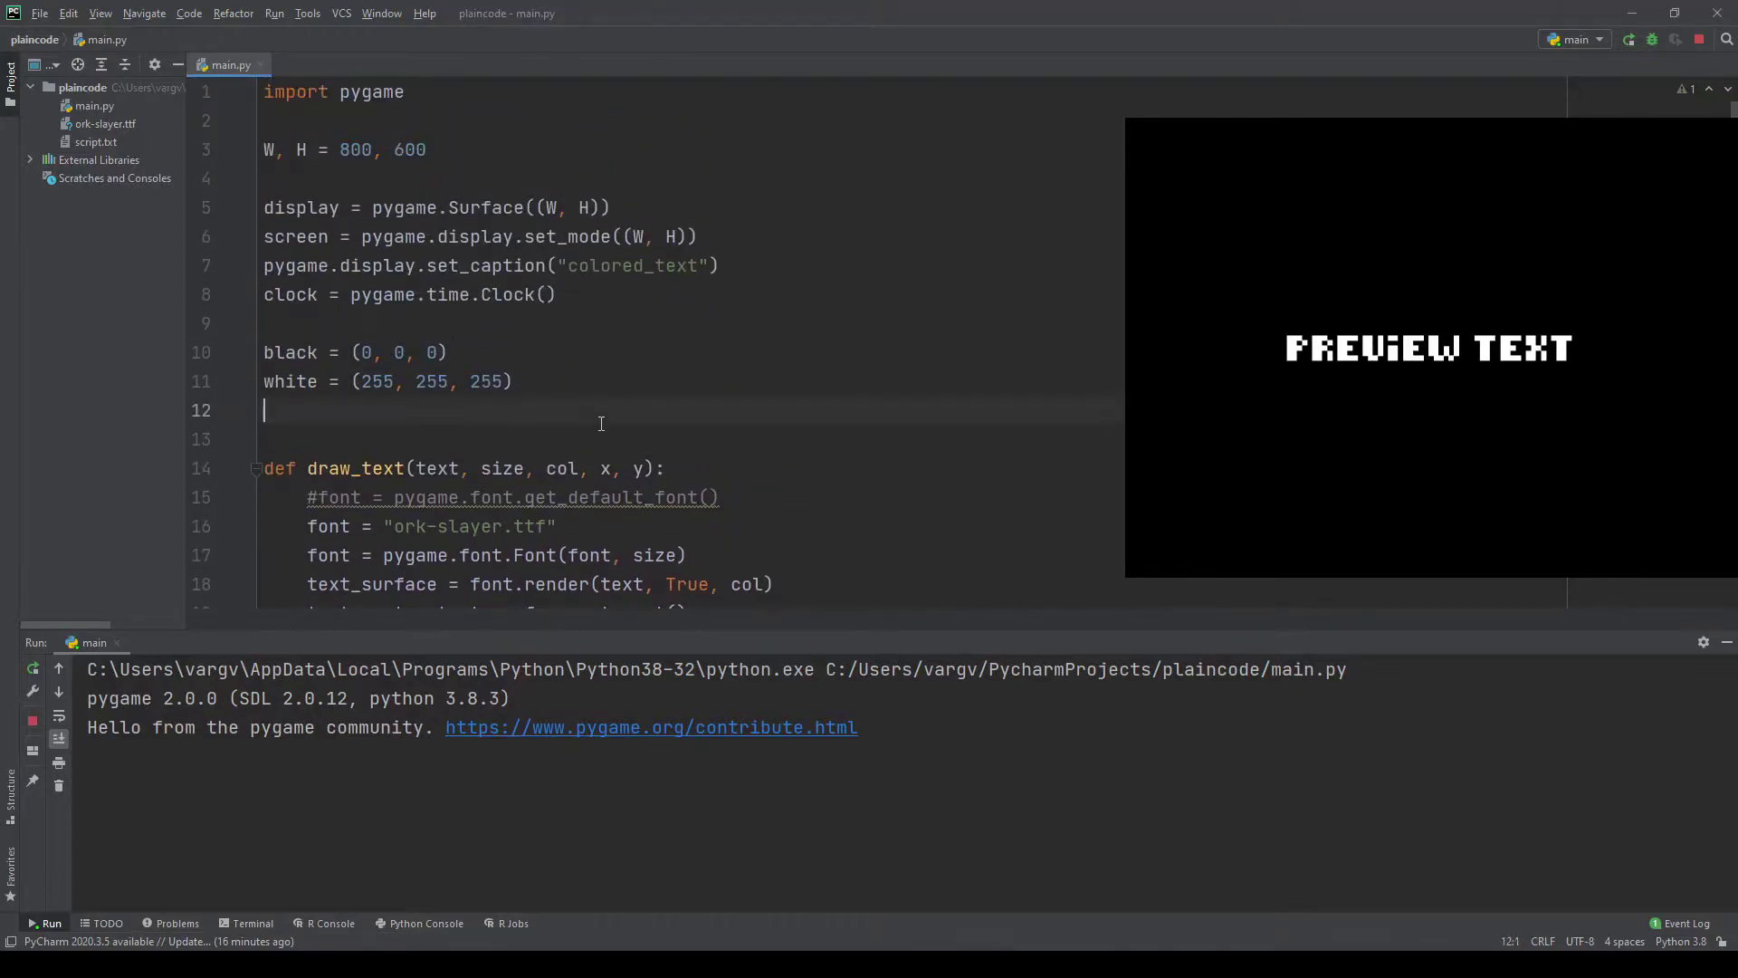
{"action": "type", "text": "col_spd = 1 col_dir = [1, 1, 1] def_col = [0, 0, 0]"}
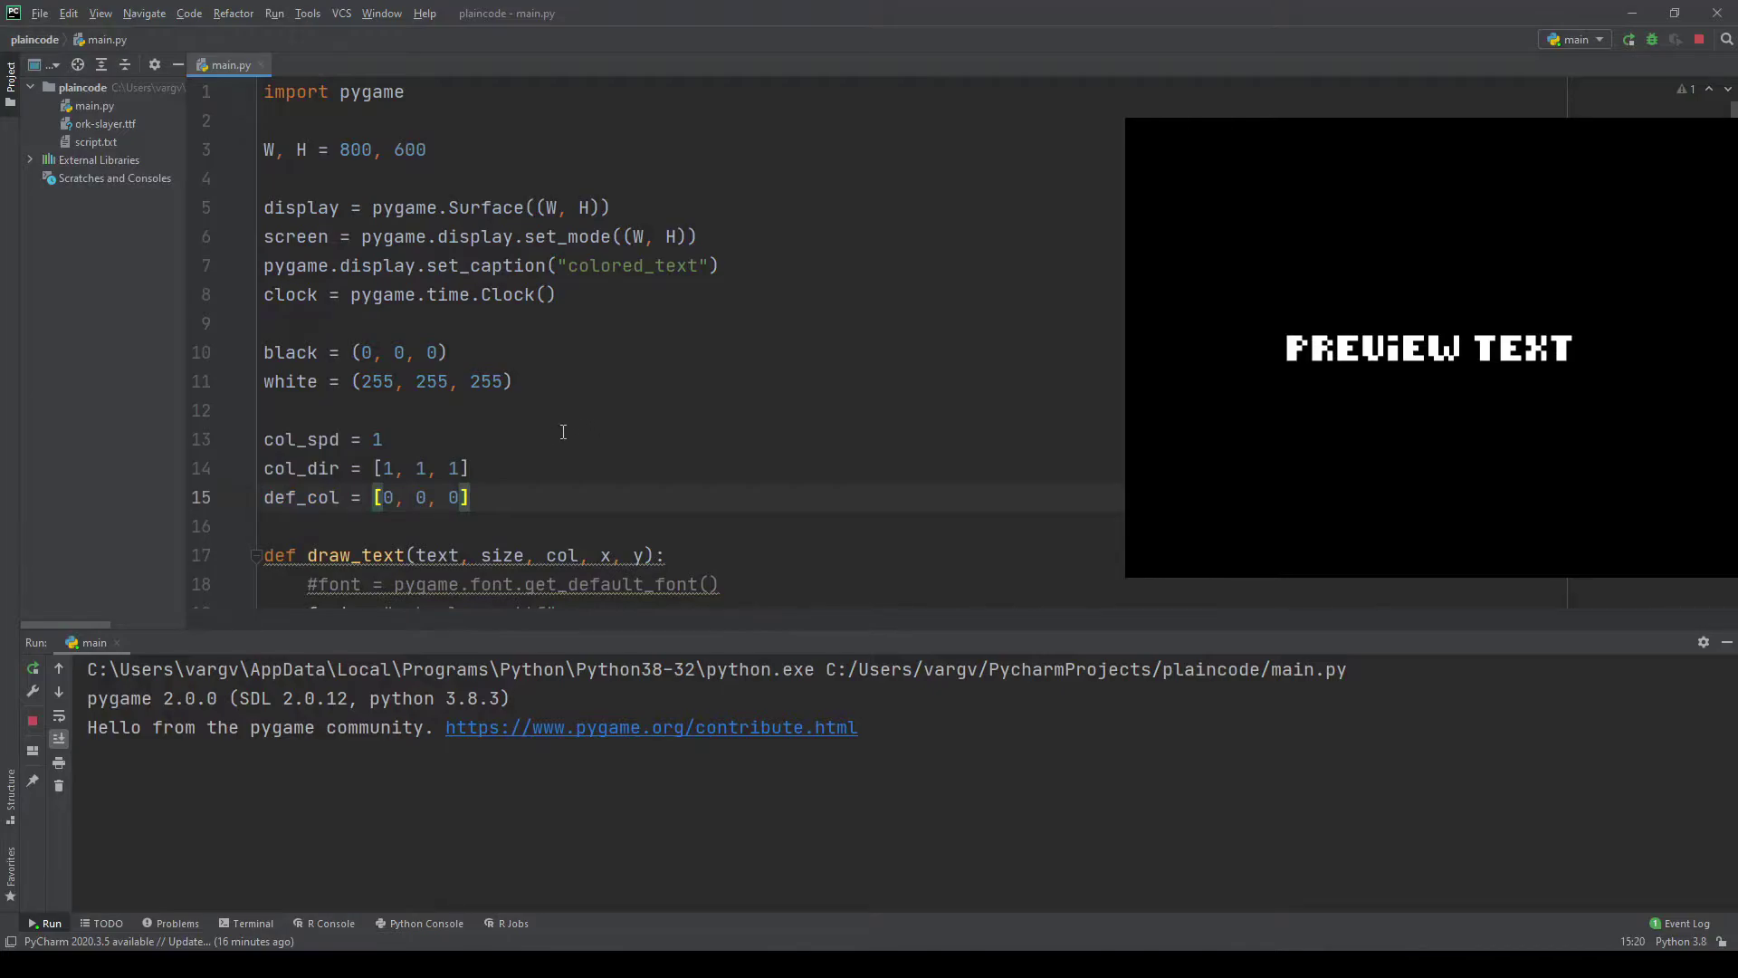
{"action": "key", "text": "Return"}
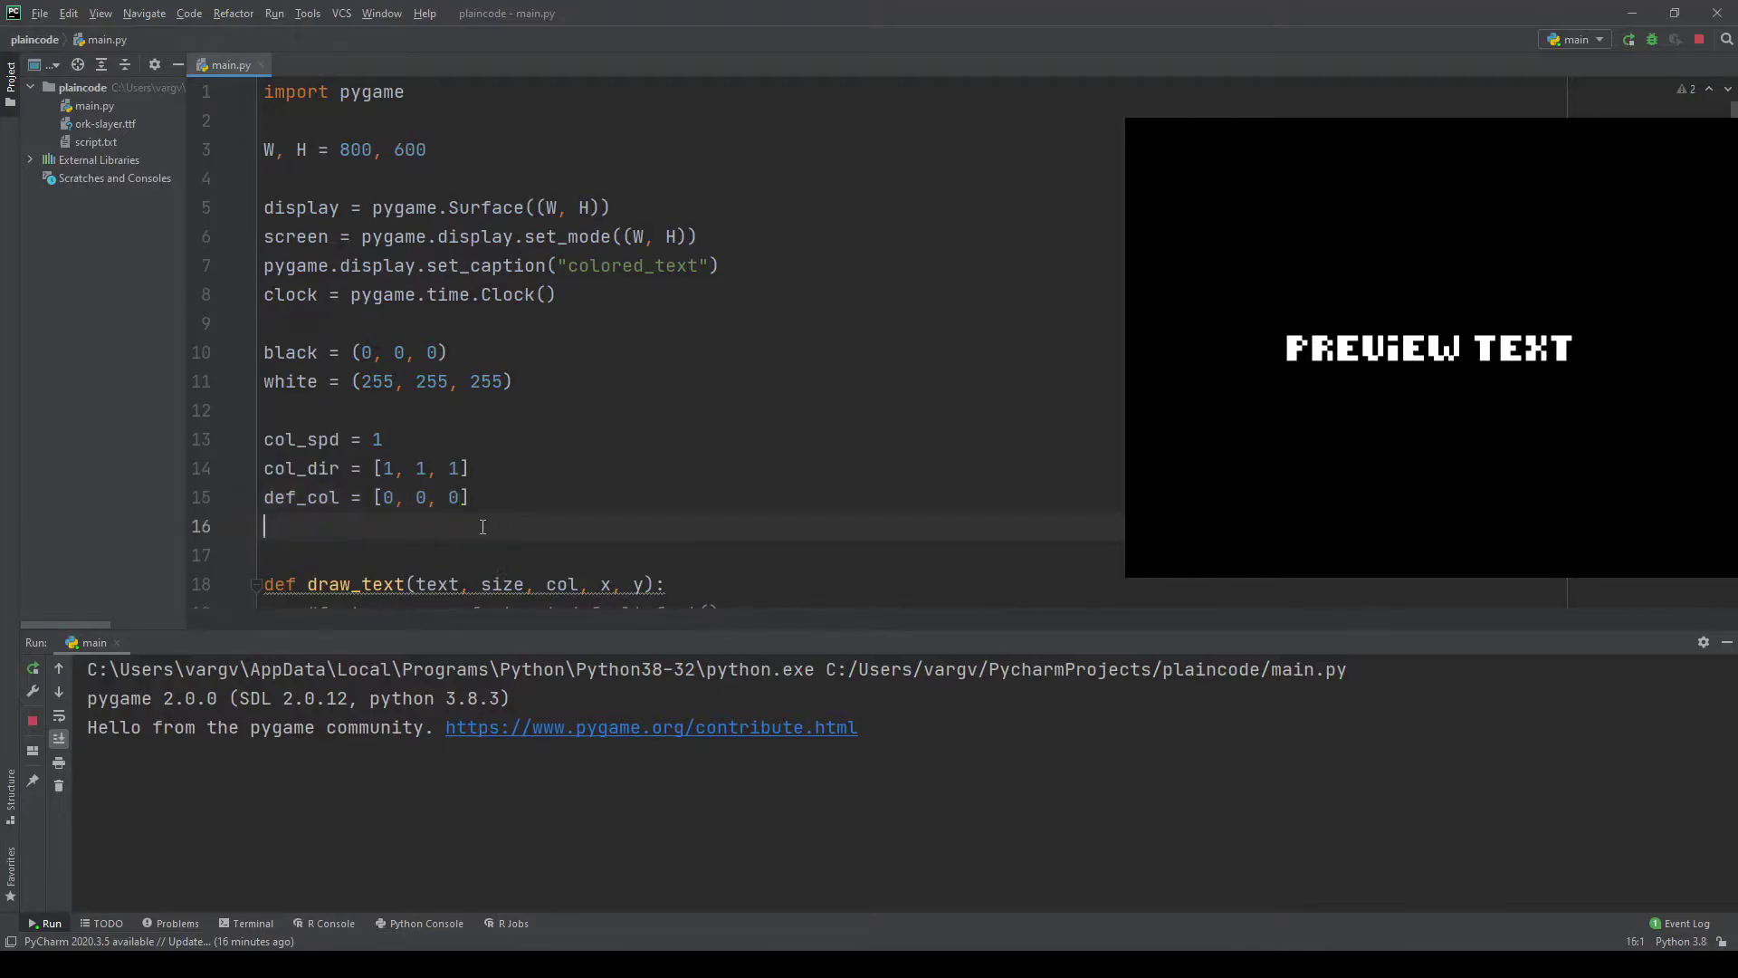
{"action": "double_click", "coordinate": [387, 469]}
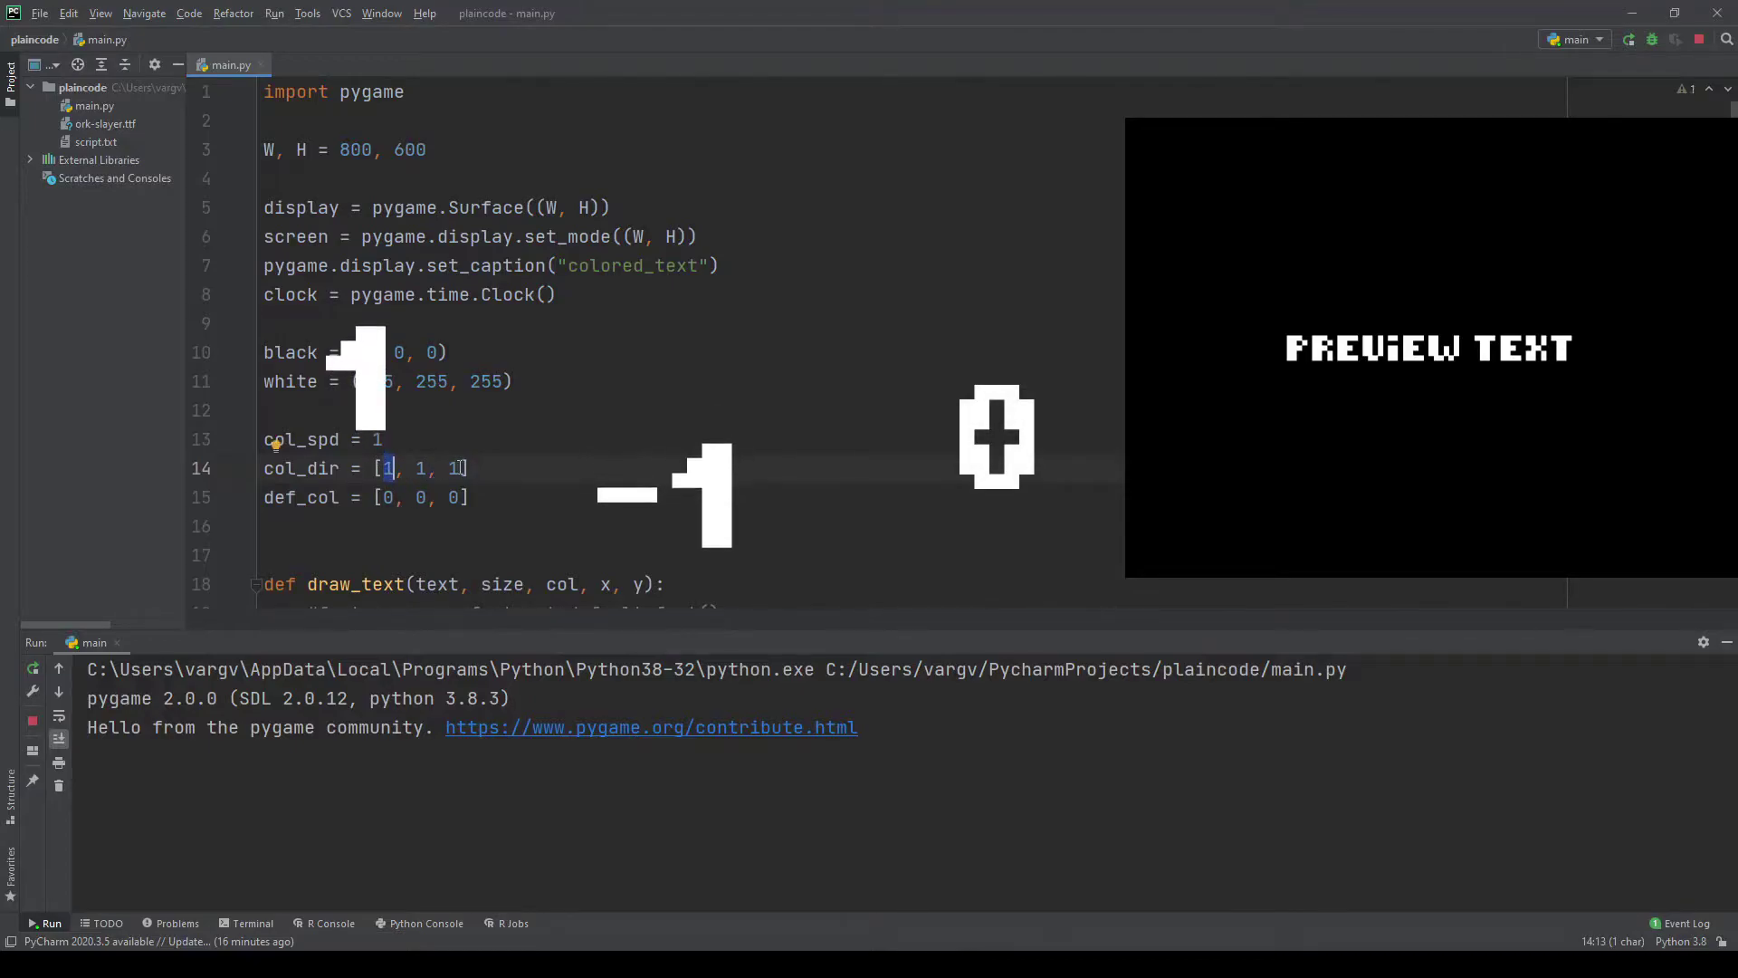
{"action": "left_click_drag", "start_coordinate": [469, 469], "coordinate": [344, 468]}
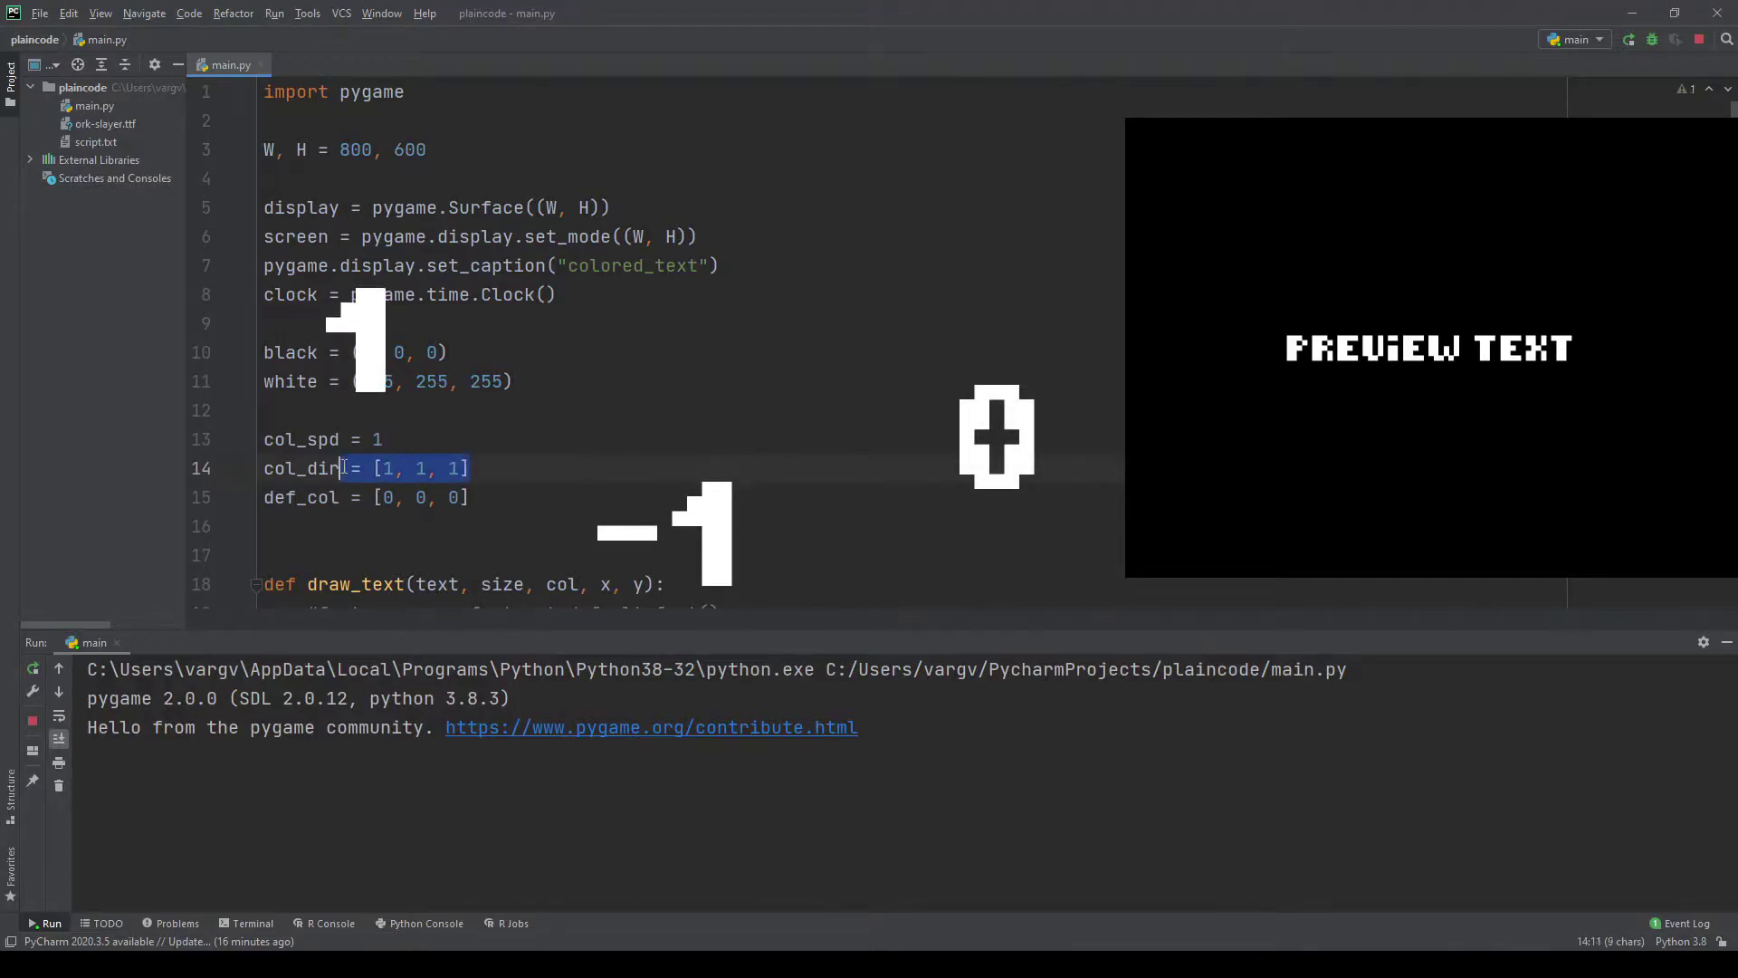
{"action": "left_click", "coordinate": [524, 497]}
{"action": "scroll", "coordinate": [527, 507], "scroll_direction": "down", "scroll_amount": 2}
{"action": "scroll", "coordinate": [527, 508], "scroll_direction": "down", "scroll_amount": 3}
{"action": "left_click", "coordinate": [737, 352]}
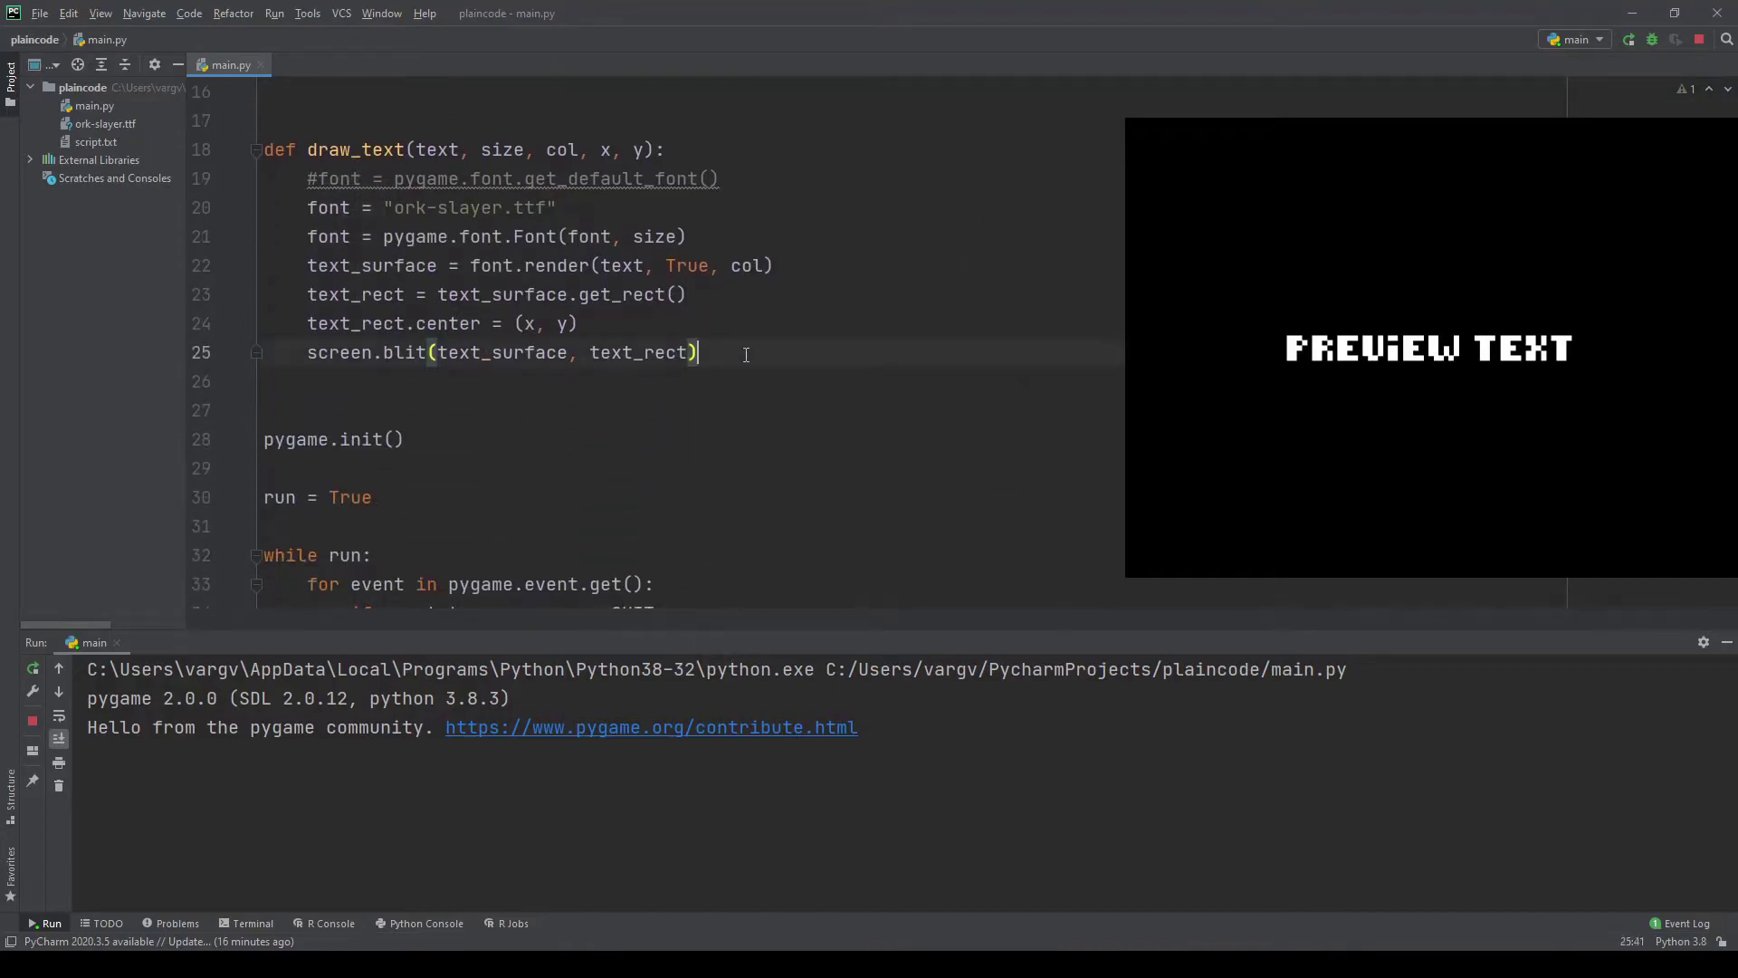
Paste the col_change(col, dir) function below draw_text and fix its wrap-around indentation
{"action": "key", "text": "Return"}
{"action": "key", "text": "Return"}
{"action": "key", "text": "Return"}
{"action": "key", "text": "BackSpace"}
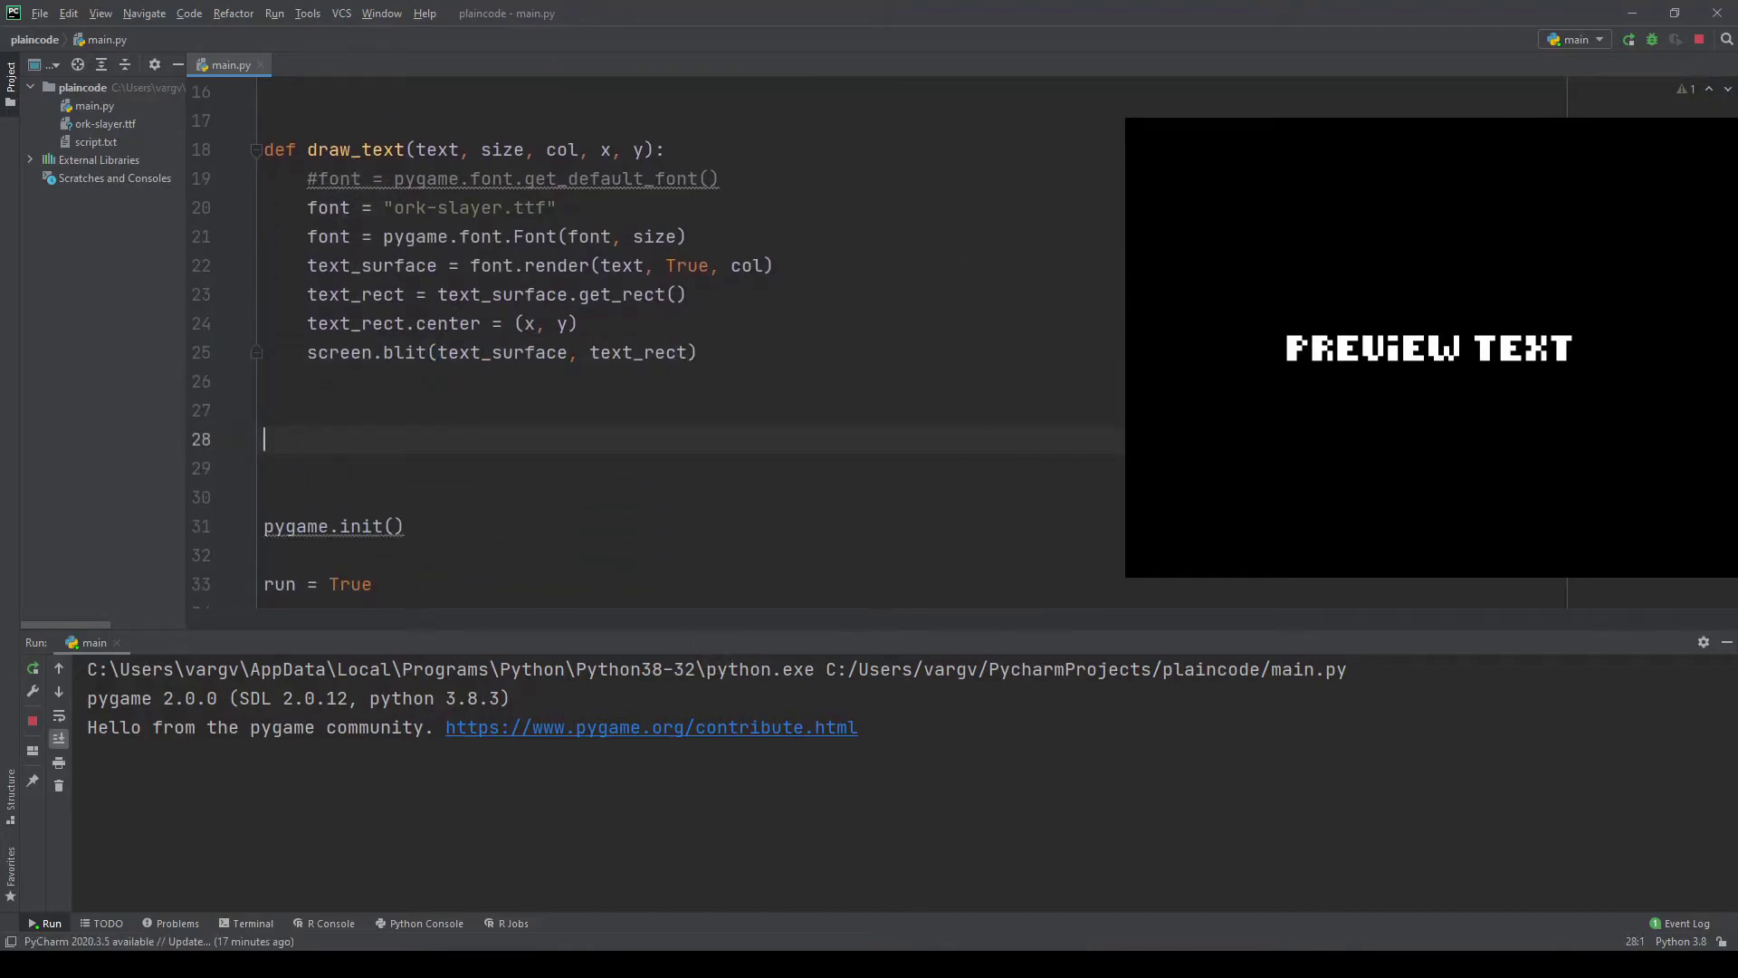
{"action": "type", "text": "def col_change(col, dir):     for i in range(3):         col[i] += col_spd * dir[i]         if col[i] >= 255:         col[i] = 0     elif col[i] <= 0:         col[i] = 255"}
{"action": "left_click_drag", "start_coordinate": [530, 566], "coordinate": [223, 514]}
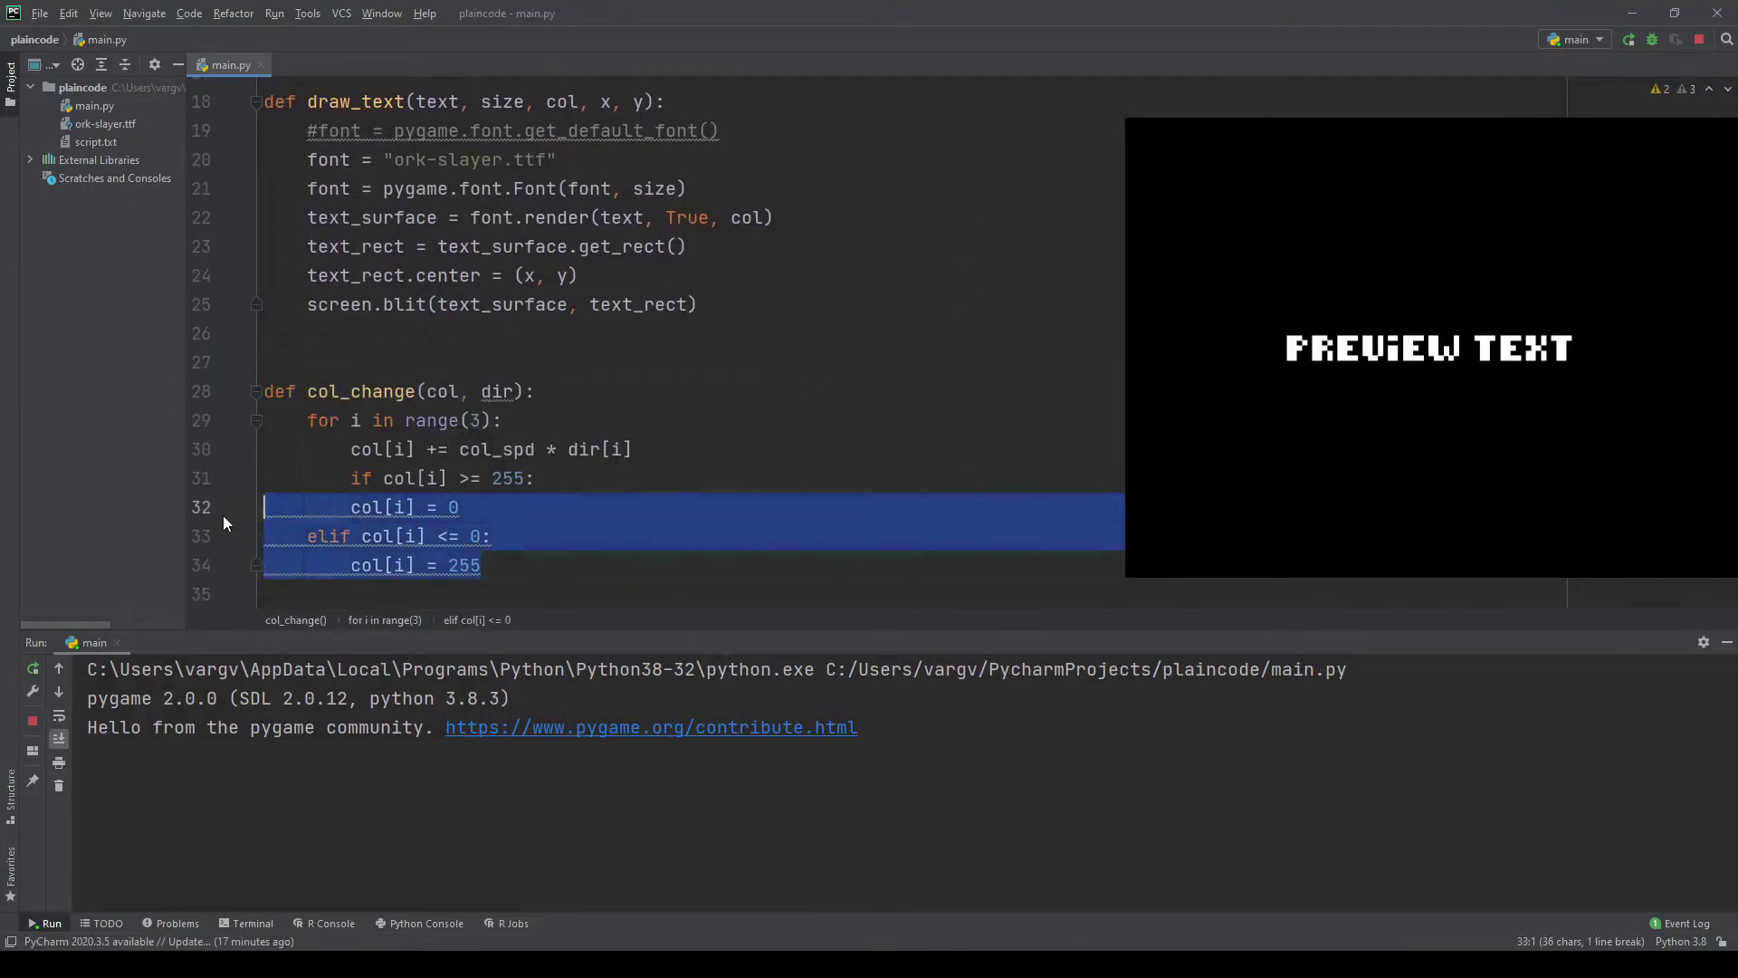
{"action": "key", "text": "shift+Tab"}
{"action": "left_click", "coordinate": [639, 532]}
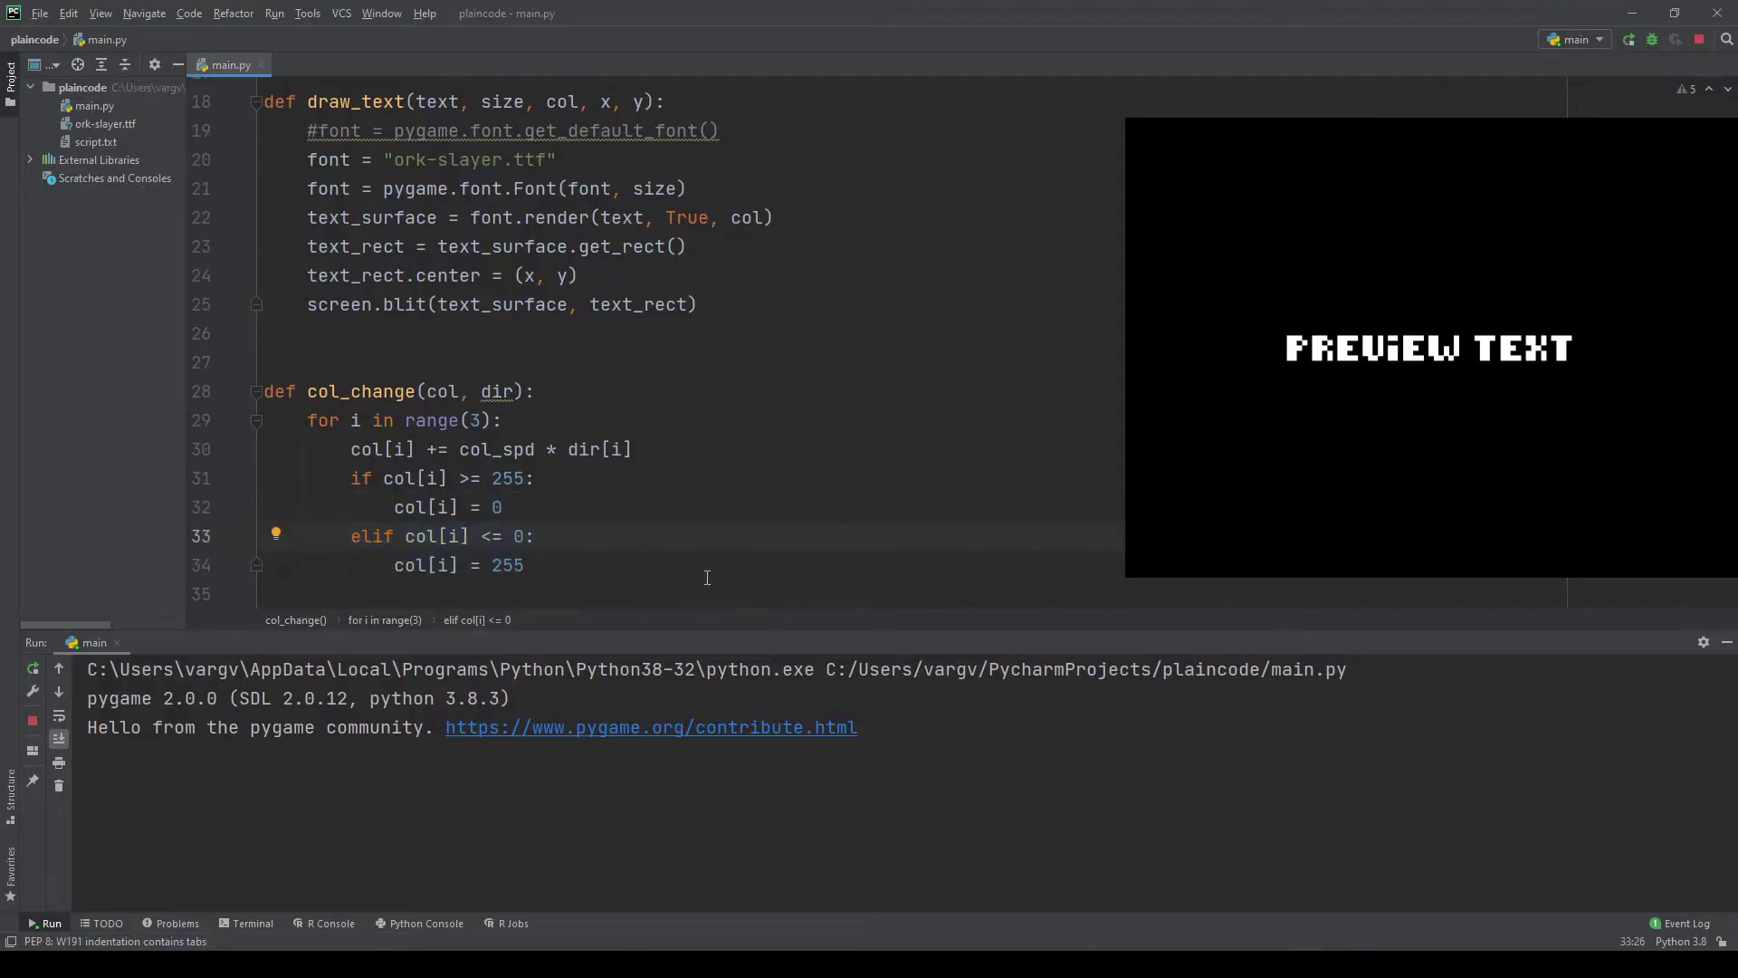
{"action": "scroll", "coordinate": [707, 578], "scroll_direction": "down", "scroll_amount": 2}
Explain col_change's col and dir parameters, its channel update expression and the 255 limit check
{"action": "left_click", "coordinate": [463, 246]}
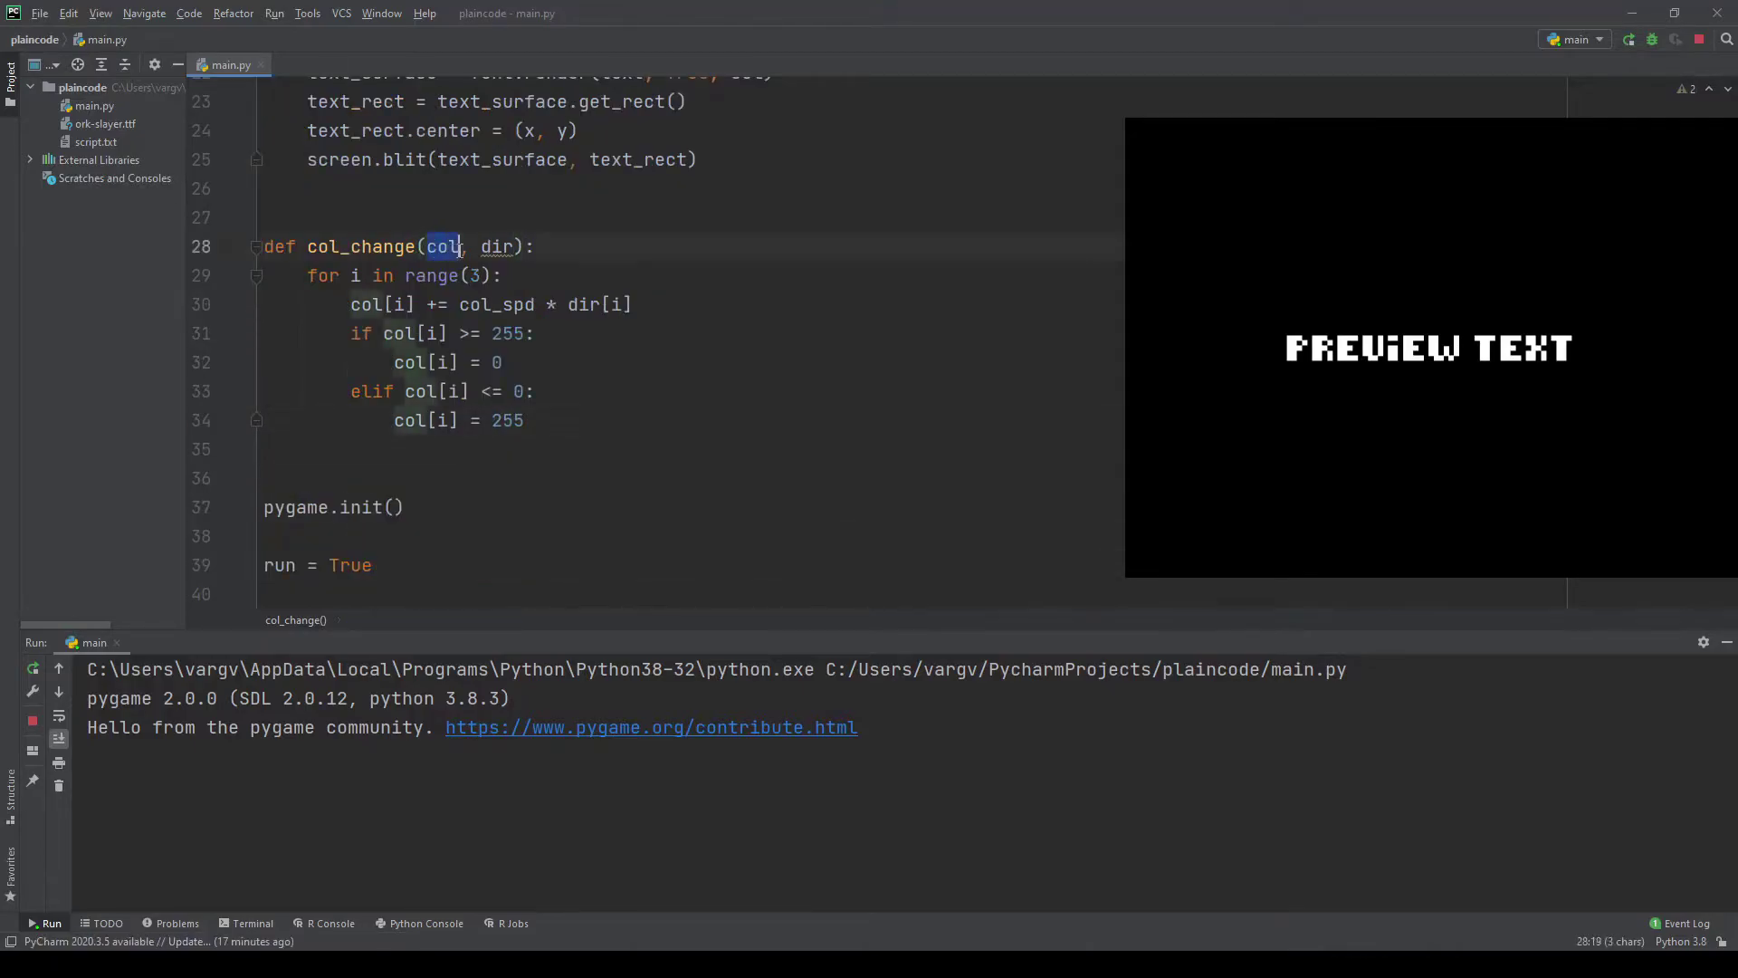
{"action": "left_click_drag", "start_coordinate": [463, 245], "coordinate": [520, 246]}
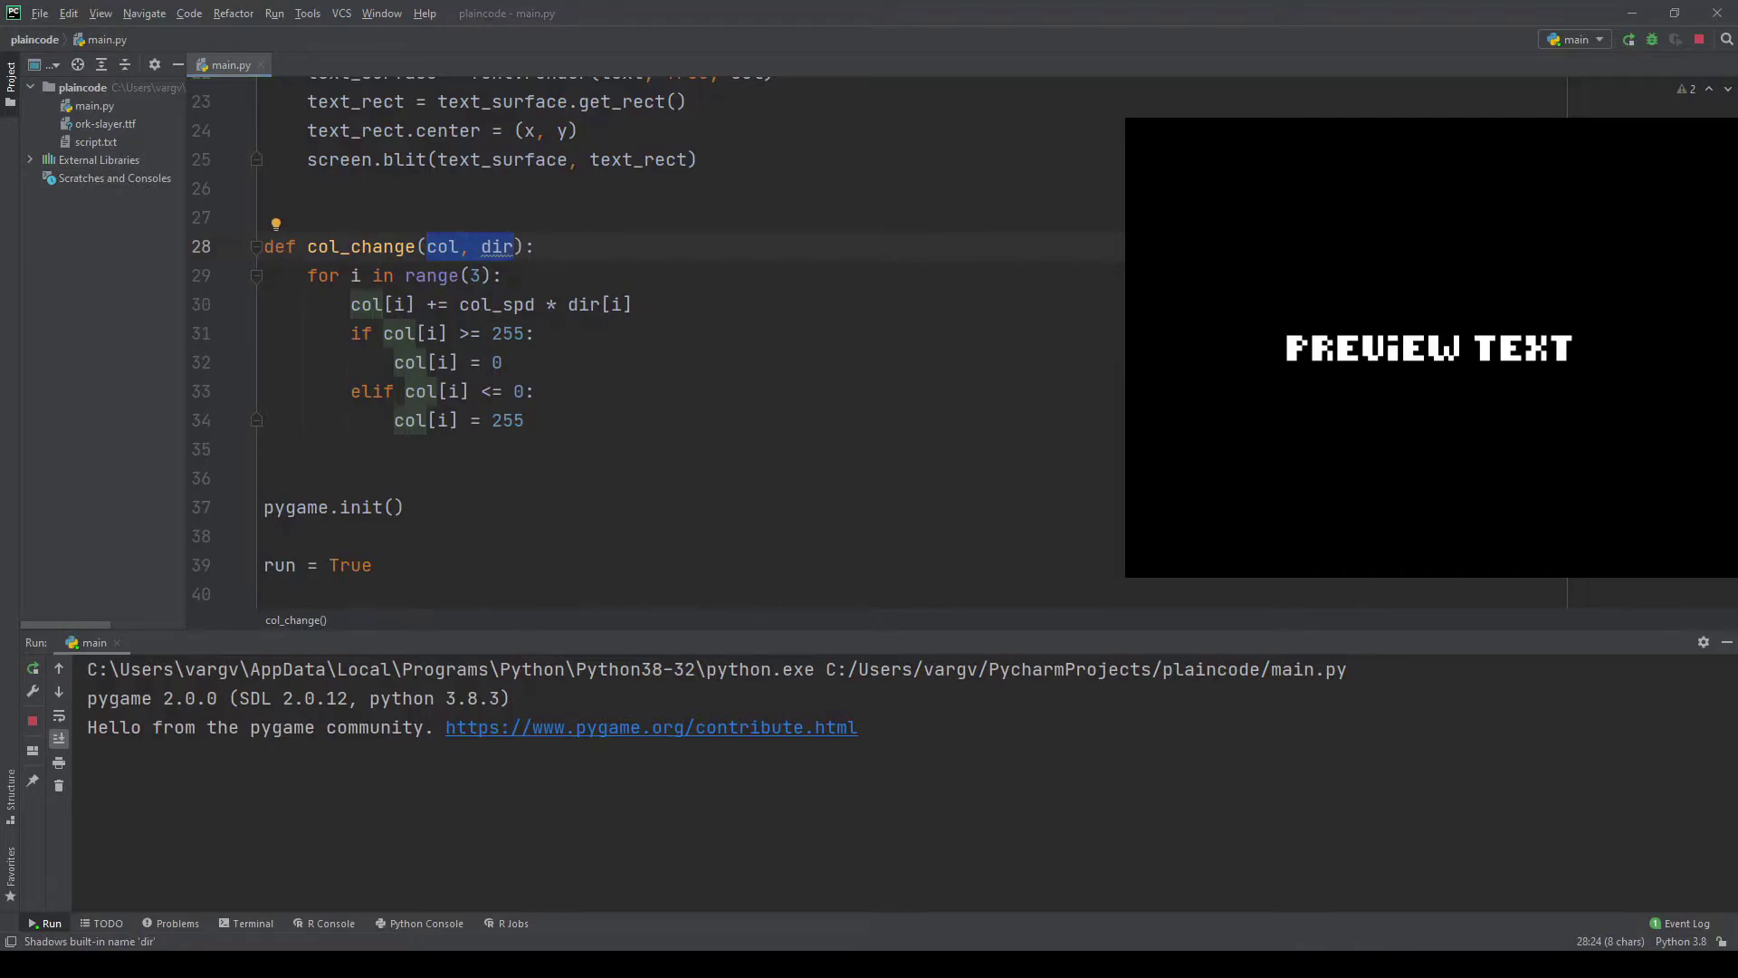
{"action": "left_click_drag", "start_coordinate": [351, 304], "coordinate": [645, 312]}
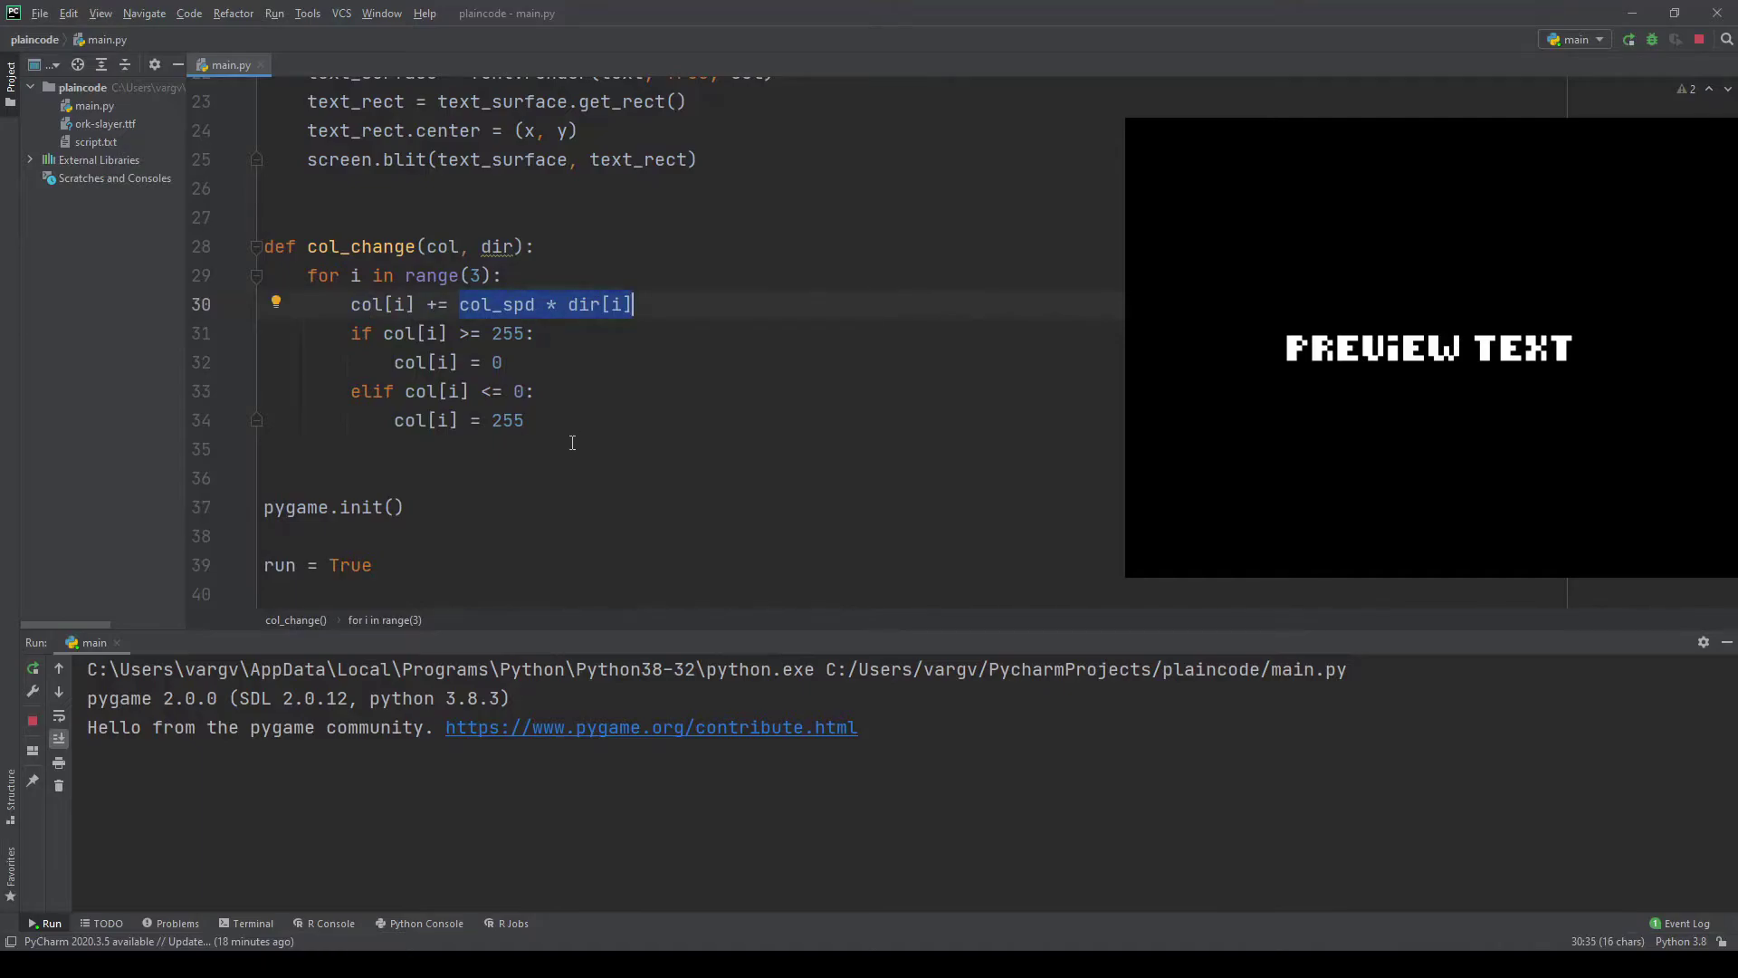
{"action": "mouse_move", "coordinate": [350, 333]}
{"action": "left_mouse_down"}
{"action": "mouse_move", "coordinate": [536, 333]}
{"action": "mouse_move", "coordinate": [394, 363]}
{"action": "mouse_move", "coordinate": [435, 390]}
{"action": "mouse_move", "coordinate": [536, 390]}
{"action": "mouse_move", "coordinate": [492, 419]}
{"action": "mouse_move", "coordinate": [393, 421]}
{"action": "left_mouse_up"}
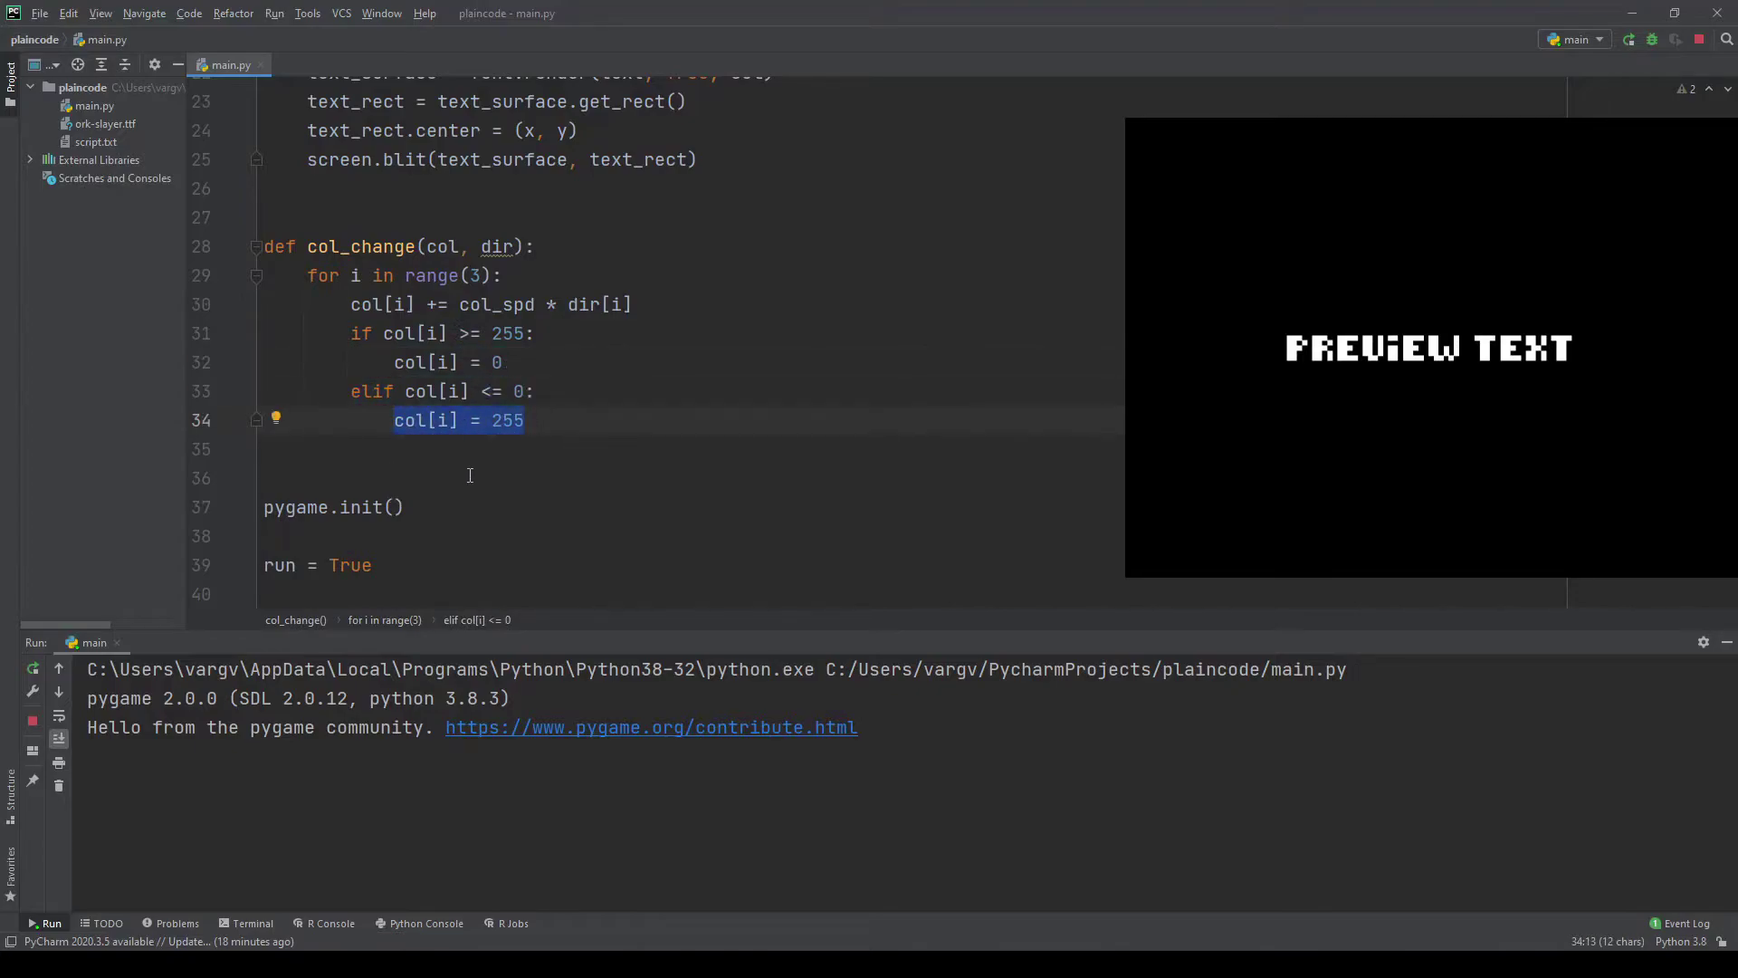
{"action": "left_click", "coordinate": [575, 423]}
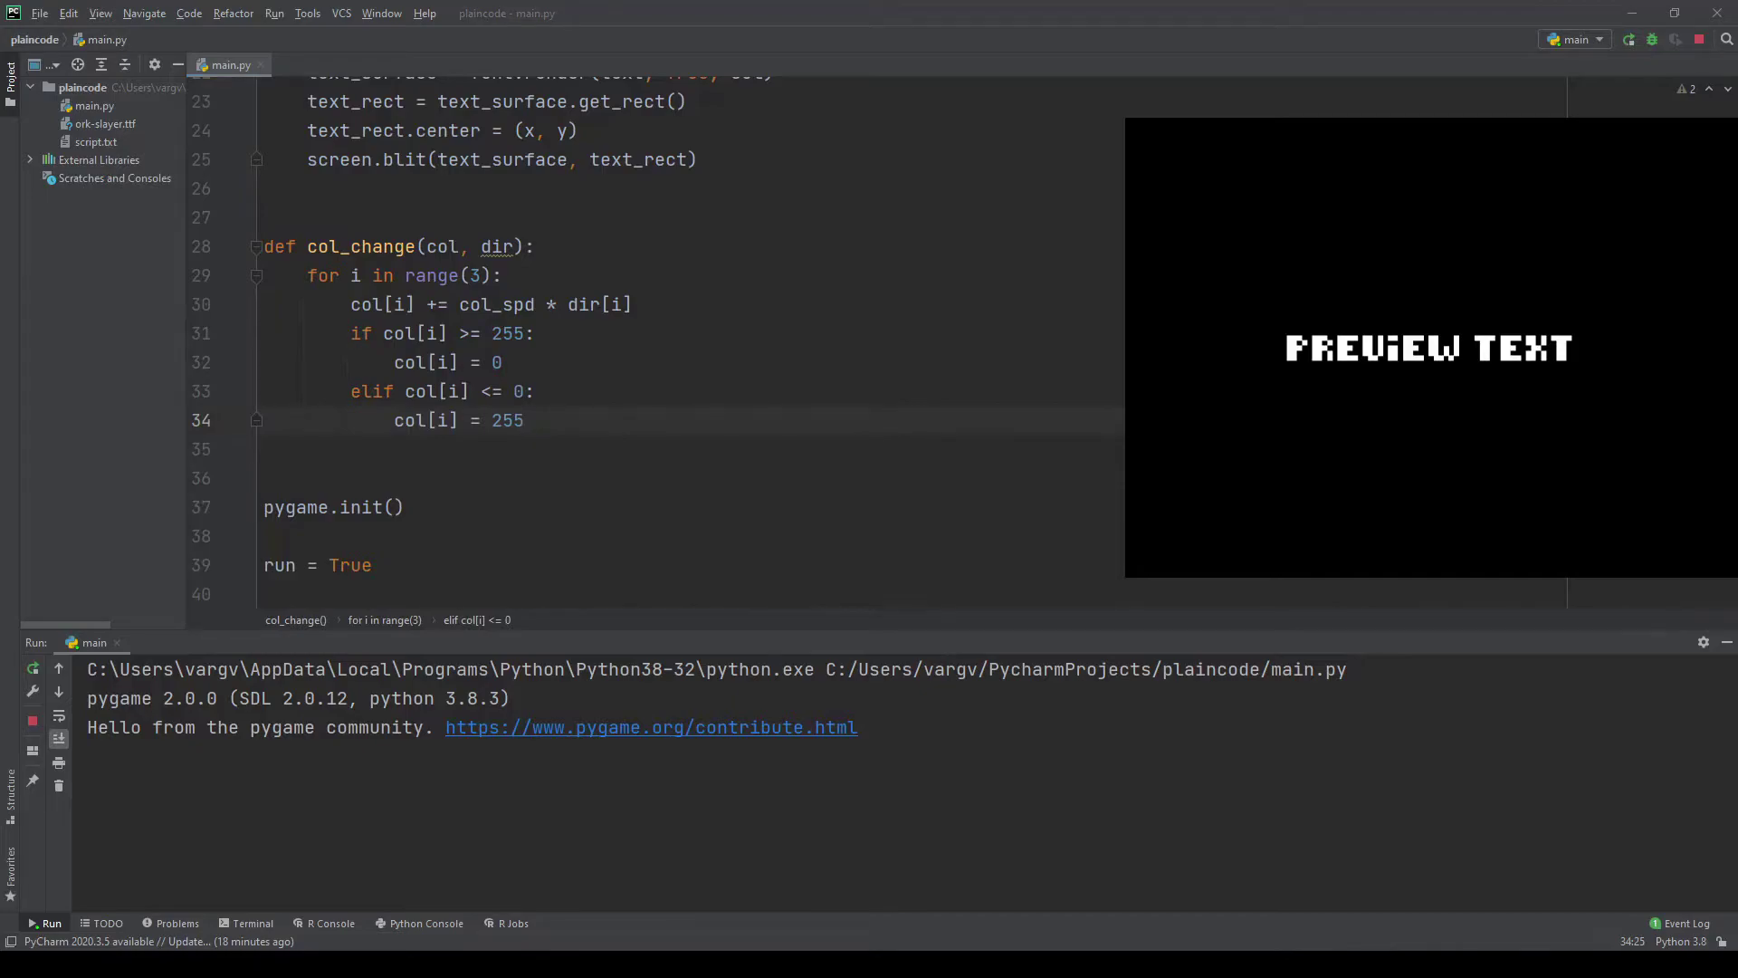
{"action": "scroll", "coordinate": [895, 332], "scroll_direction": "down", "scroll_amount": 5}
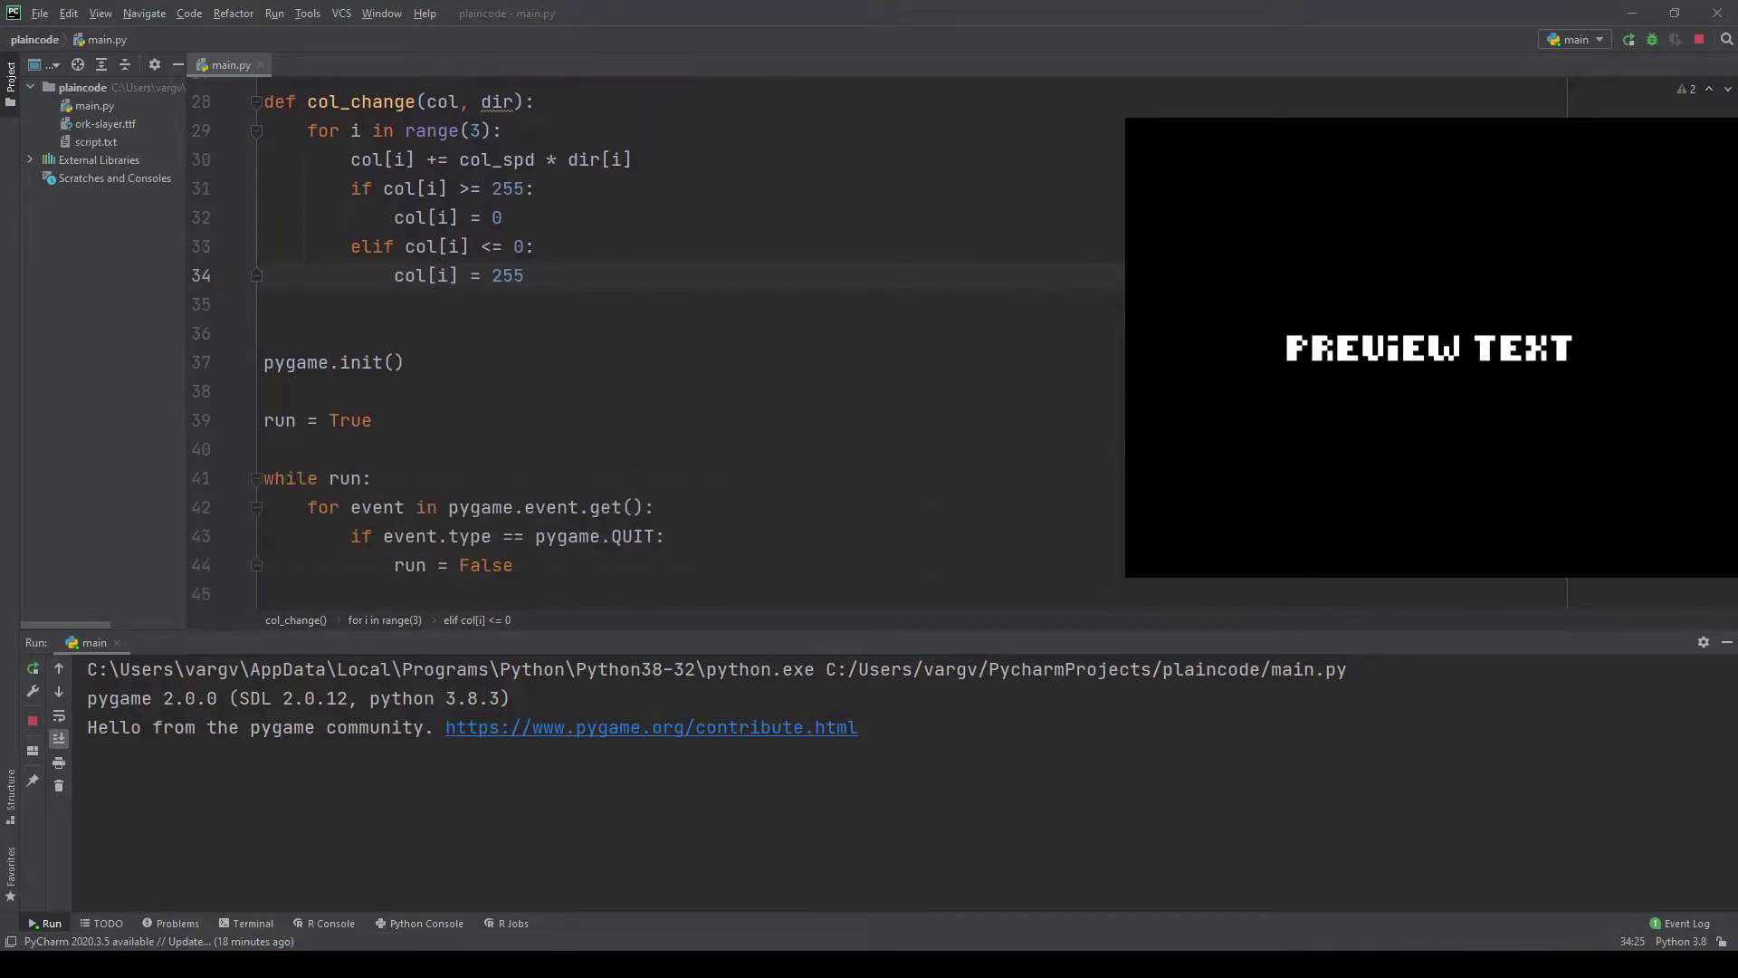
Add a col_change(def_col, col_dir) call after draw_text, then stop and close the preview
{"action": "left_click", "coordinate": [895, 331]}
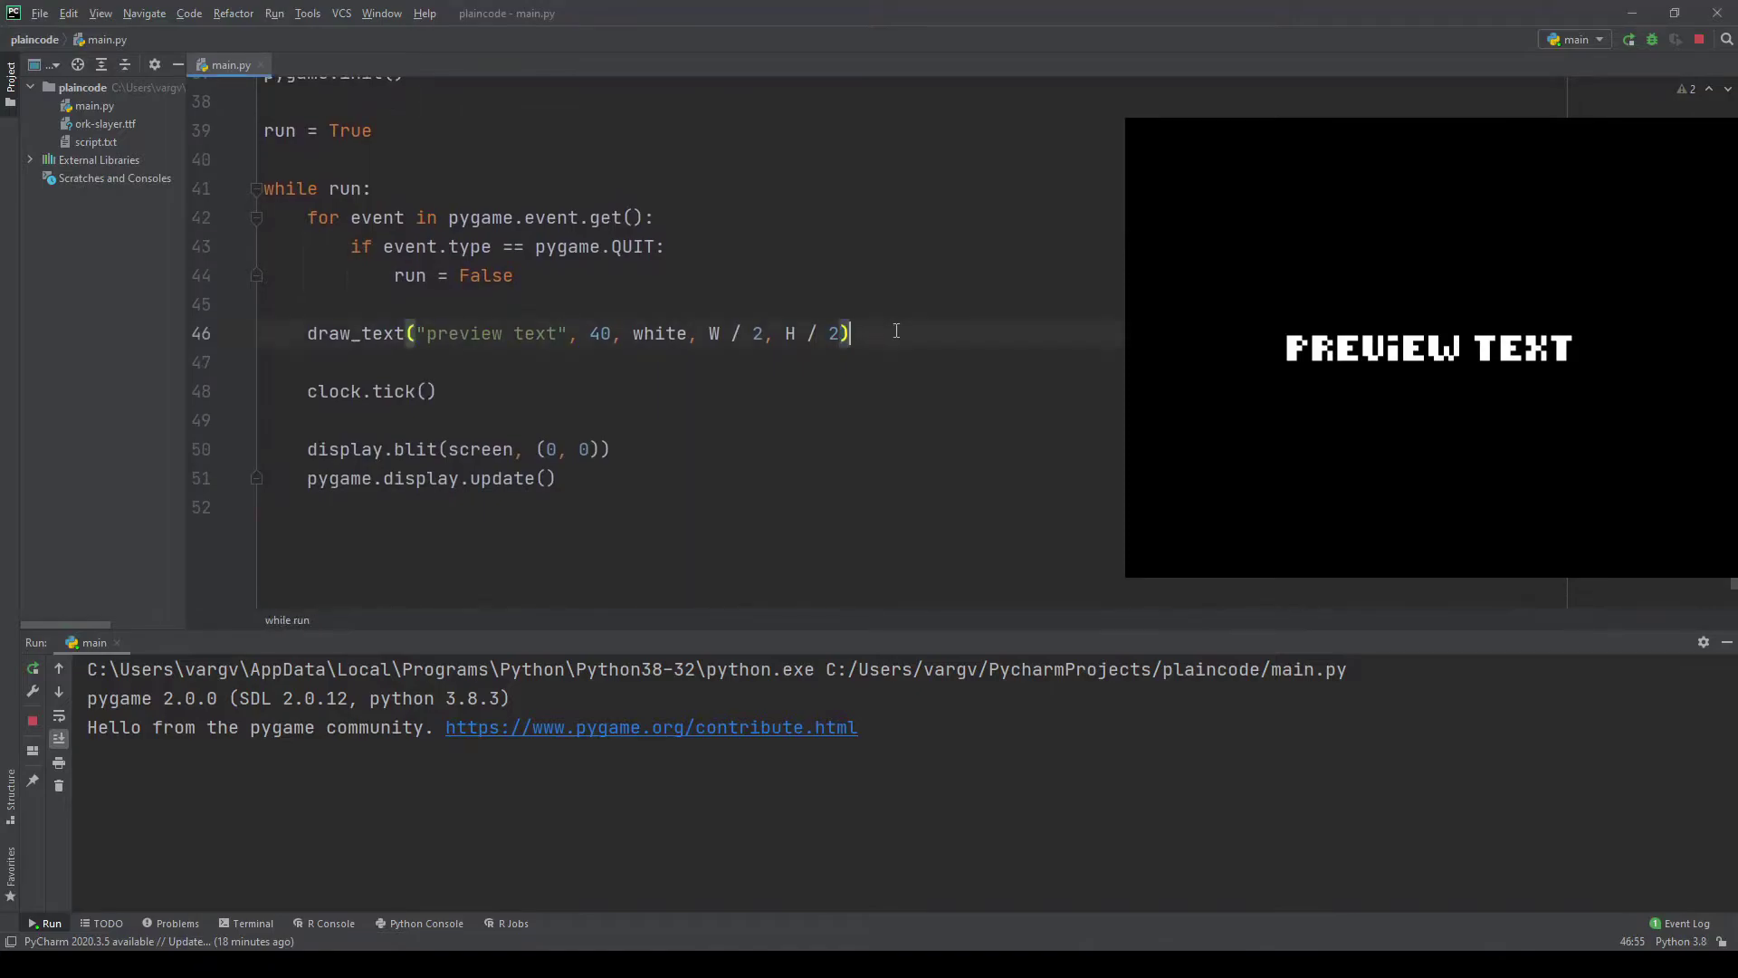
{"action": "key", "text": "Return"}
{"action": "type", "text": "col_change(def_col, col_dir)"}
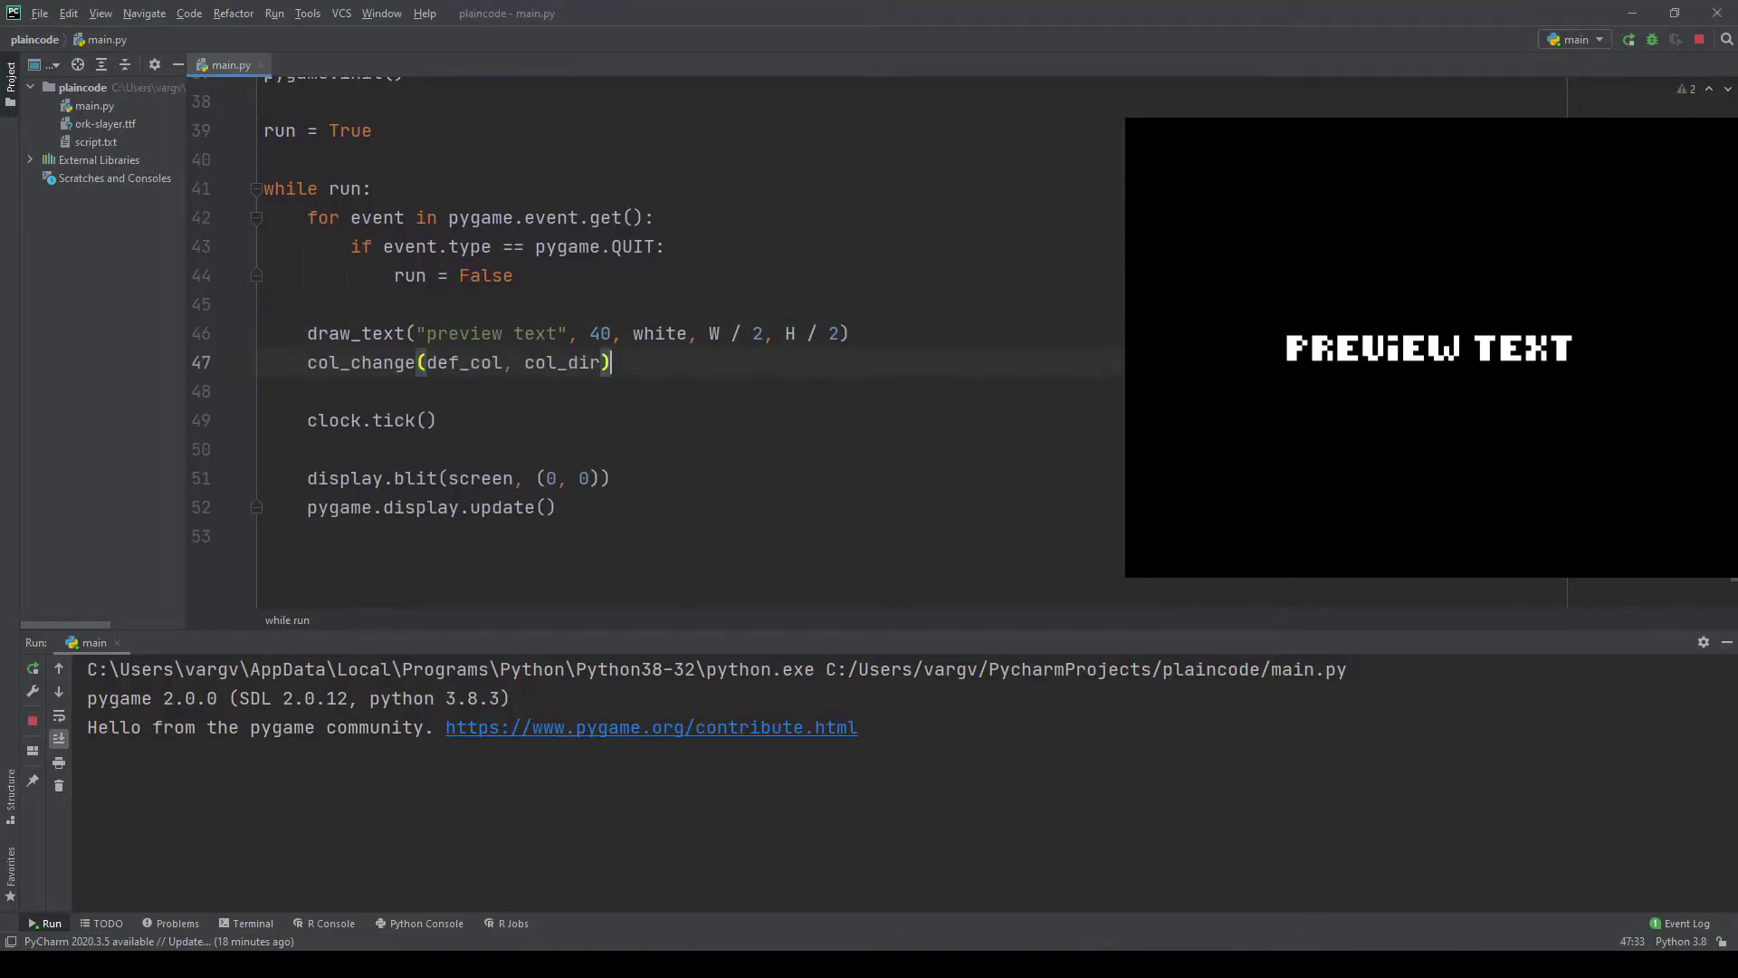
{"action": "type", "text": "def_col"}
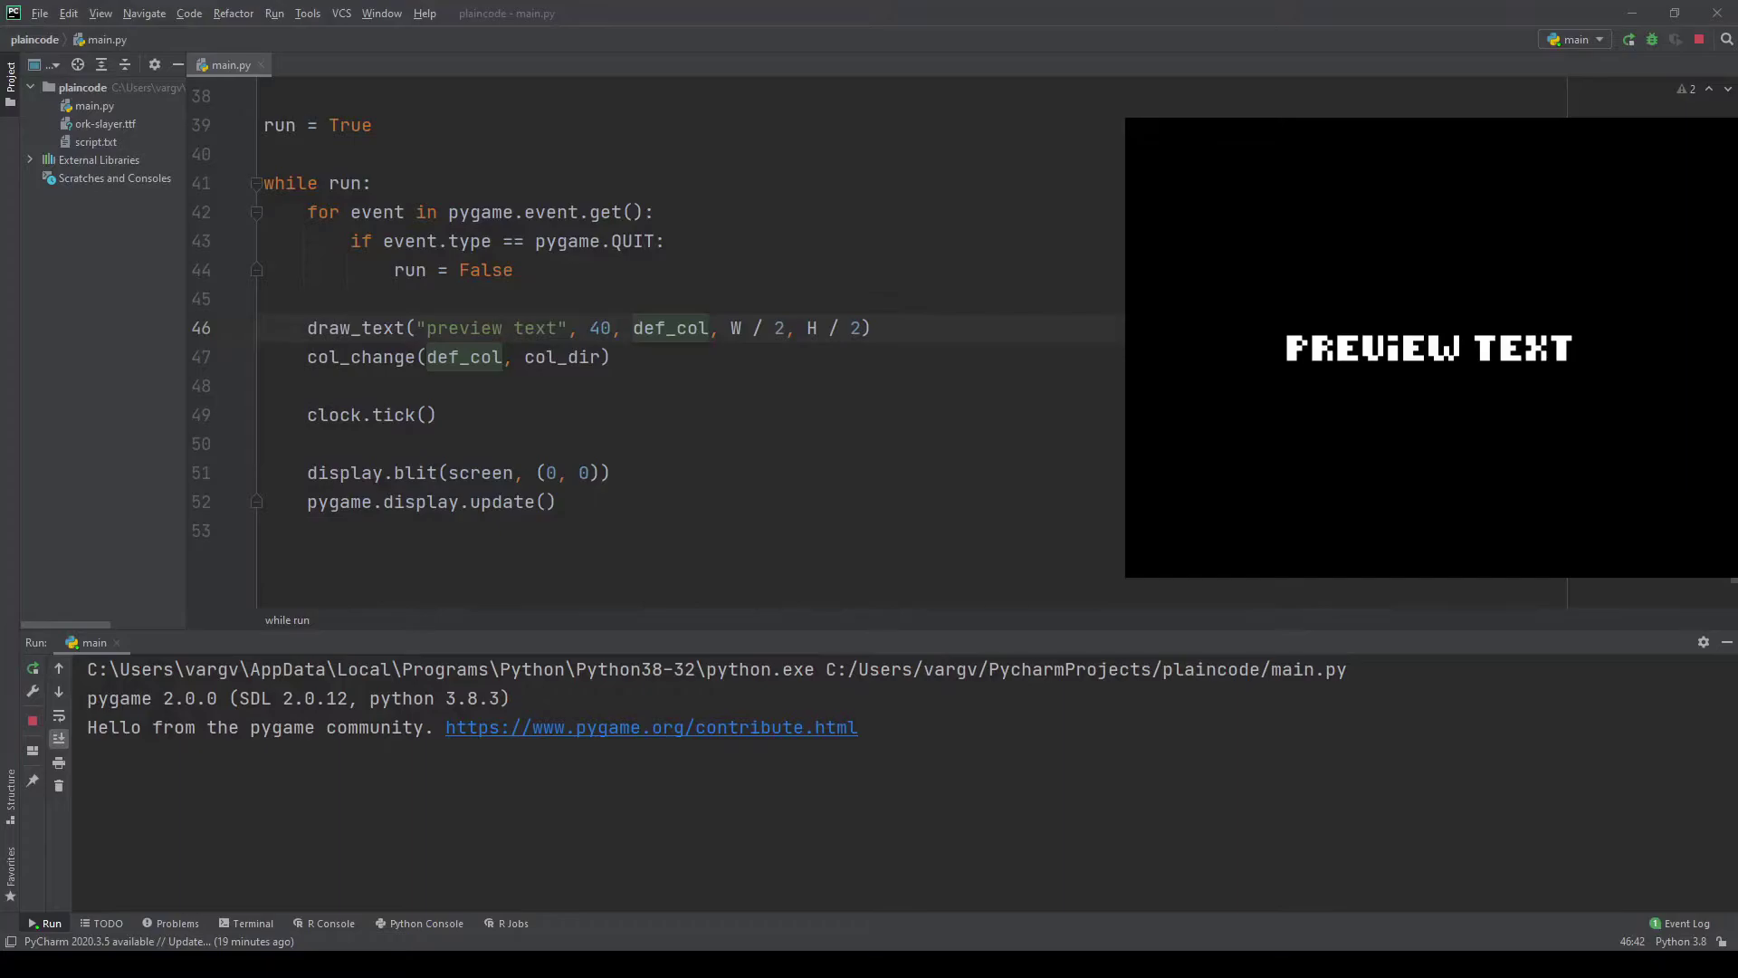
{"action": "left_click", "coordinate": [1628, 46]}
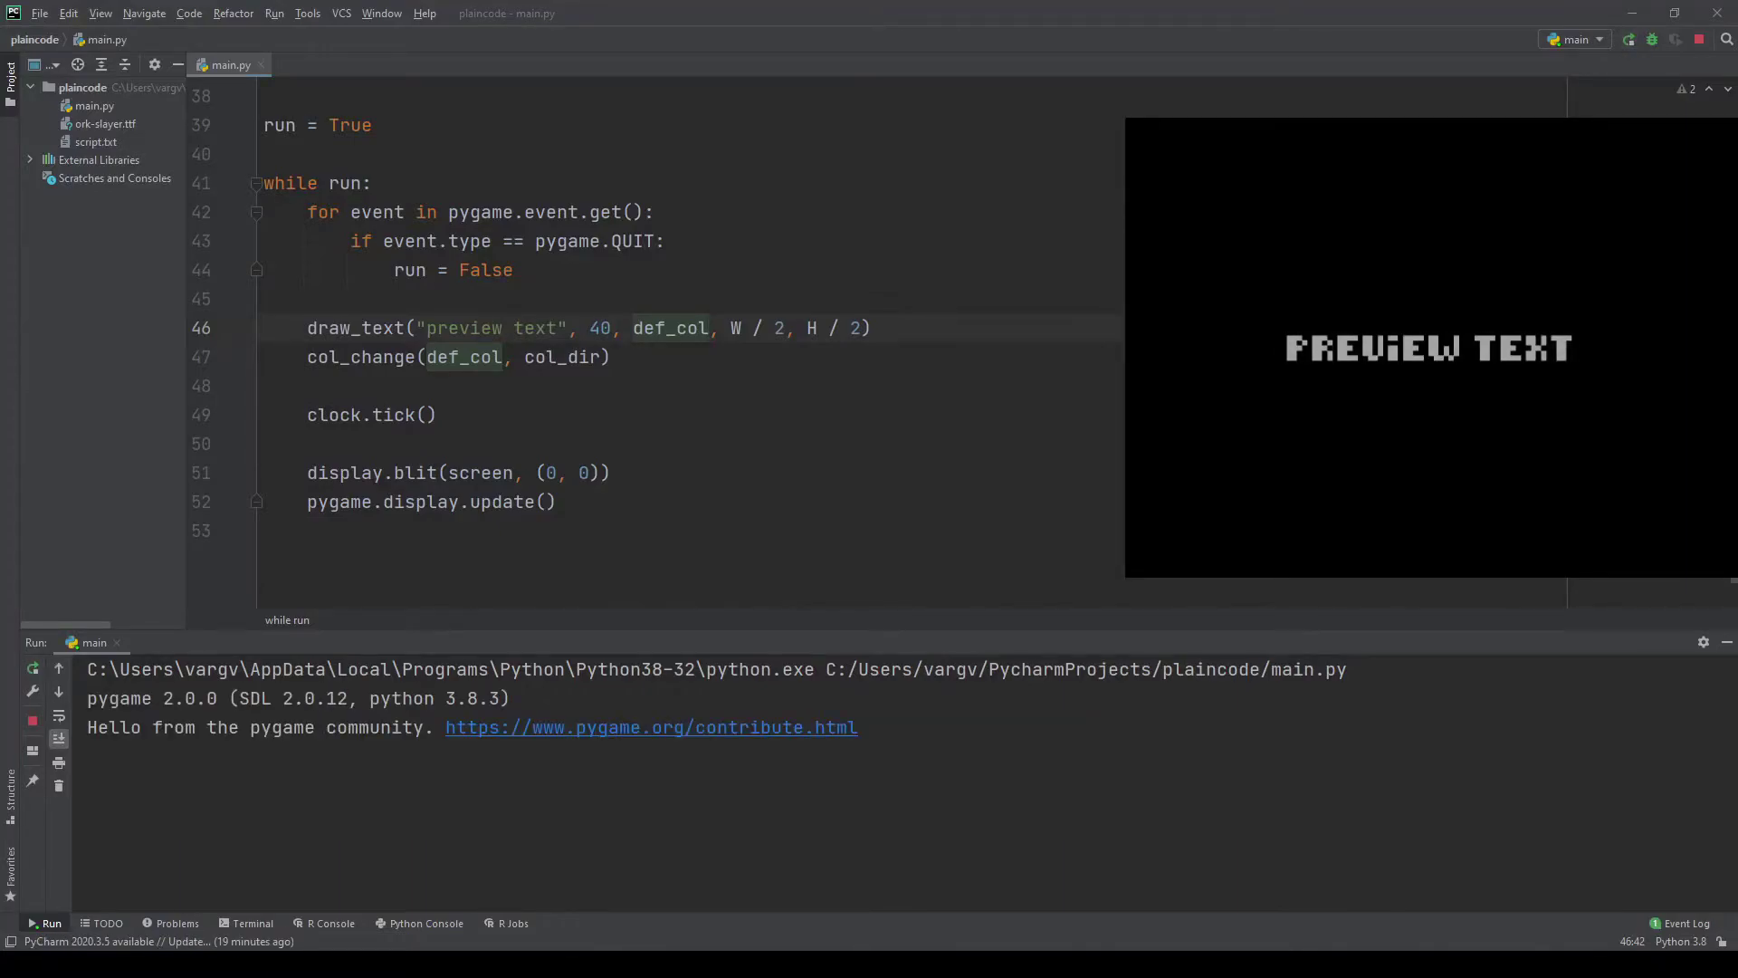
{"action": "key", "text": "alt+F4"}
{"action": "scroll", "coordinate": [910, 340], "scroll_direction": "up", "scroll_amount": 1}
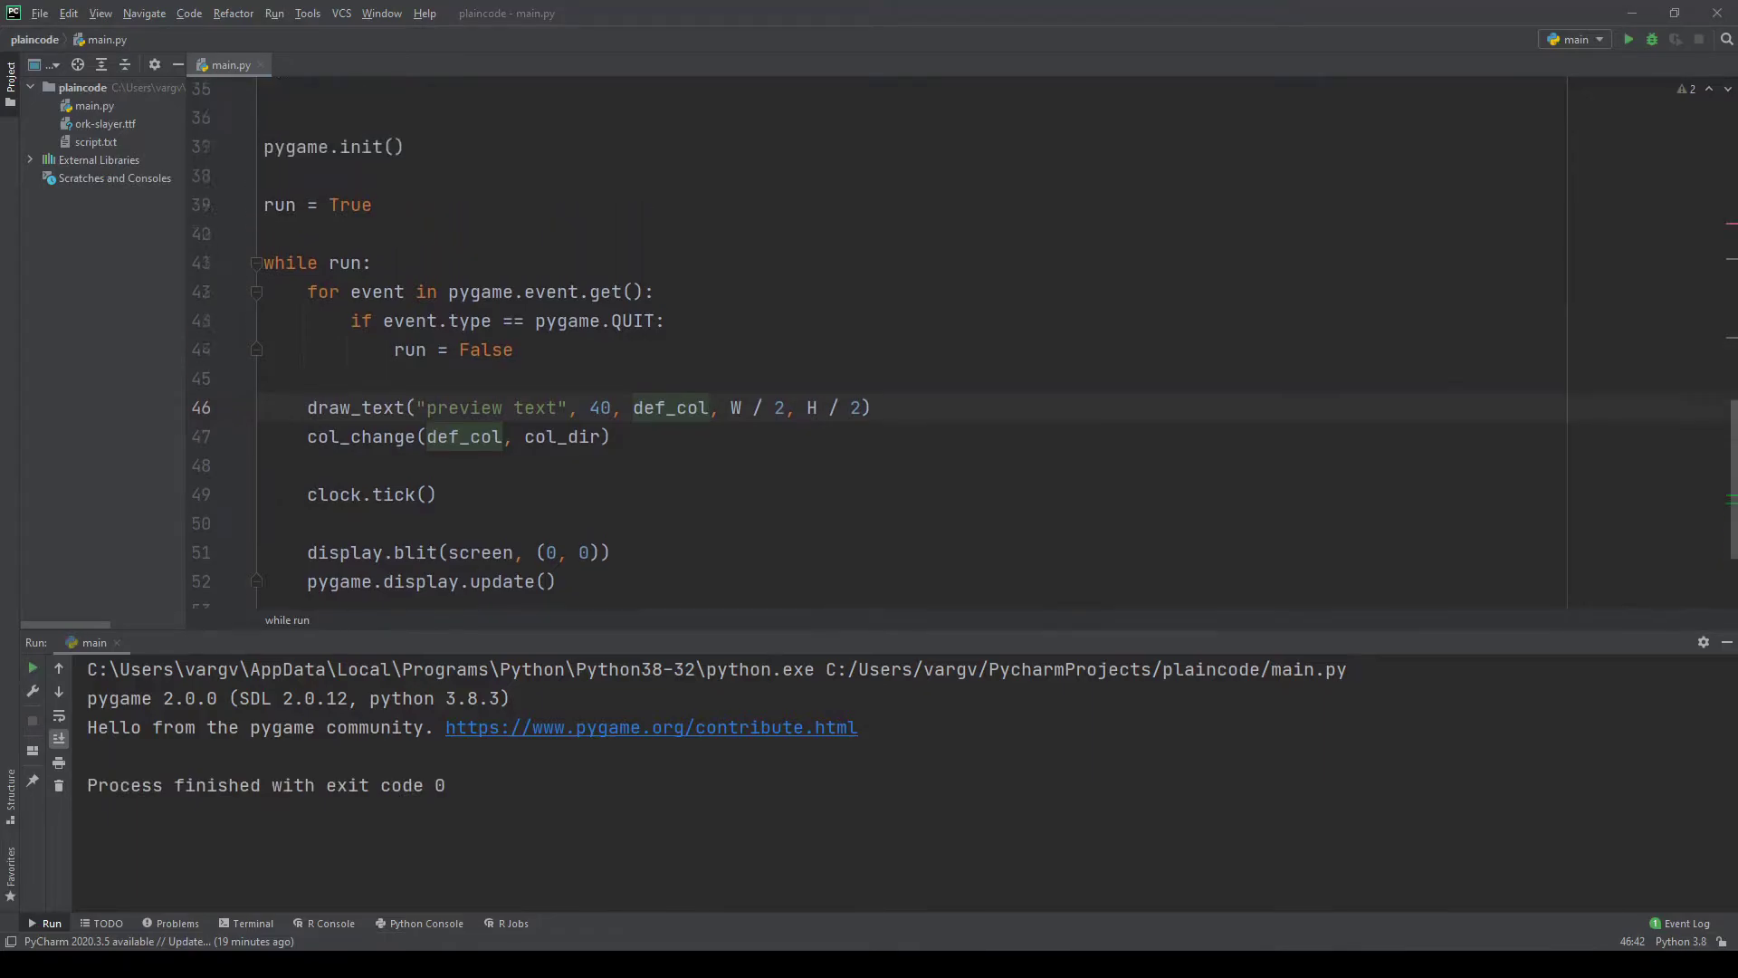
{"action": "scroll", "coordinate": [911, 339], "scroll_direction": "up", "scroll_amount": 6}
{"action": "scroll", "coordinate": [909, 339], "scroll_direction": "up", "scroll_amount": 5}
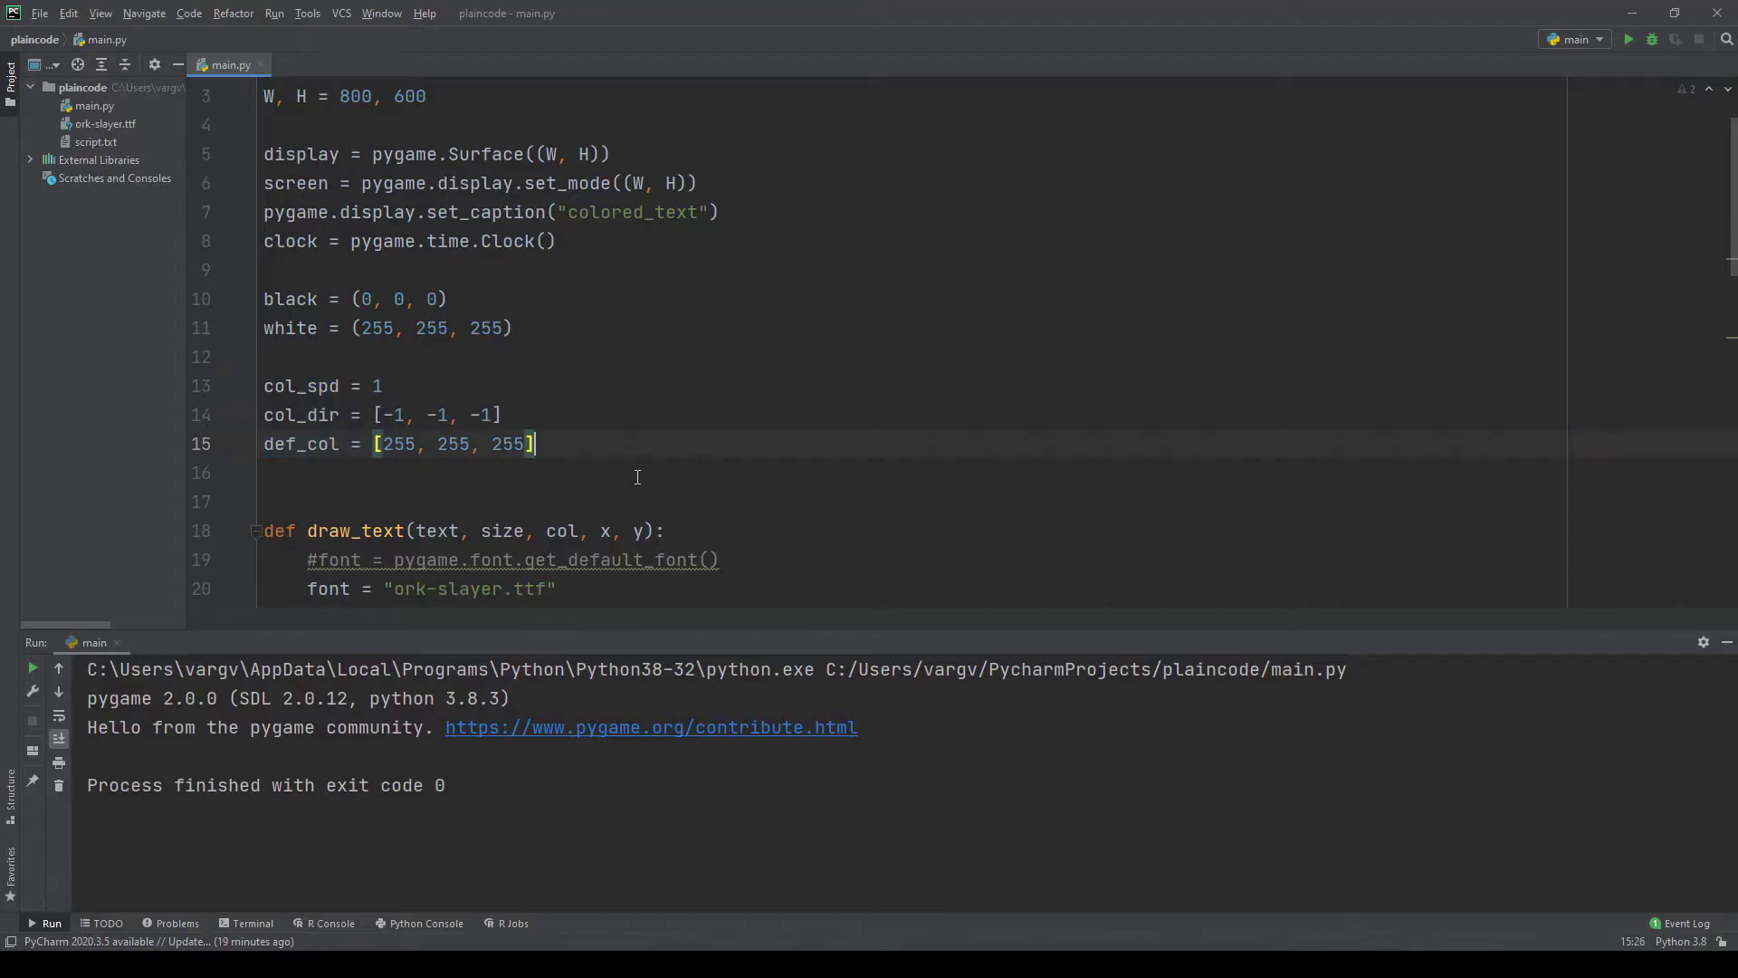
{"action": "key", "text": "shift+F10"}
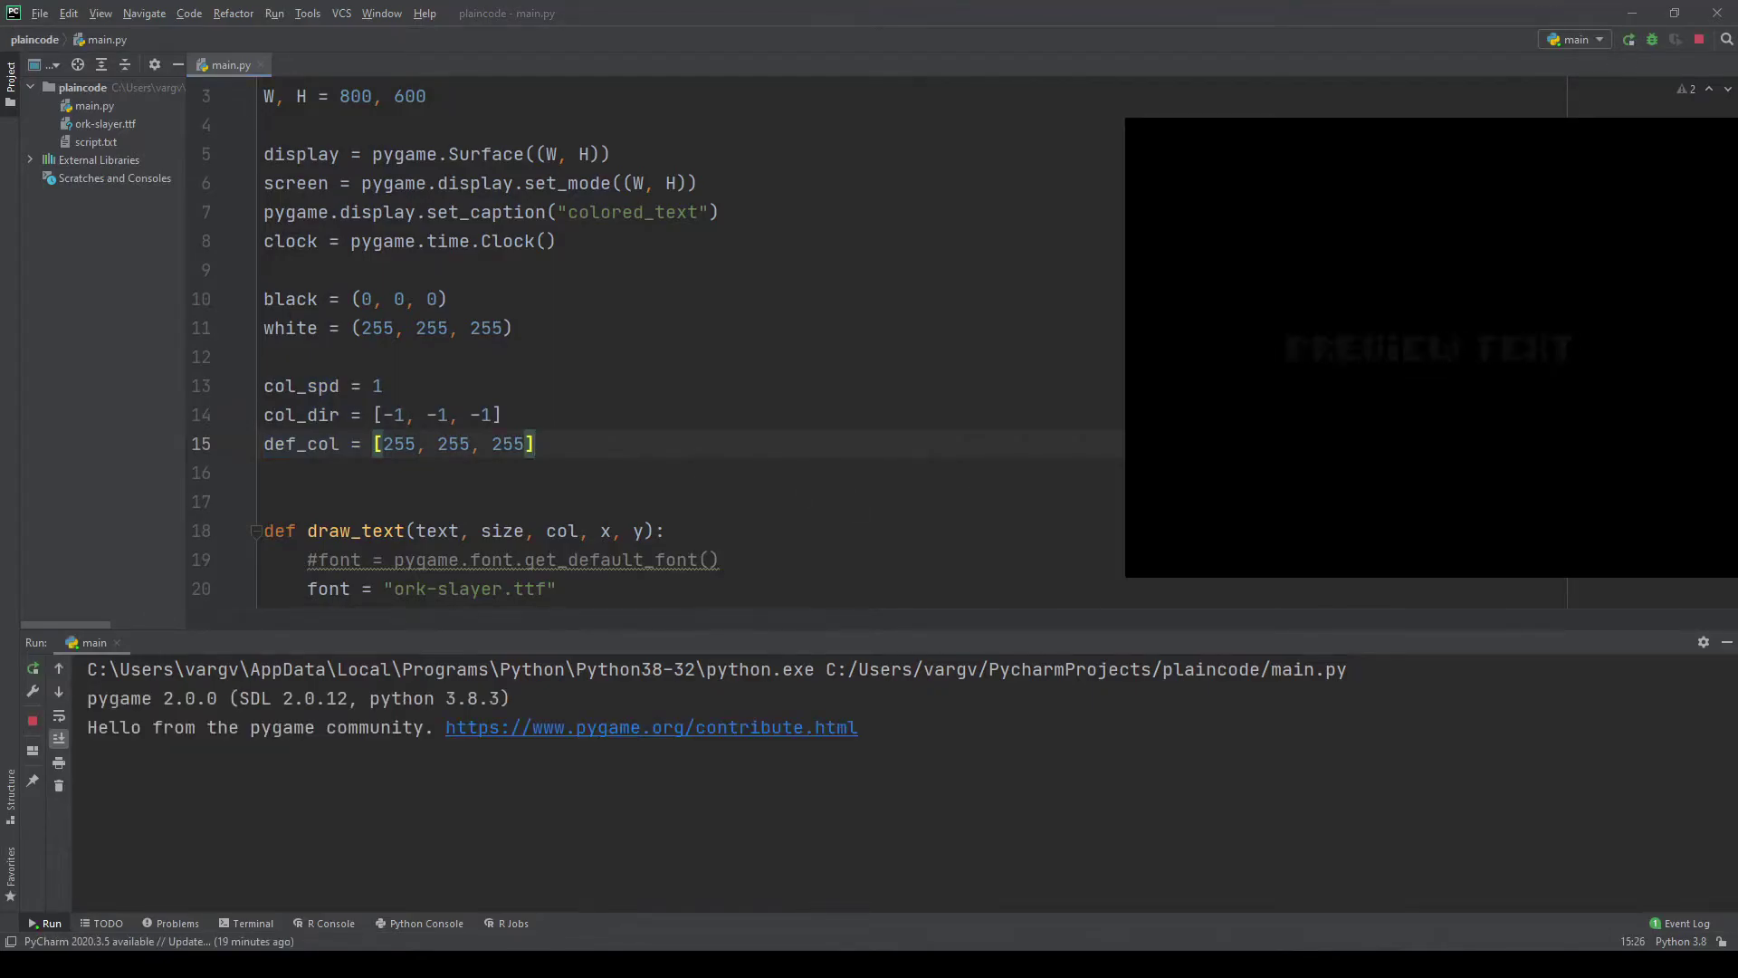
{"action": "left_click", "coordinate": [1698, 41]}
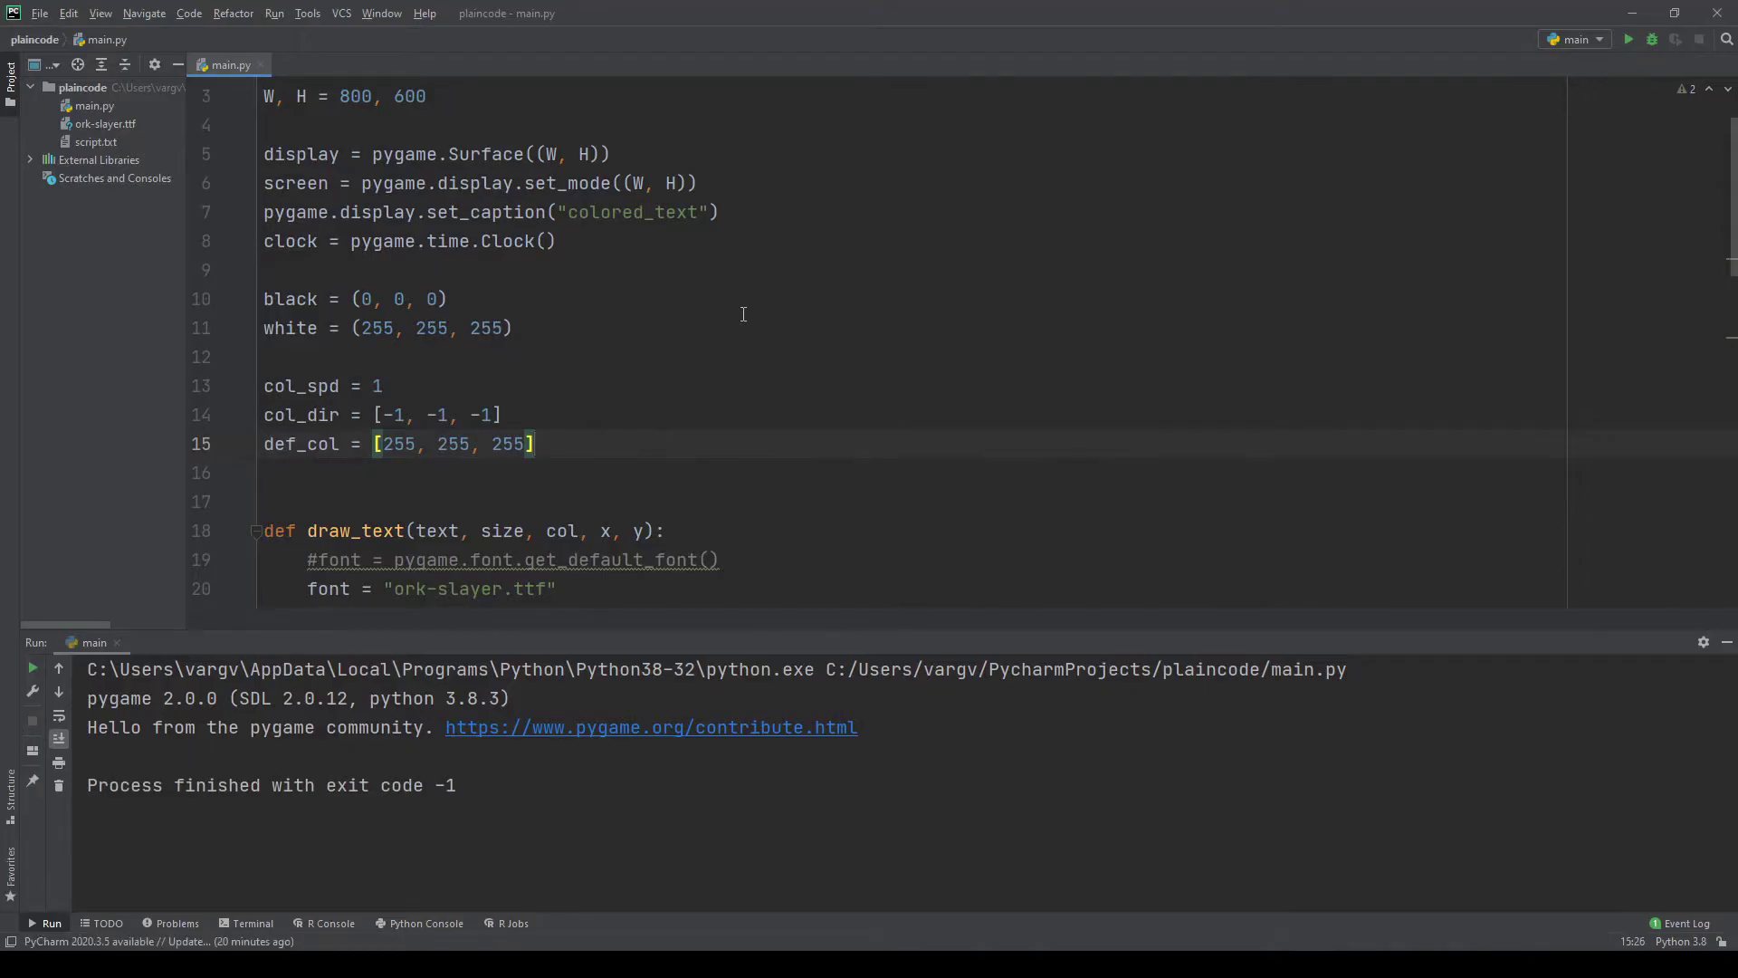
{"action": "scroll", "coordinate": [742, 314], "scroll_direction": "down", "scroll_amount": 3}
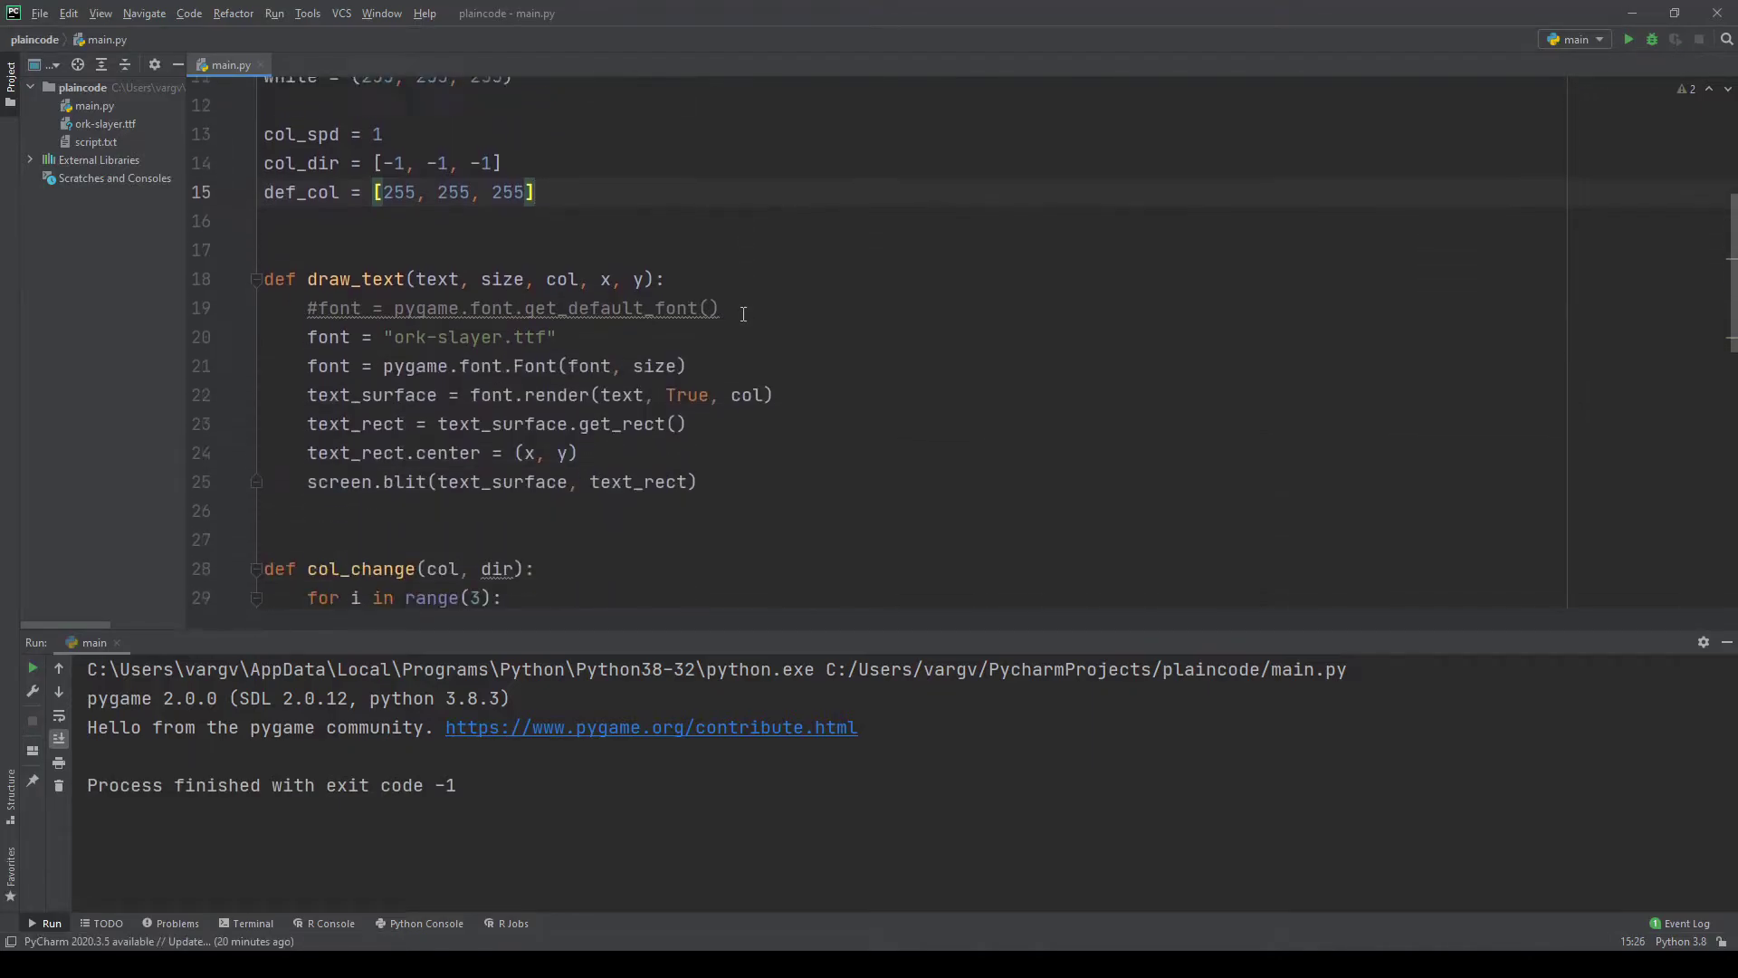
{"action": "scroll", "coordinate": [742, 313], "scroll_direction": "down", "scroll_amount": 4}
Replace the 255 and 0 limit values in col_change with maximum and minimum
{"action": "double_click", "coordinate": [510, 327]}
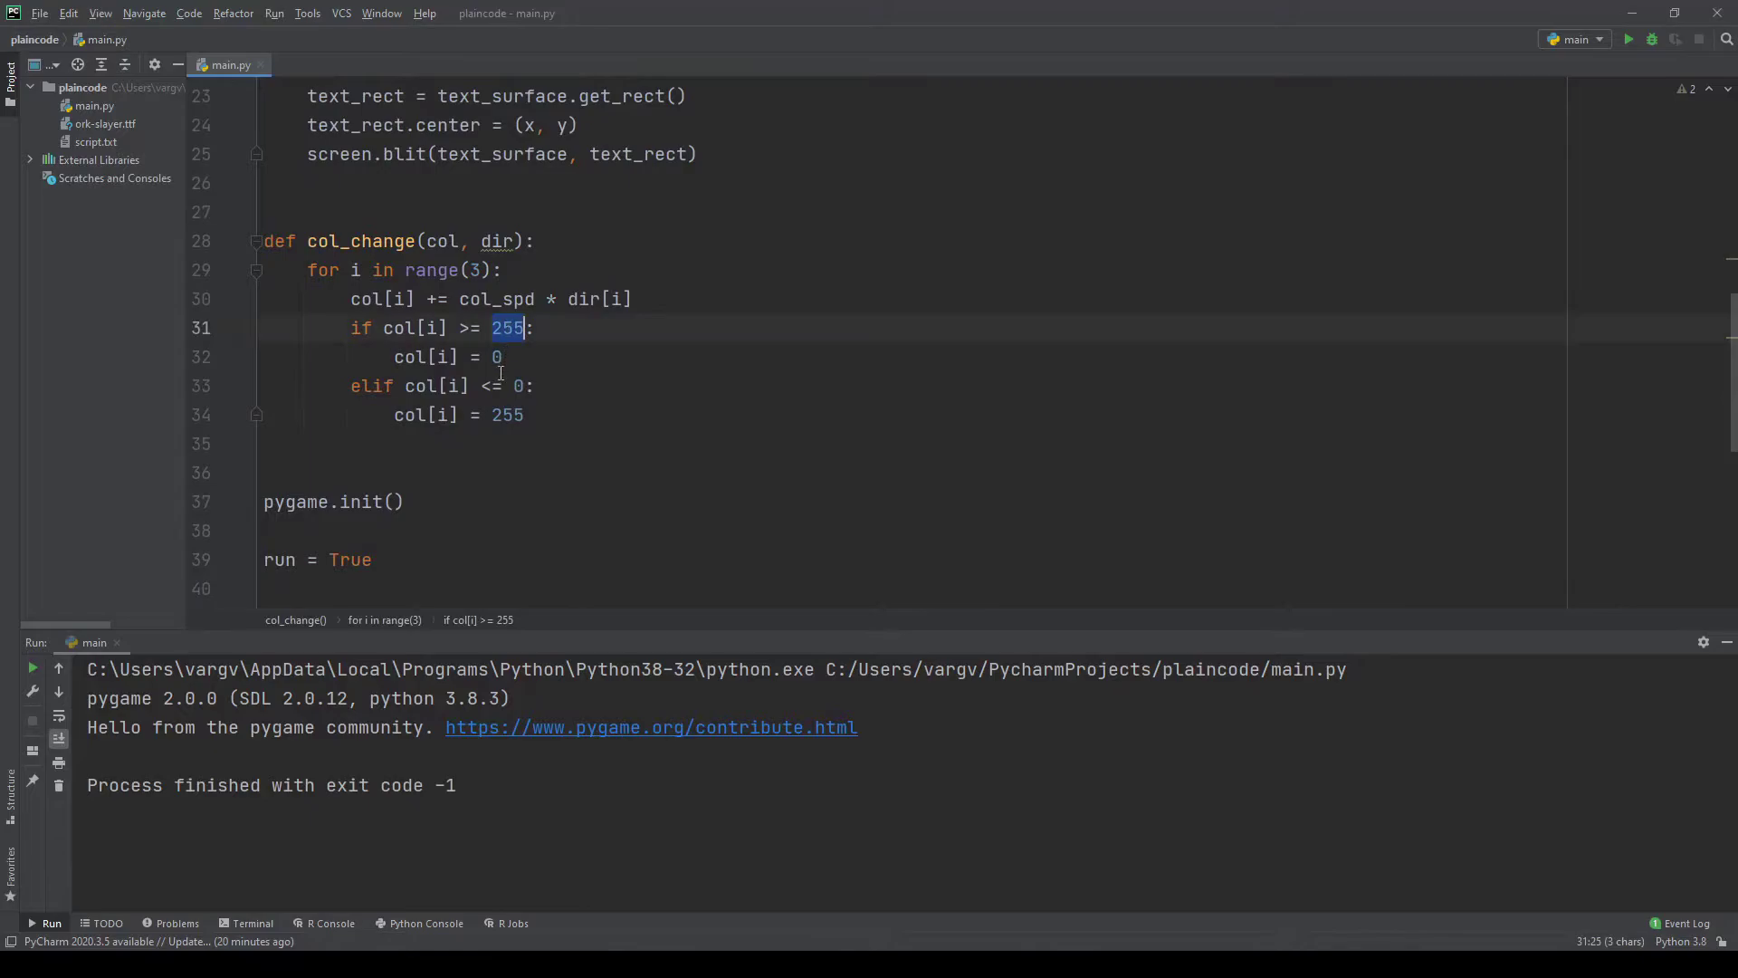
{"action": "type", "text": "maximum"}
{"action": "double_click", "coordinate": [509, 415]}
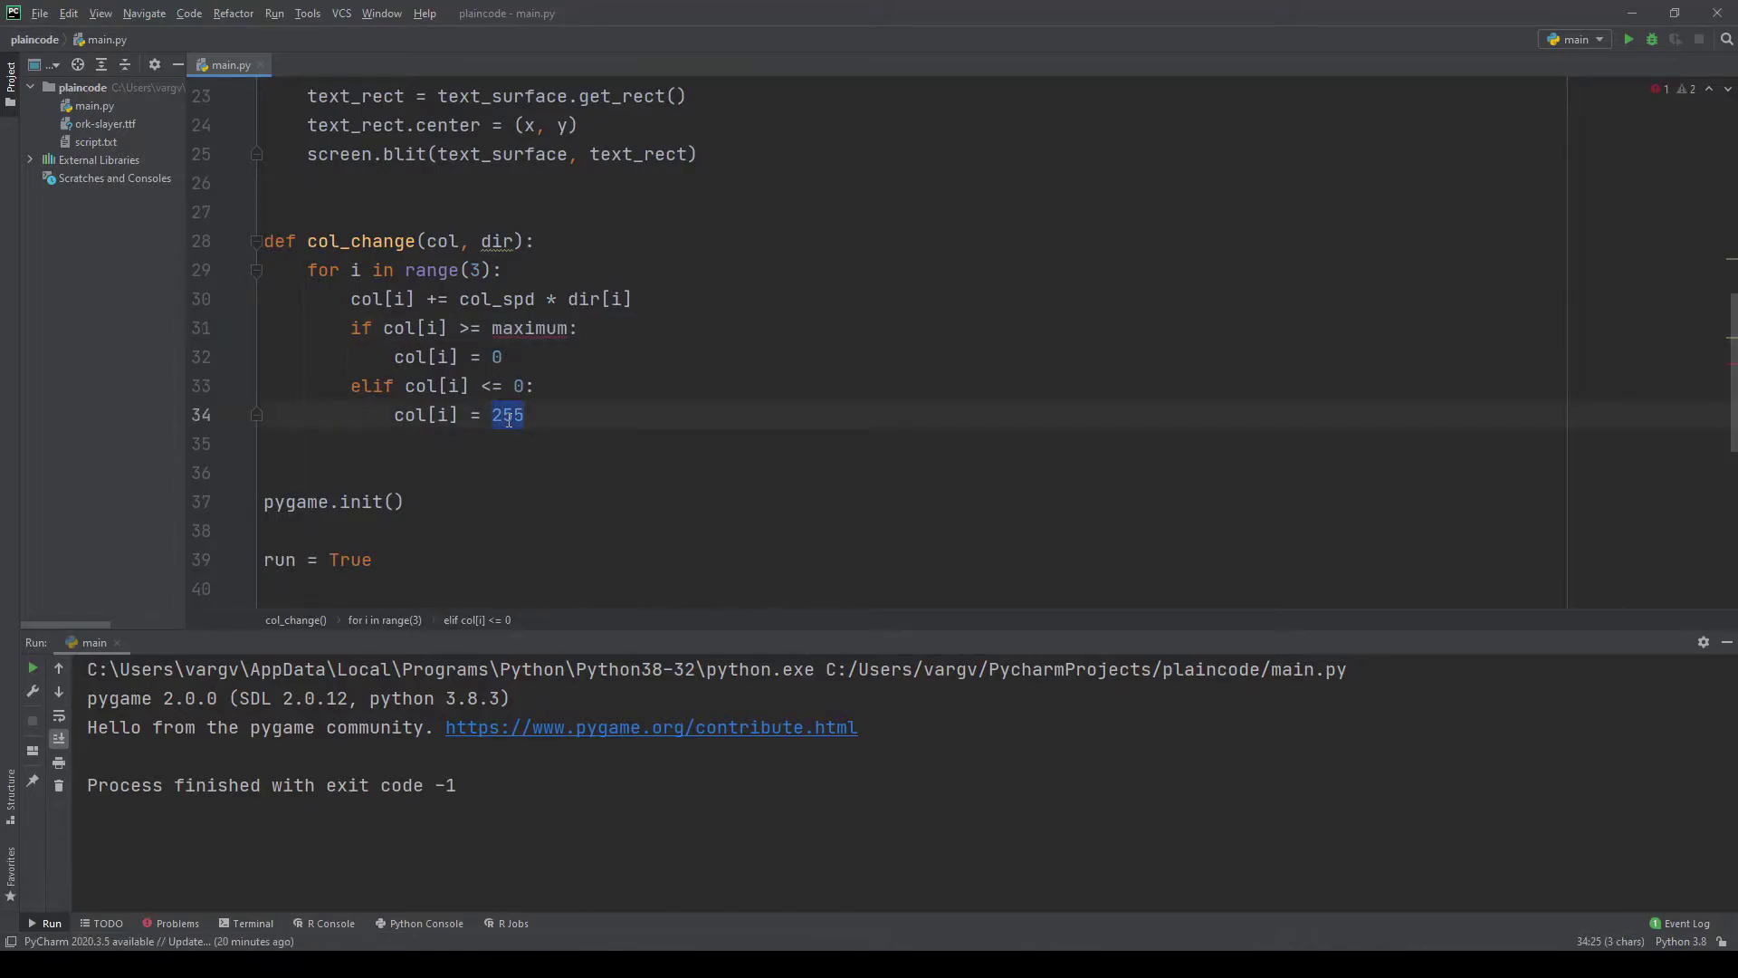
{"action": "type", "text": "maximum"}
{"action": "left_click", "coordinate": [493, 356]}
{"action": "double_click", "coordinate": [494, 356]}
{"action": "type", "text": "minimum"}
{"action": "double_click", "coordinate": [520, 387]}
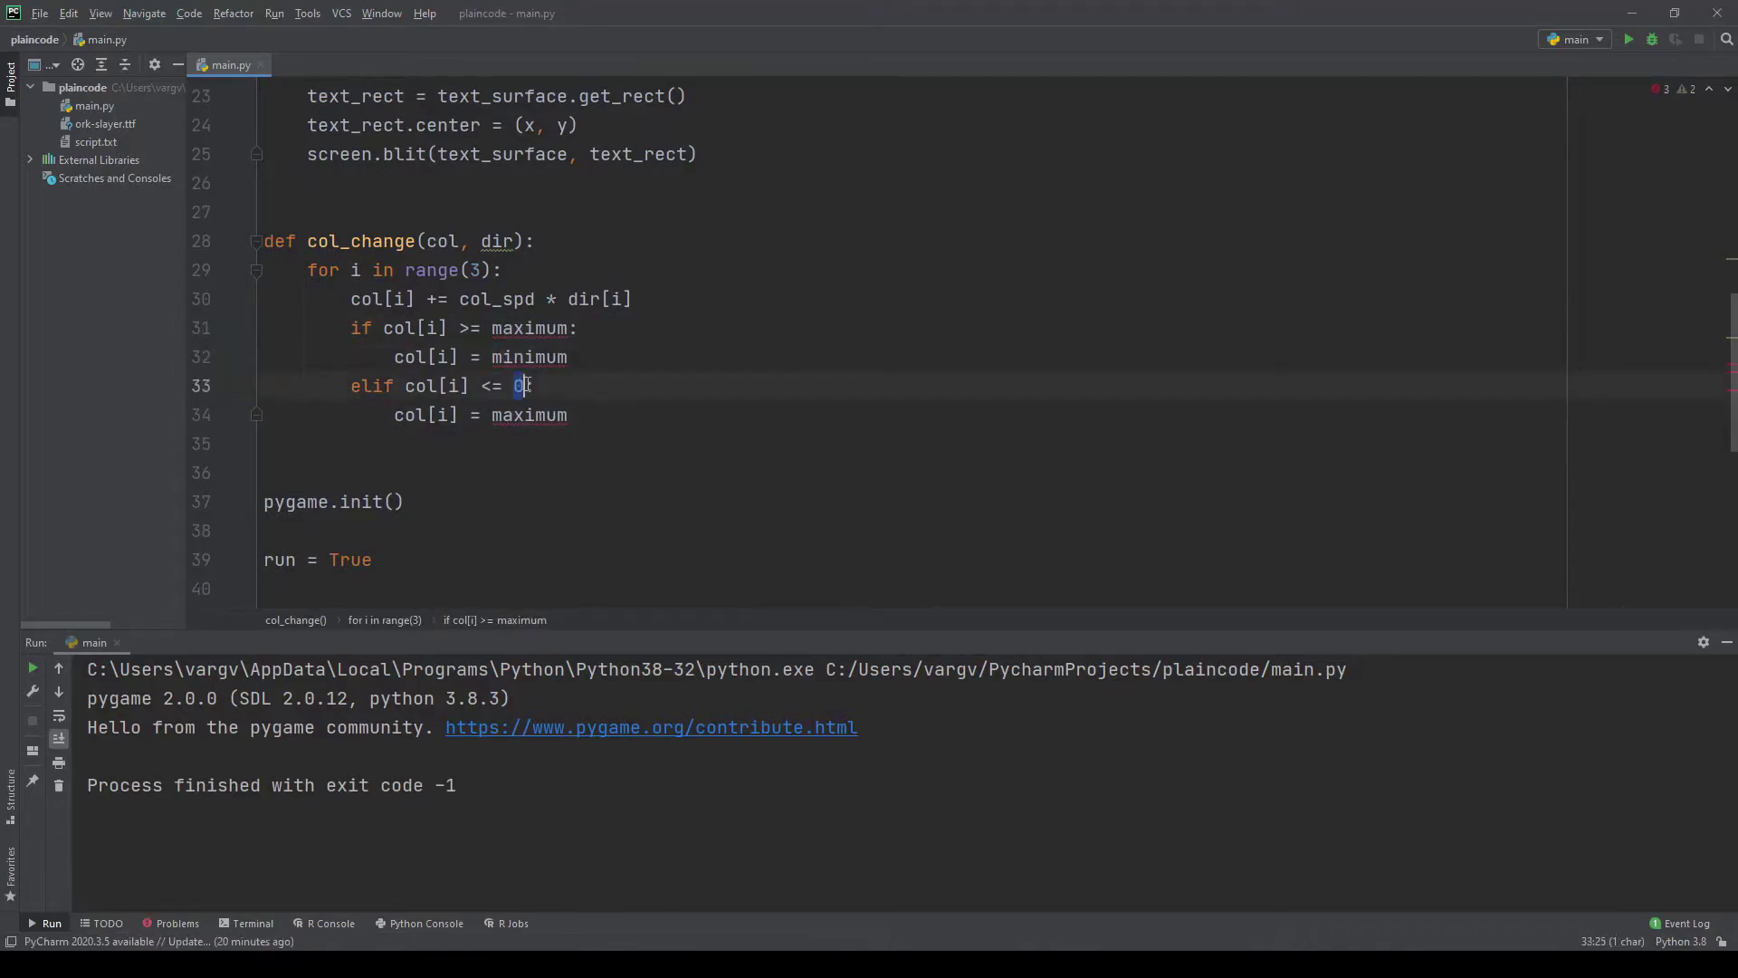
{"action": "type", "text": "minimum"}
{"action": "scroll", "coordinate": [622, 442], "scroll_direction": "up", "scroll_amount": 5}
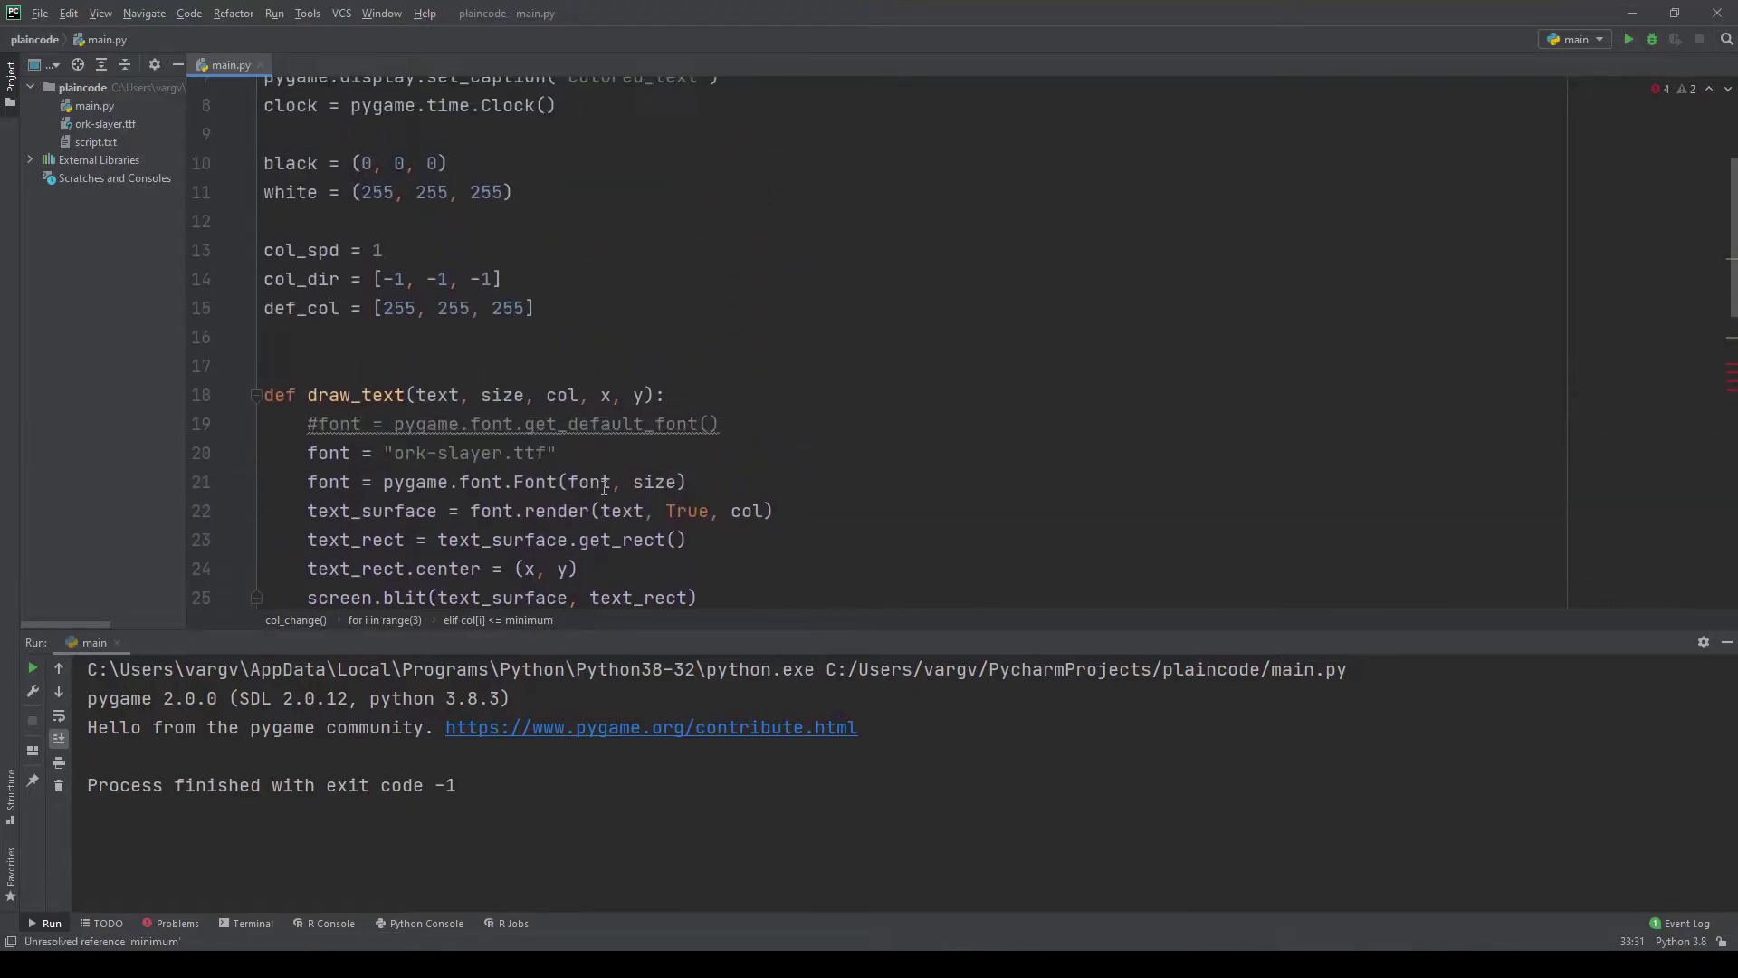
{"action": "scroll", "coordinate": [574, 497], "scroll_direction": "up", "scroll_amount": 2}
Define minimum = 100 and maximum = 200 after def_col, then run and stop a preview
{"action": "left_click", "coordinate": [573, 501]}
{"action": "key", "text": "Return"}
{"action": "key", "text": "Return"}
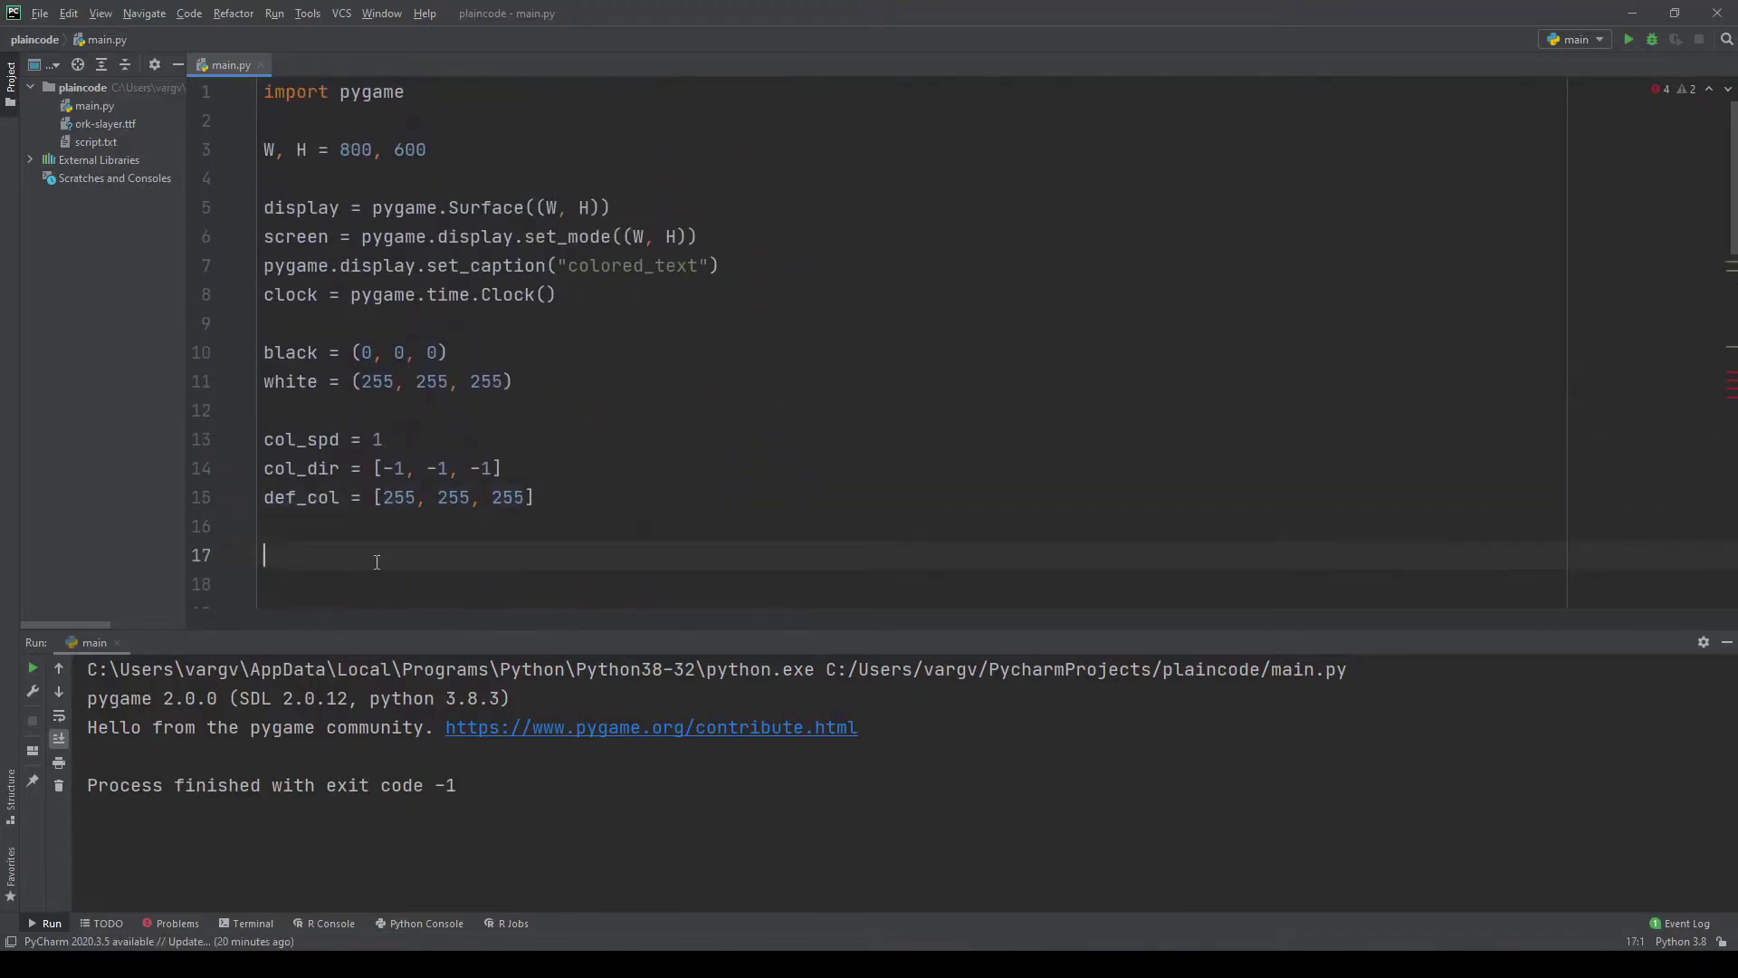
{"action": "type", "text": "minimum = 100"}
{"action": "key", "text": "Return"}
{"action": "type", "text": "maximum = 200"}
{"action": "scroll", "coordinate": [874, 480], "scroll_direction": "down", "scroll_amount": 2}
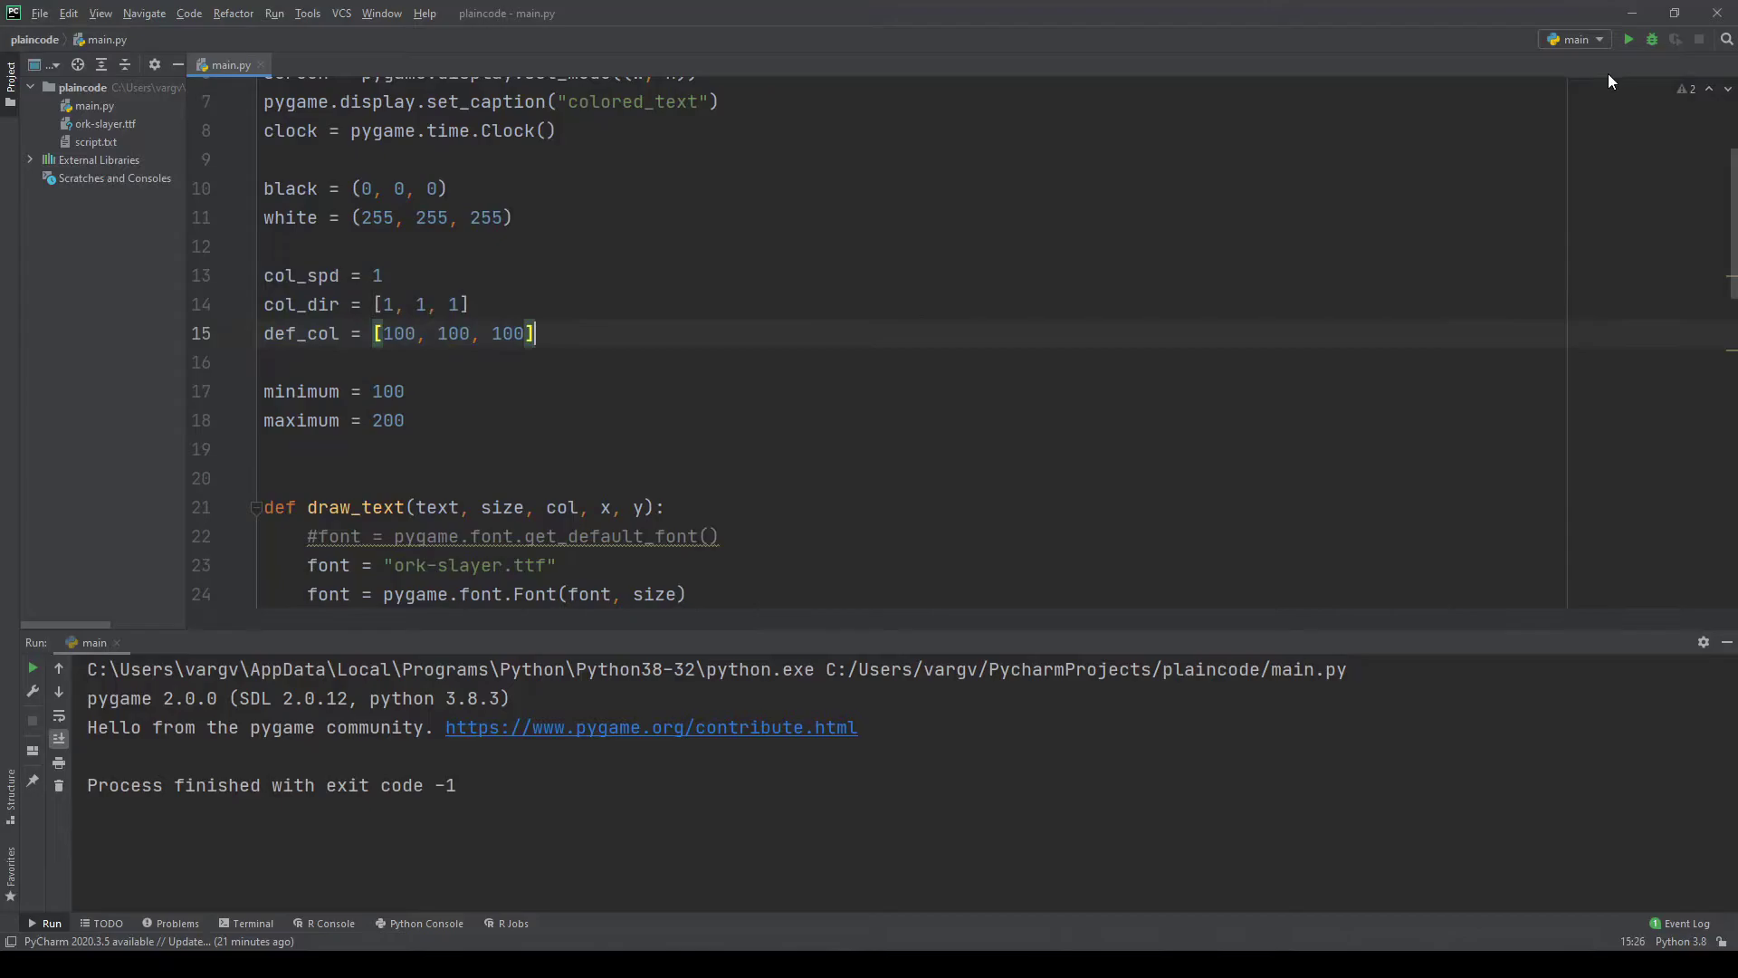
{"action": "left_click", "coordinate": [1629, 40]}
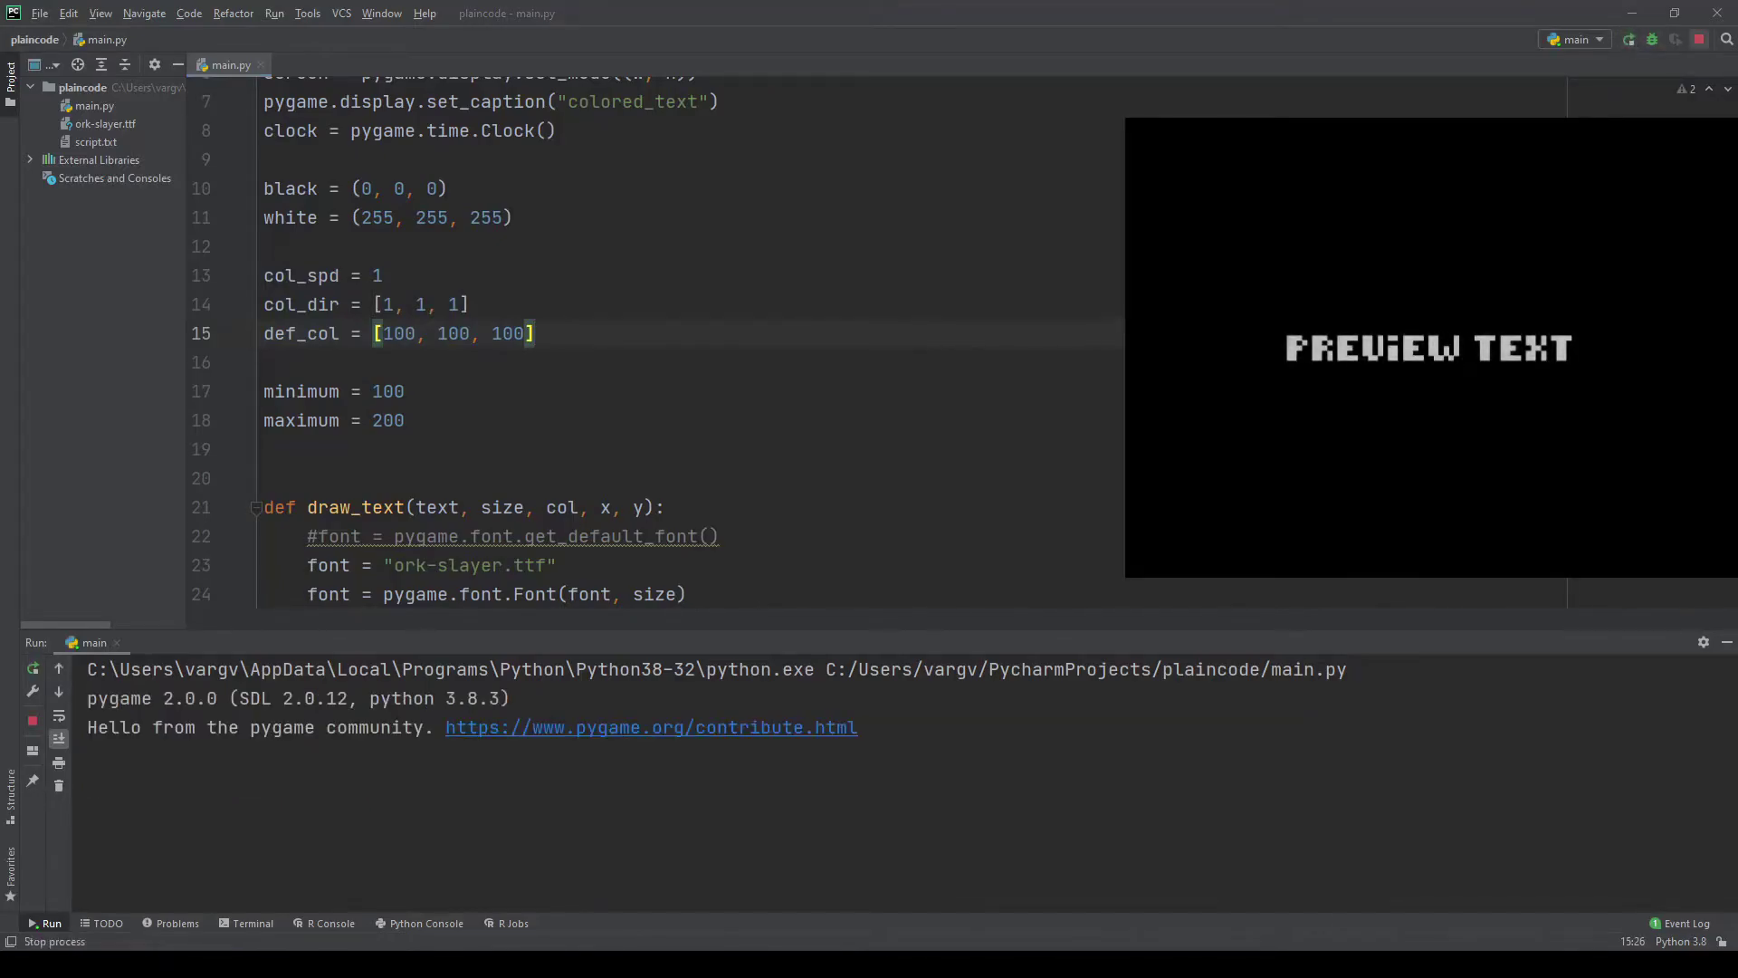
{"action": "left_click", "coordinate": [1699, 39]}
{"action": "scroll", "coordinate": [869, 340], "scroll_direction": "up", "scroll_amount": 2}
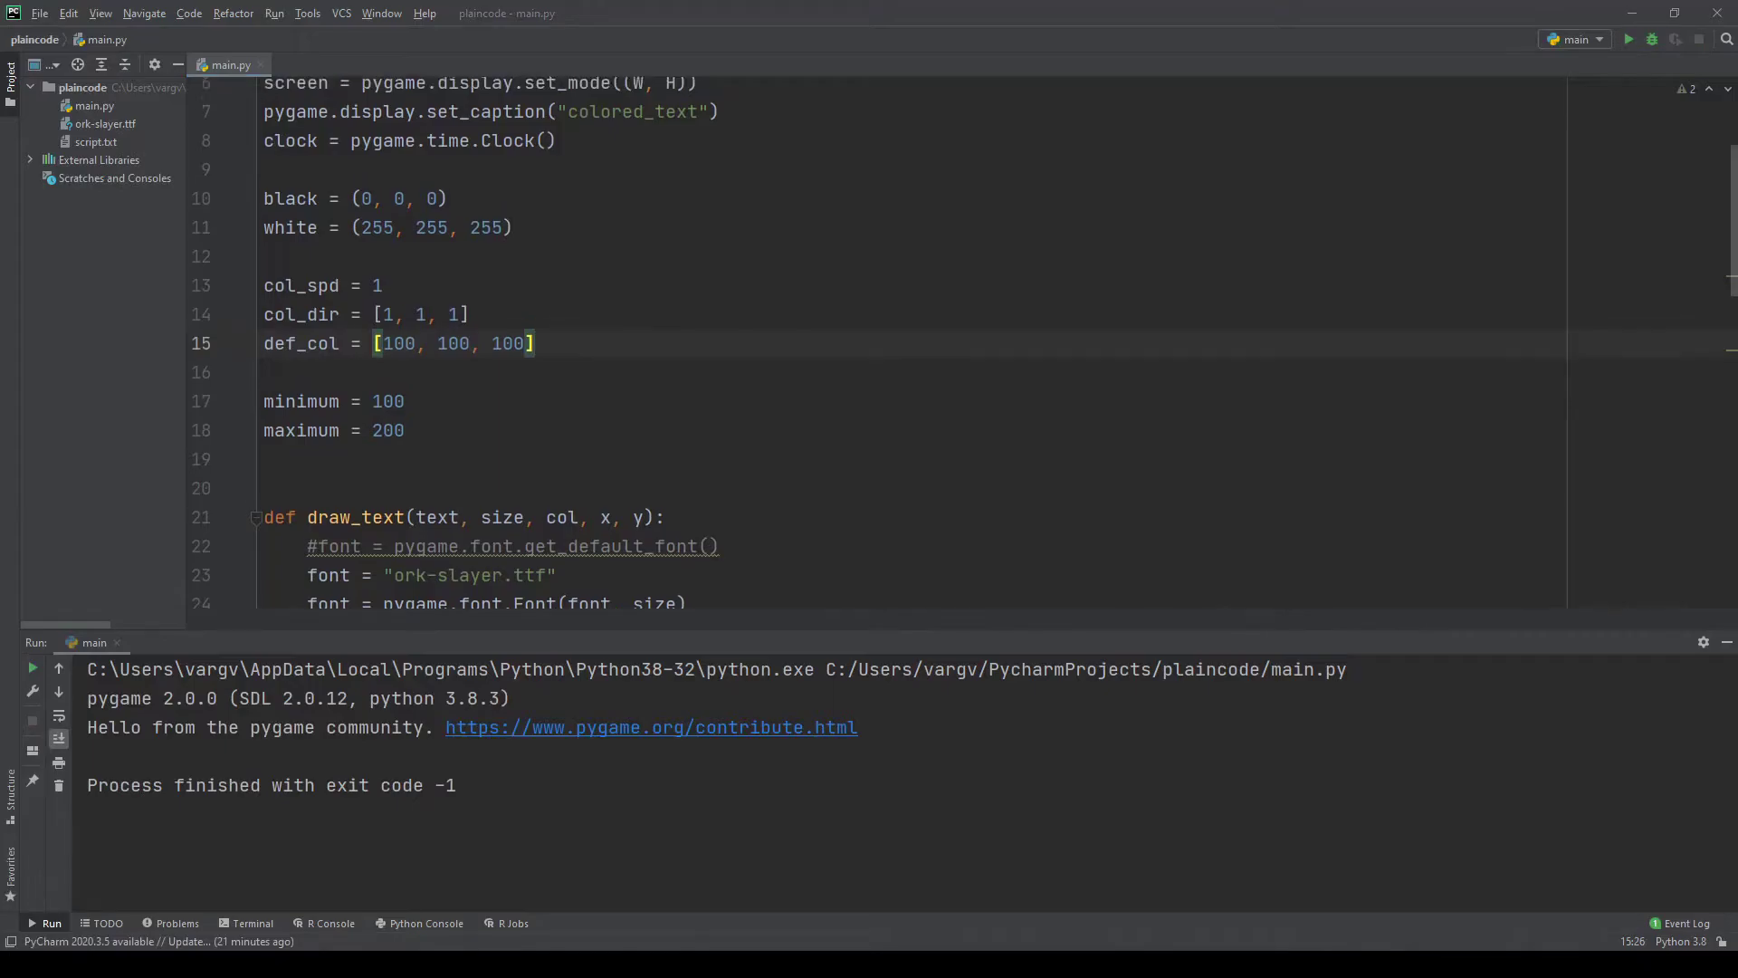
{"action": "scroll", "coordinate": [870, 340], "scroll_direction": "down", "scroll_amount": 2}
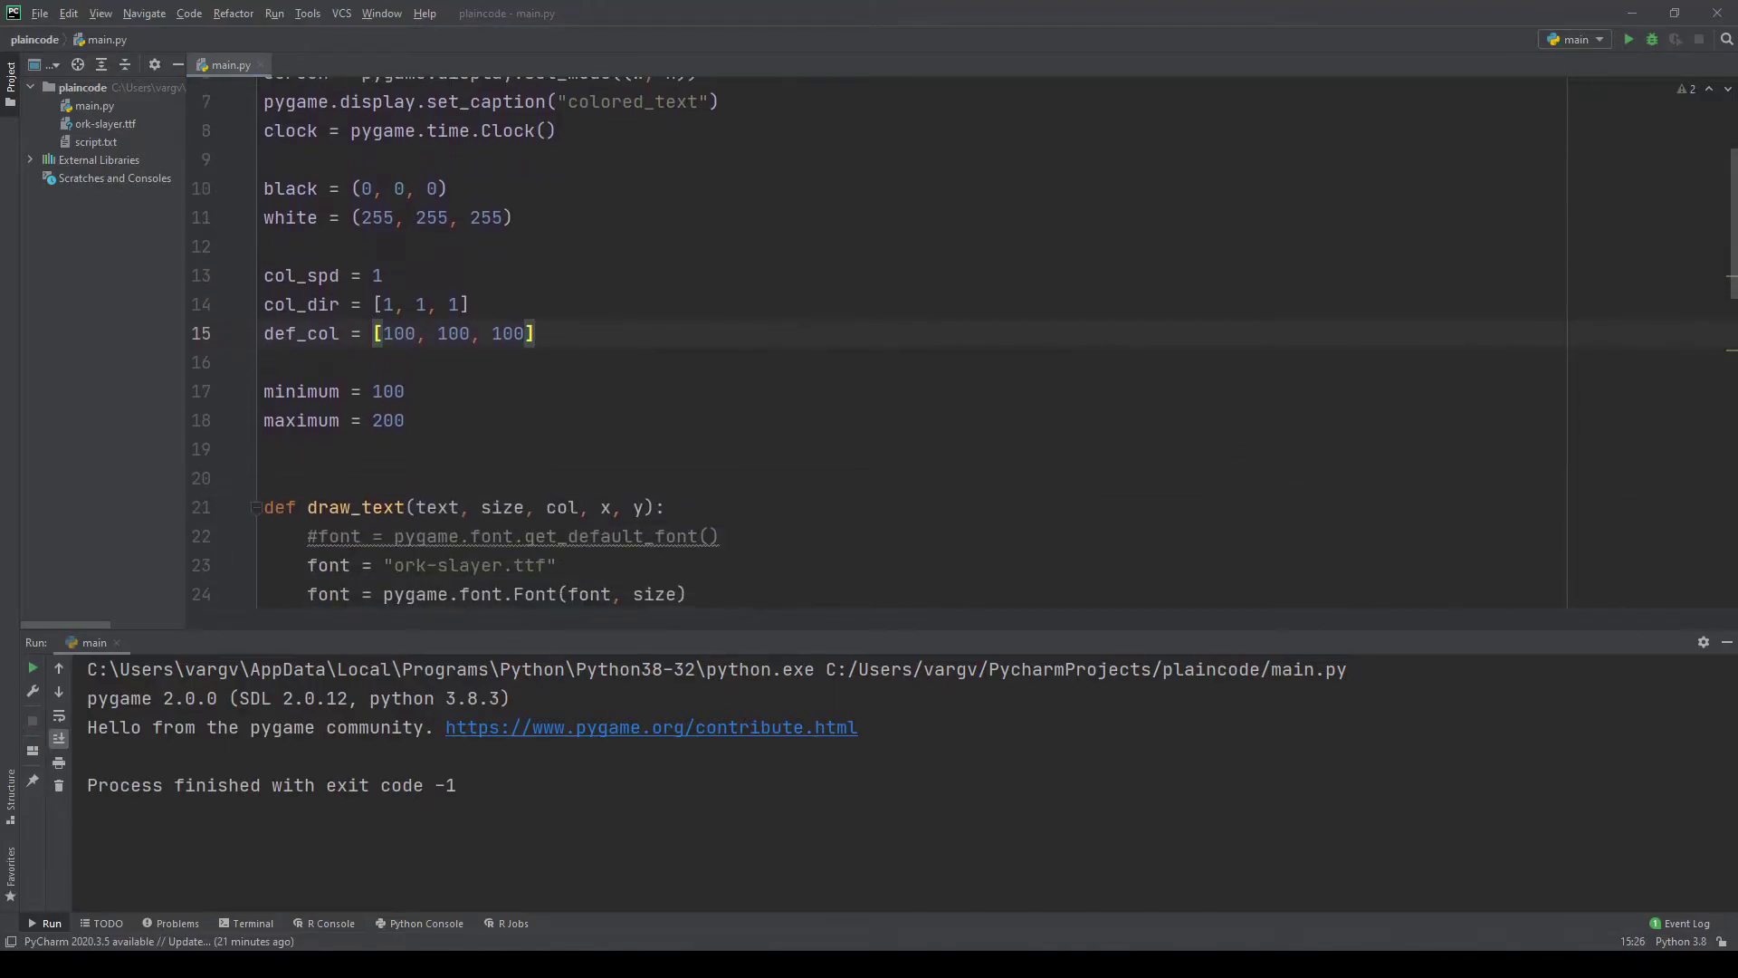
{"action": "scroll", "coordinate": [869, 340], "scroll_direction": "down", "scroll_amount": 3}
{"action": "scroll", "coordinate": [869, 340], "scroll_direction": "down", "scroll_amount": 2}
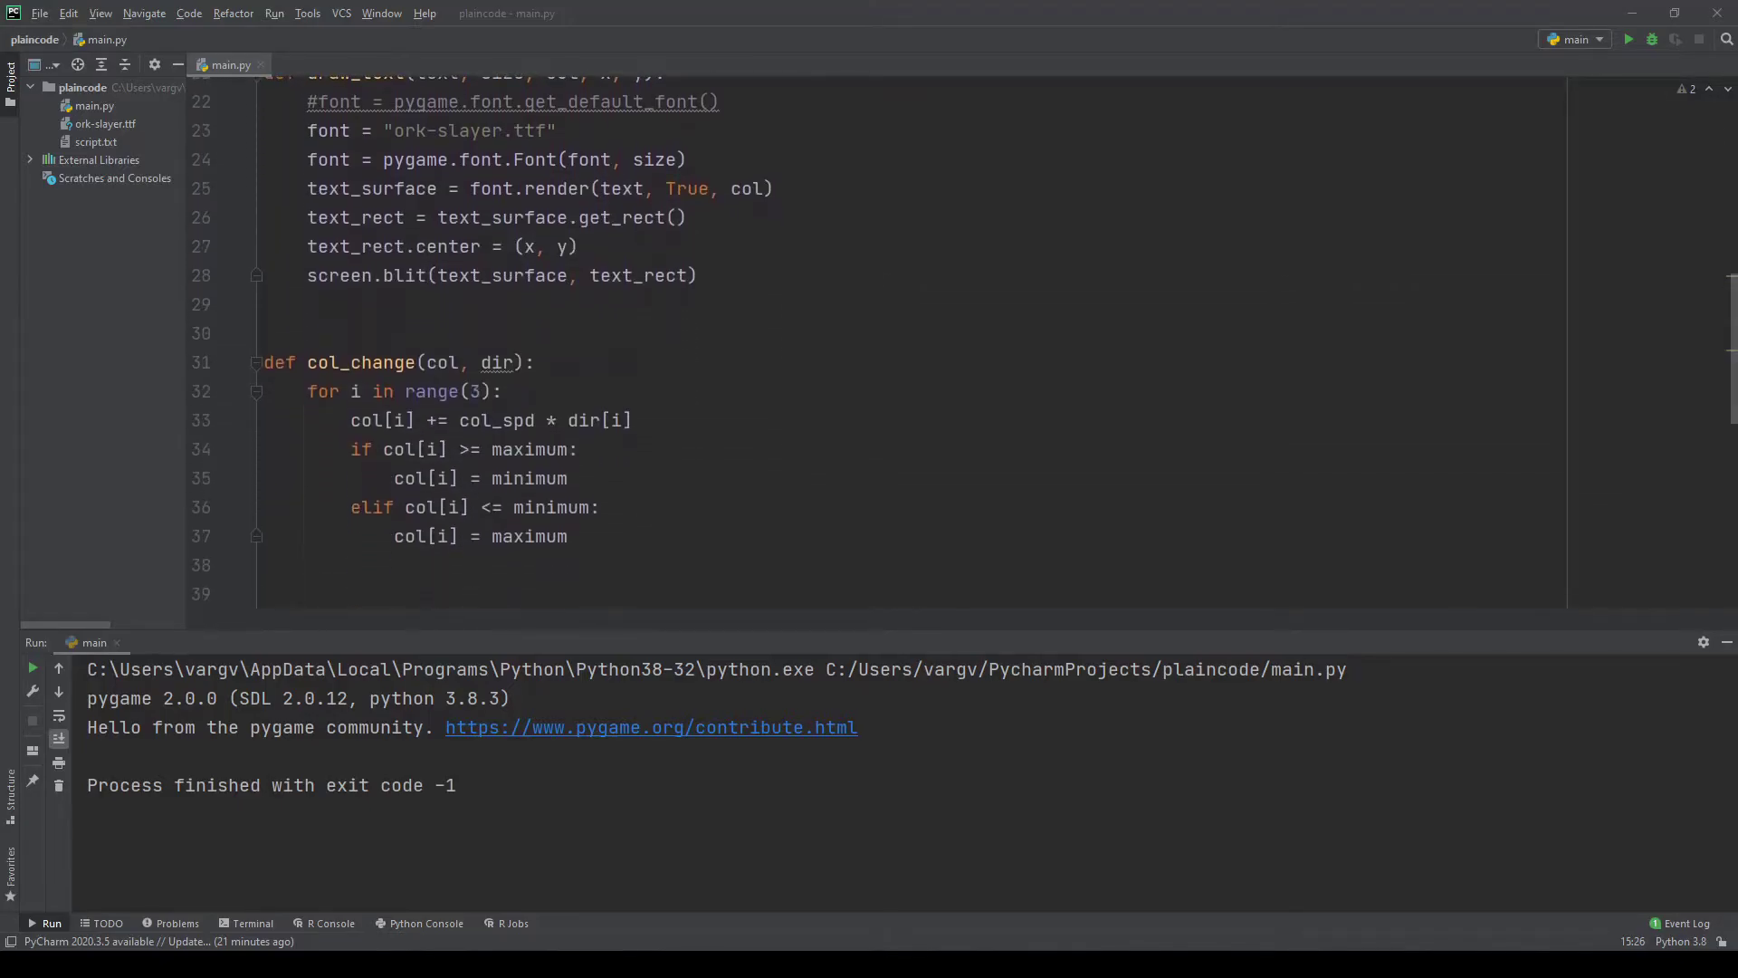
Swap the old limit checks for a dir[i] *= -1 flip when col[i] hits maximum or minimum
{"action": "left_click_drag", "start_coordinate": [585, 558], "coordinate": [175, 365]}
{"action": "type", "text": "def col_change(col, dir):     for i in range(3):         col[i] += col_spd * dir[i]         if col[i] >= maximum or col[i] <= minimum:             dir[i] *= -1"}
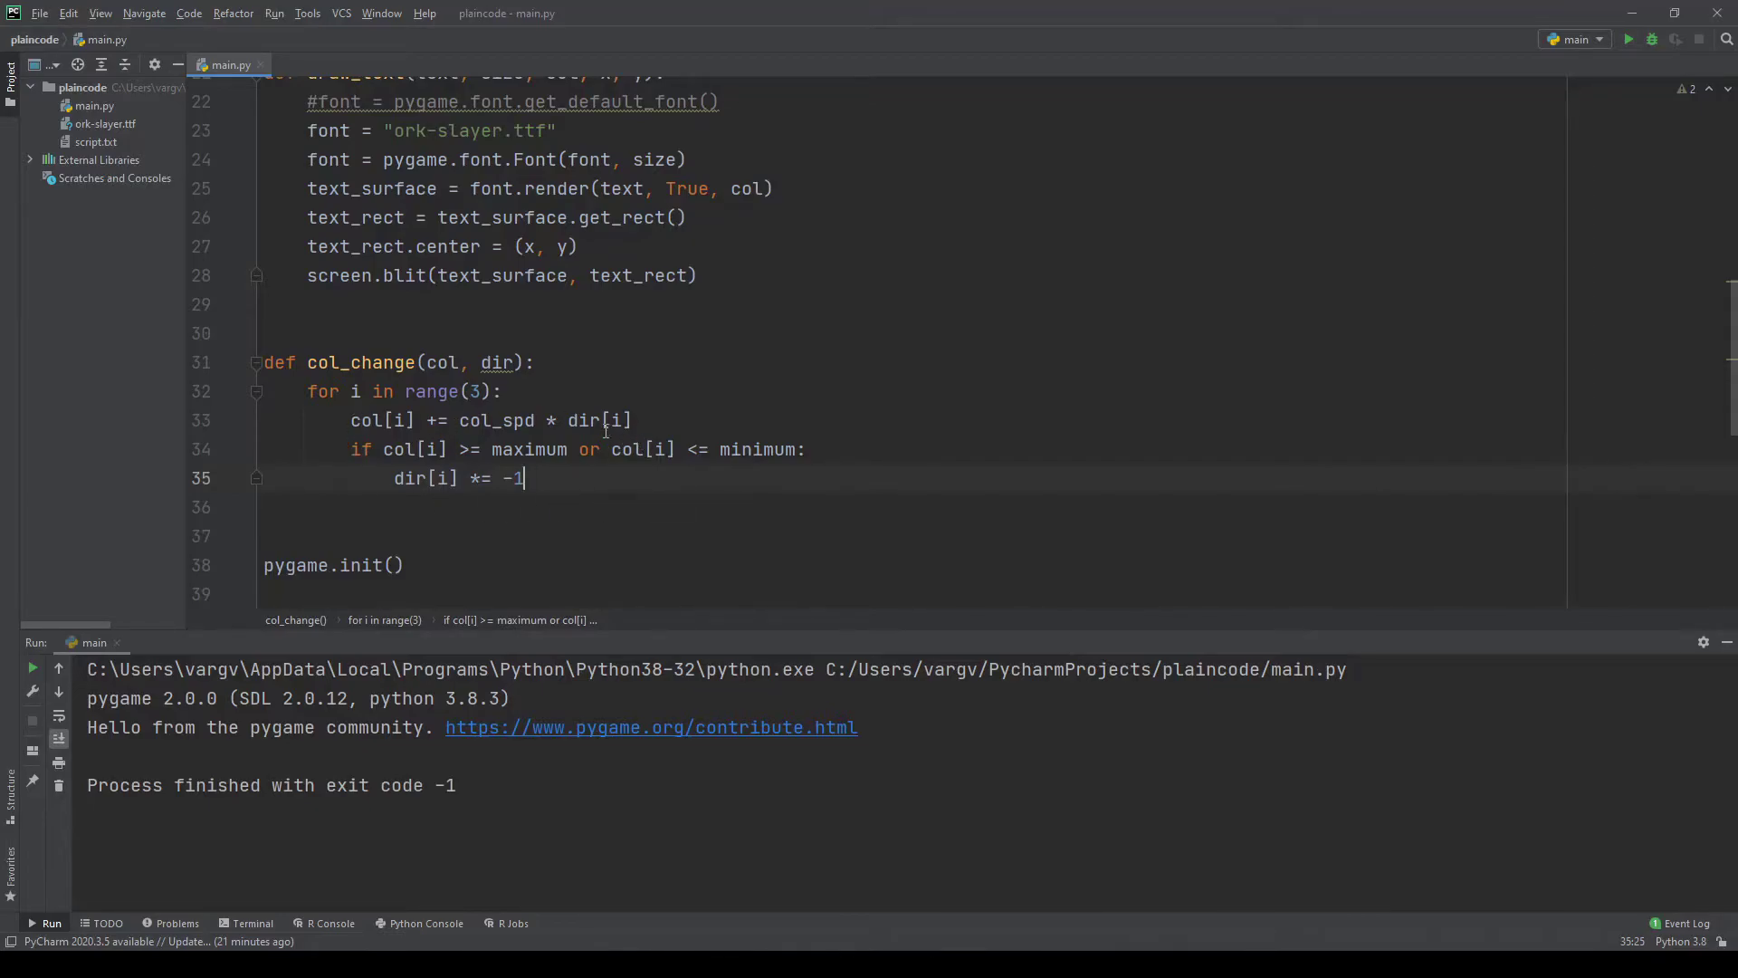
{"action": "left_click_drag", "start_coordinate": [352, 450], "coordinate": [861, 457]}
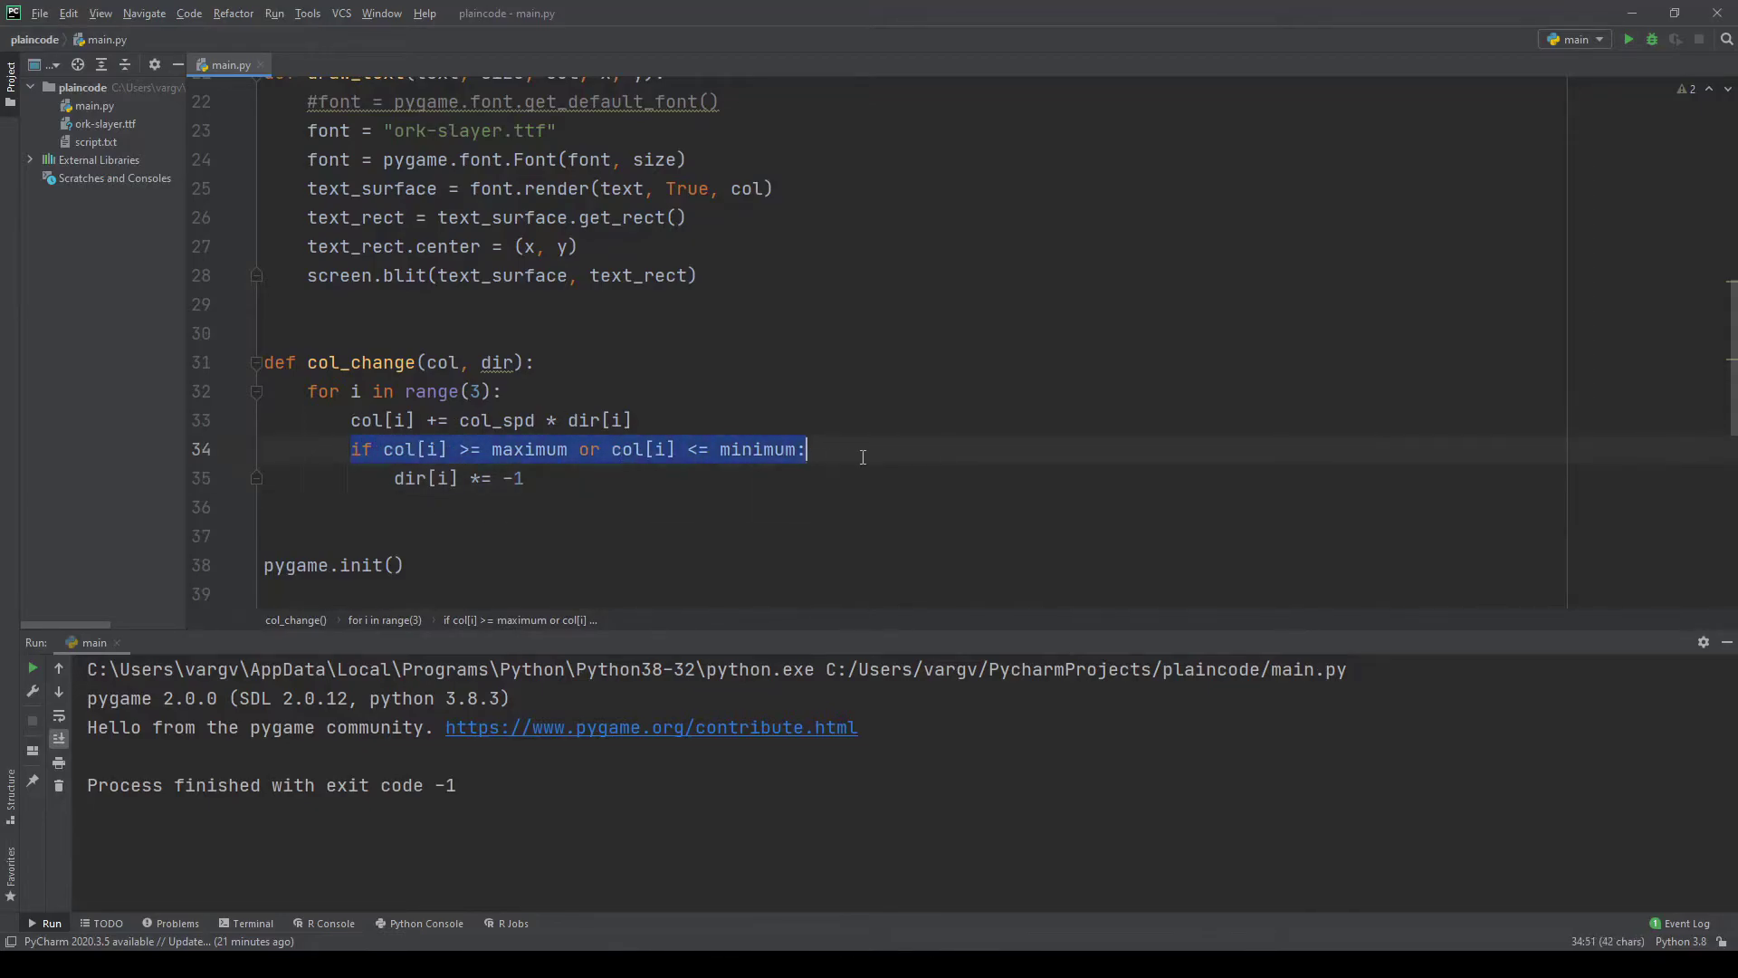
{"action": "left_click_drag", "start_coordinate": [394, 478], "coordinate": [547, 479]}
{"action": "left_click", "coordinate": [546, 480]}
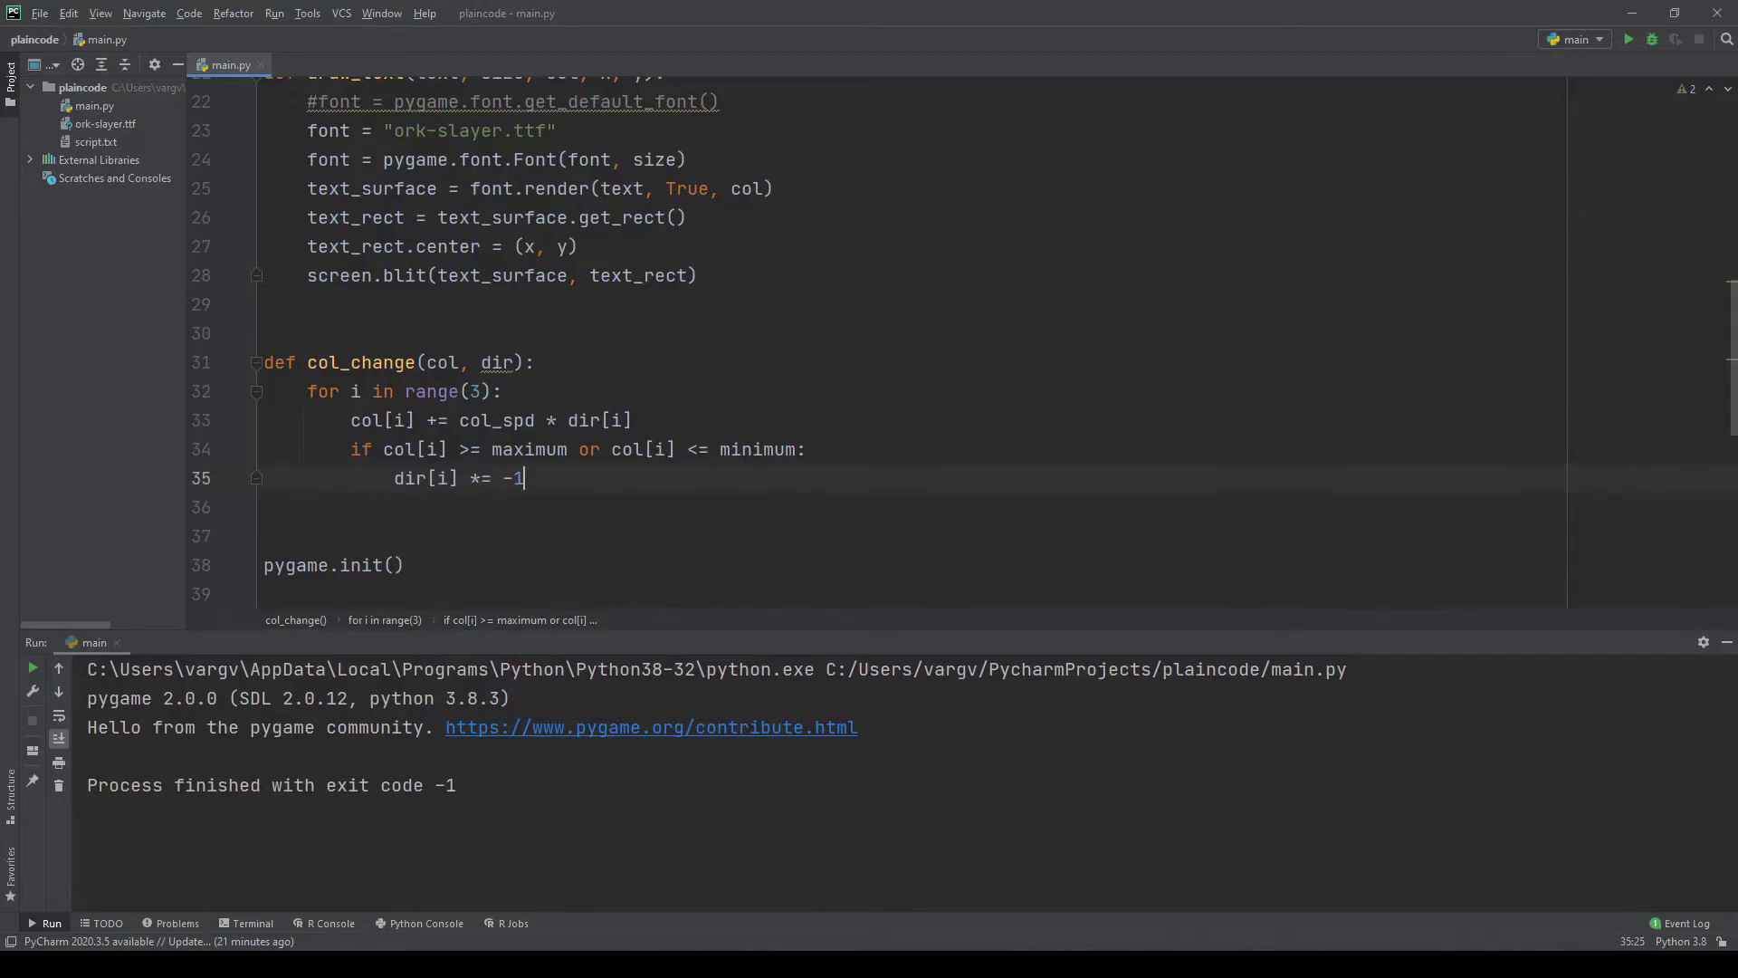
{"action": "scroll", "coordinate": [421, 409], "scroll_direction": "up", "scroll_amount": 2}
{"action": "scroll", "coordinate": [422, 409], "scroll_direction": "up", "scroll_amount": 1}
{"action": "scroll", "coordinate": [421, 409], "scroll_direction": "up", "scroll_amount": 3}
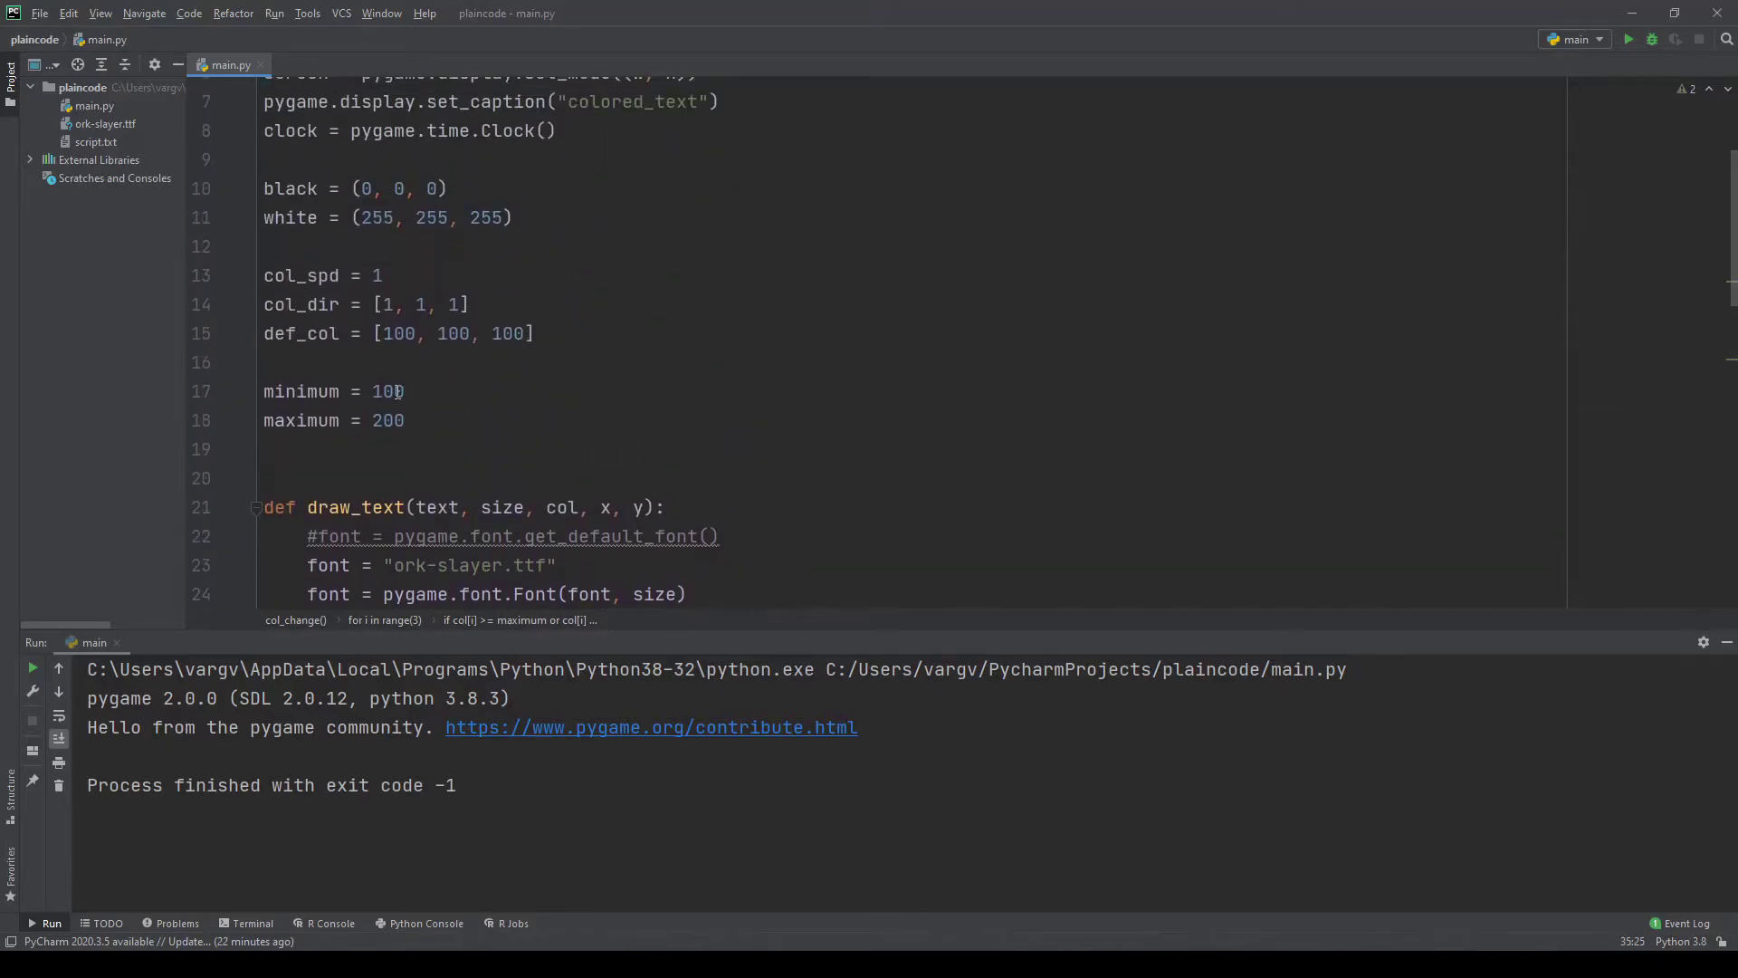
Set minimum to 0 and maximum to 255, test-run the colours, and add a blank line after col_spd
{"action": "double_click", "coordinate": [398, 392]}
{"action": "type", "text": "0"}
{"action": "double_click", "coordinate": [395, 420]}
{"action": "type", "text": "25"}
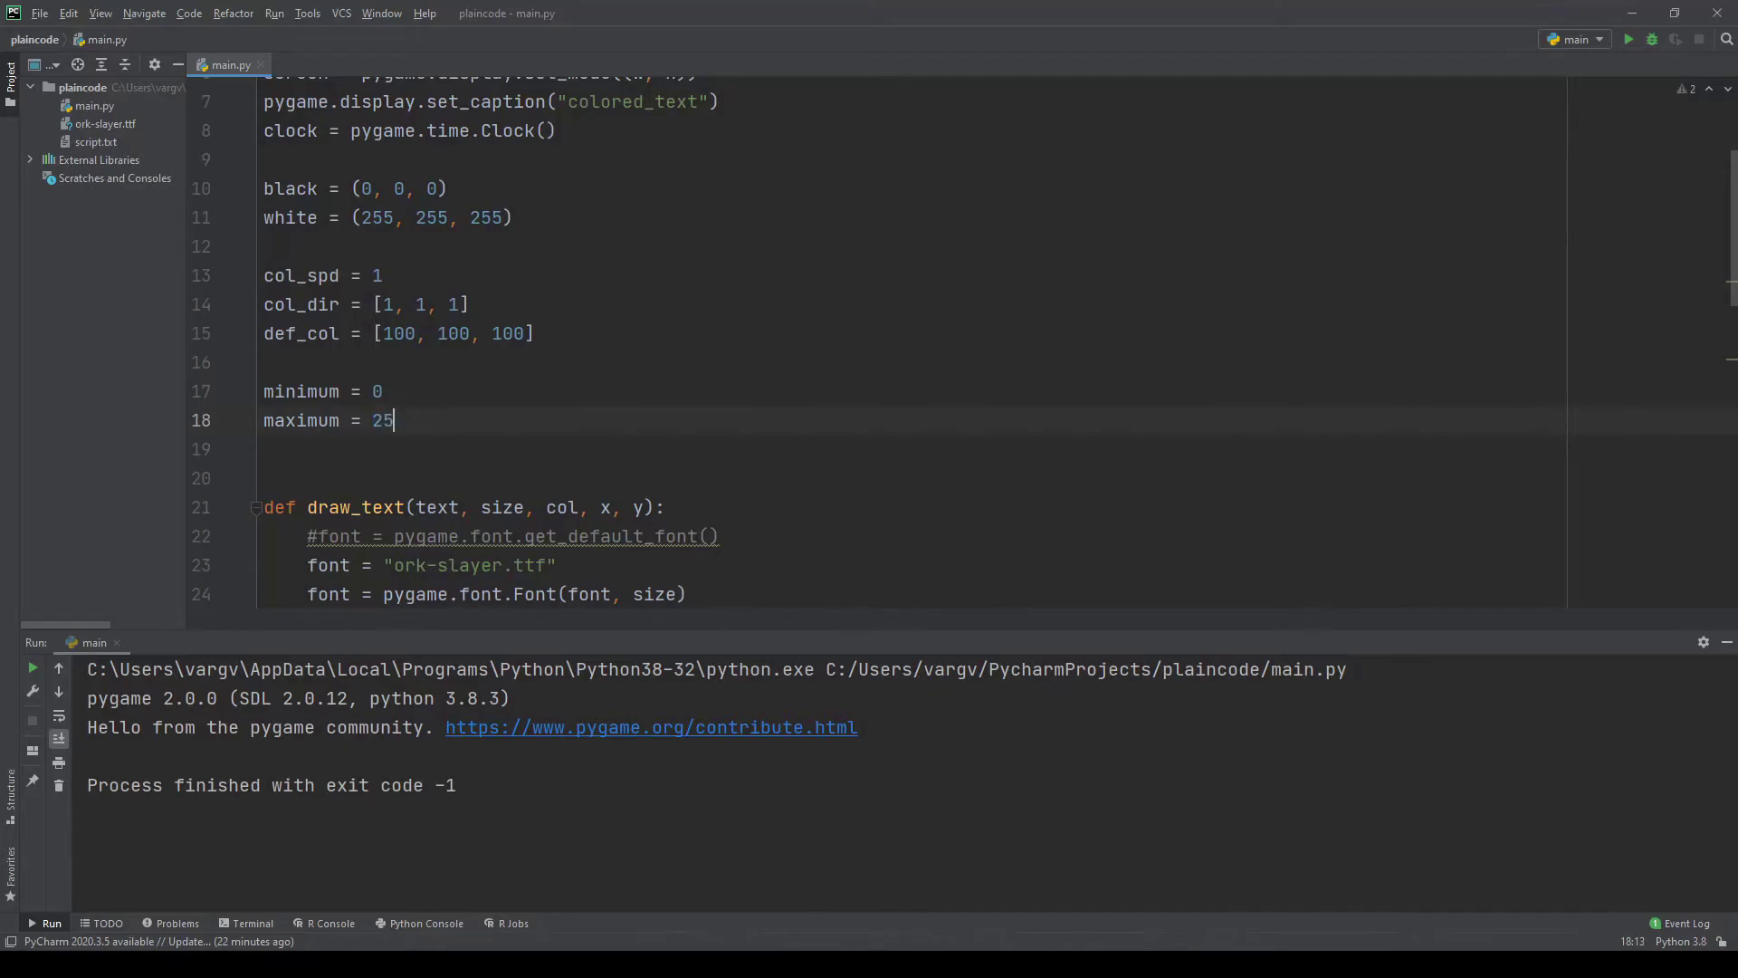
{"action": "type", "text": "5"}
{"action": "left_click", "coordinate": [1628, 40]}
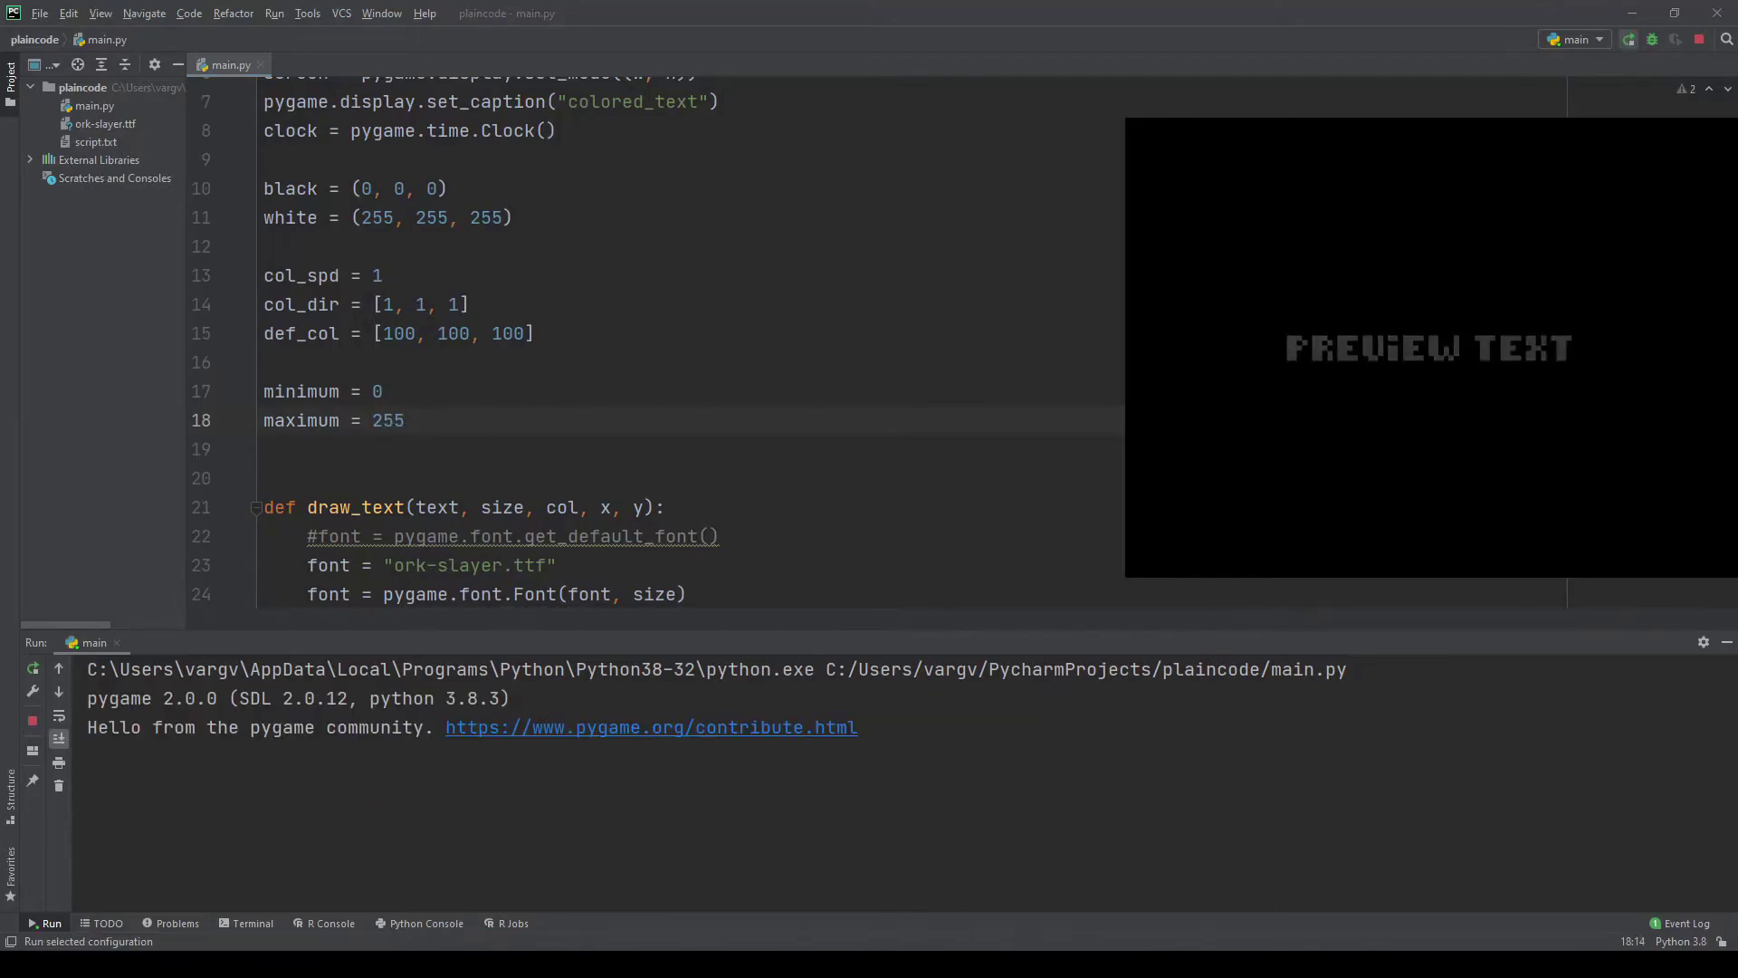
{"action": "left_click", "coordinate": [1699, 42]}
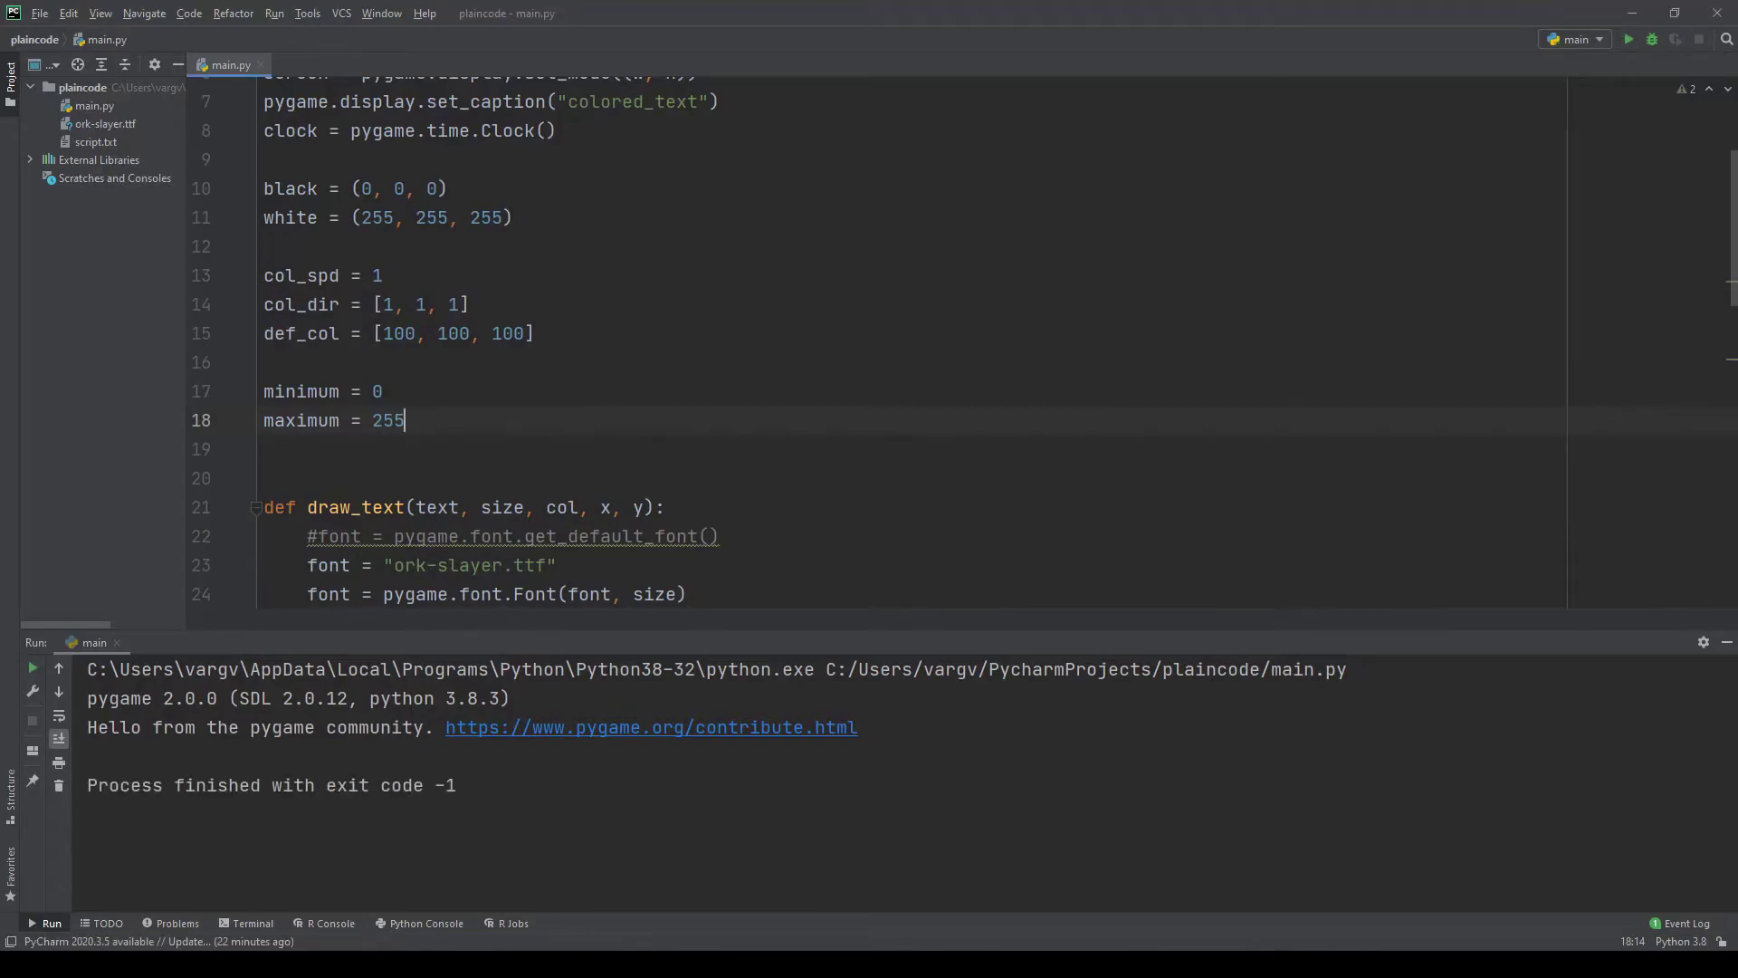
{"action": "key", "text": "Up"}
{"action": "key", "text": "Up"}
{"action": "key", "text": "Up"}
{"action": "key", "text": "Up"}
{"action": "key", "text": "Up"}
{"action": "key", "text": "Return"}
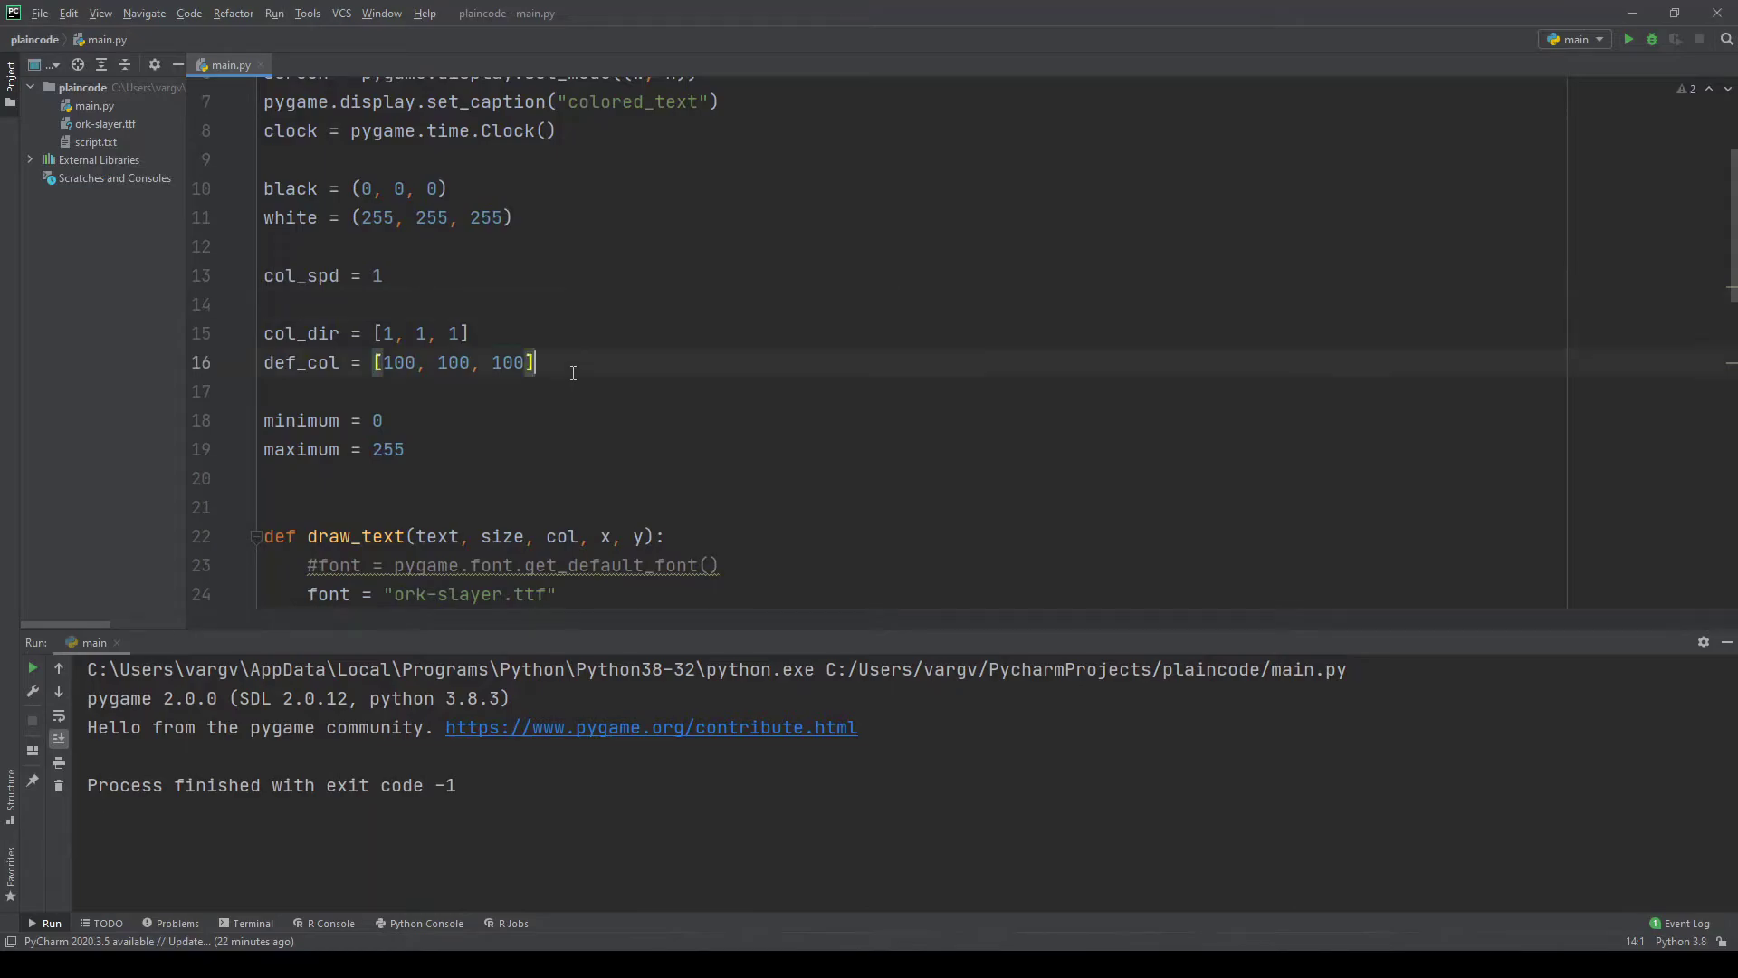
Paste three colour-setting pairs and three sets of draw_text/col_change calls, then run the script
{"action": "left_click_drag", "start_coordinate": [572, 367], "coordinate": [178, 338]}
{"action": "type", "text": "def_col1 = [0, 150, 0] col_dir1 = [0, 1, 0] def_col2 = [0, 130, 0] col_dir2 = [0, 1, 0] def_col3 = [0, 110, 0] col_dir3 = [0, 1, 0]"}
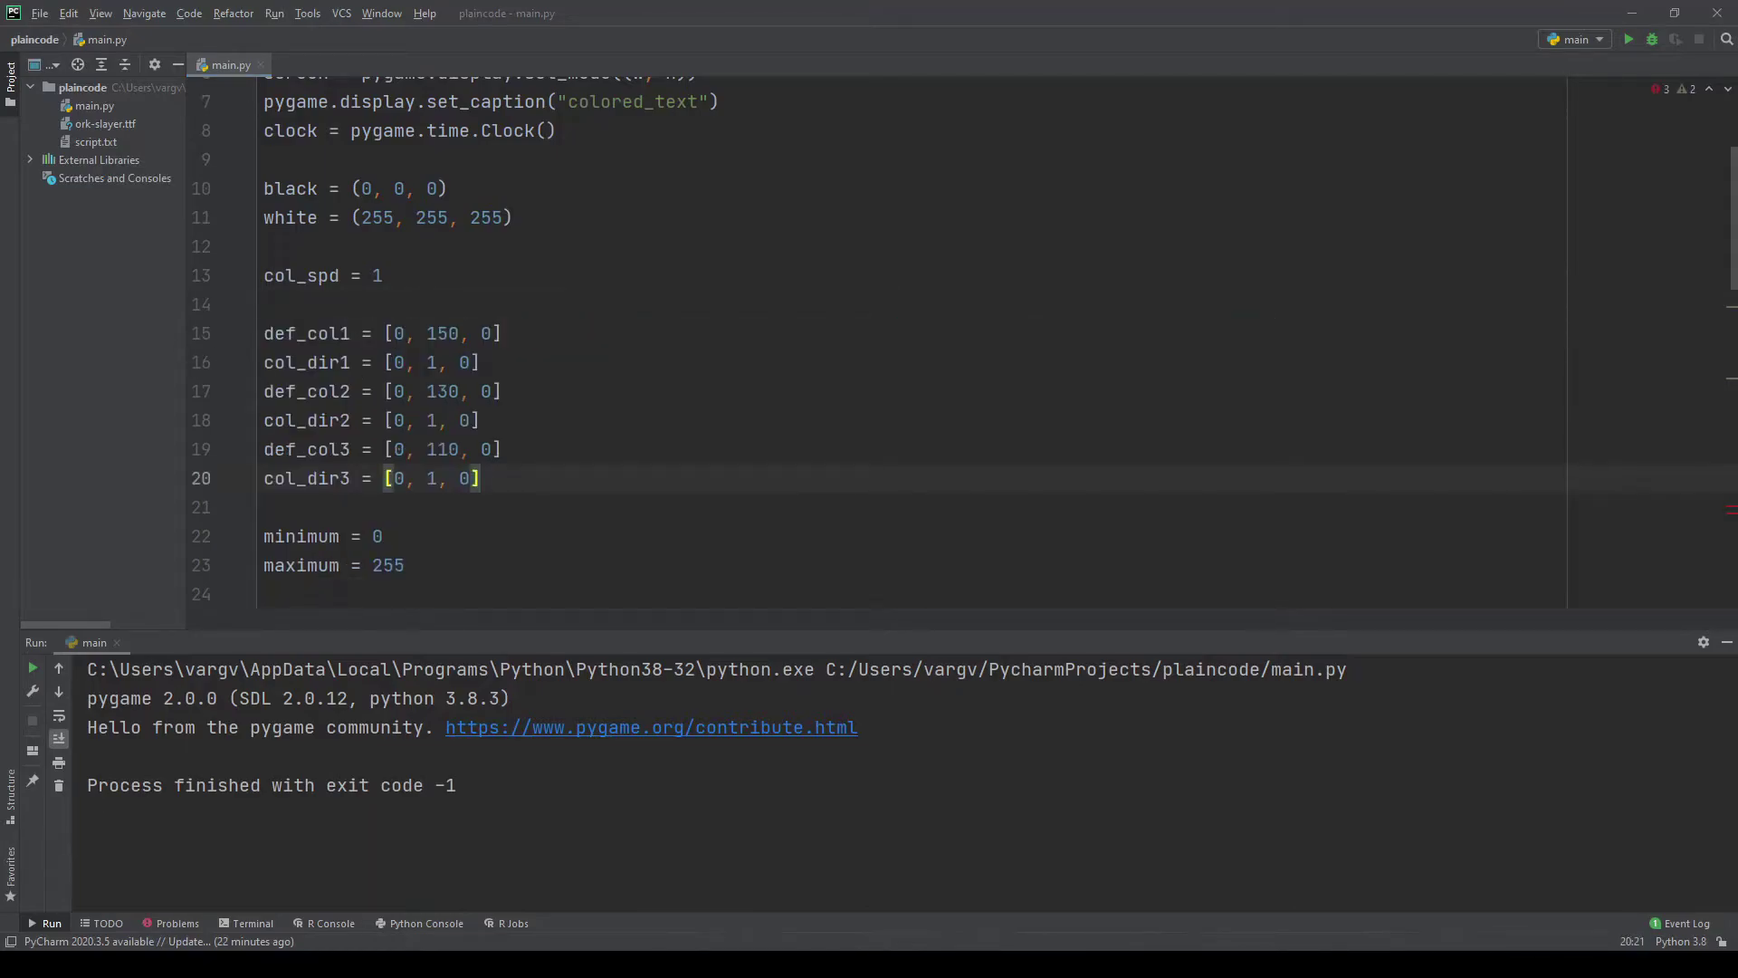
{"action": "scroll", "coordinate": [883, 340], "scroll_direction": "down", "scroll_amount": 5}
{"action": "scroll", "coordinate": [883, 340], "scroll_direction": "down", "scroll_amount": 5}
{"action": "scroll", "coordinate": [884, 340], "scroll_direction": "down", "scroll_amount": 2}
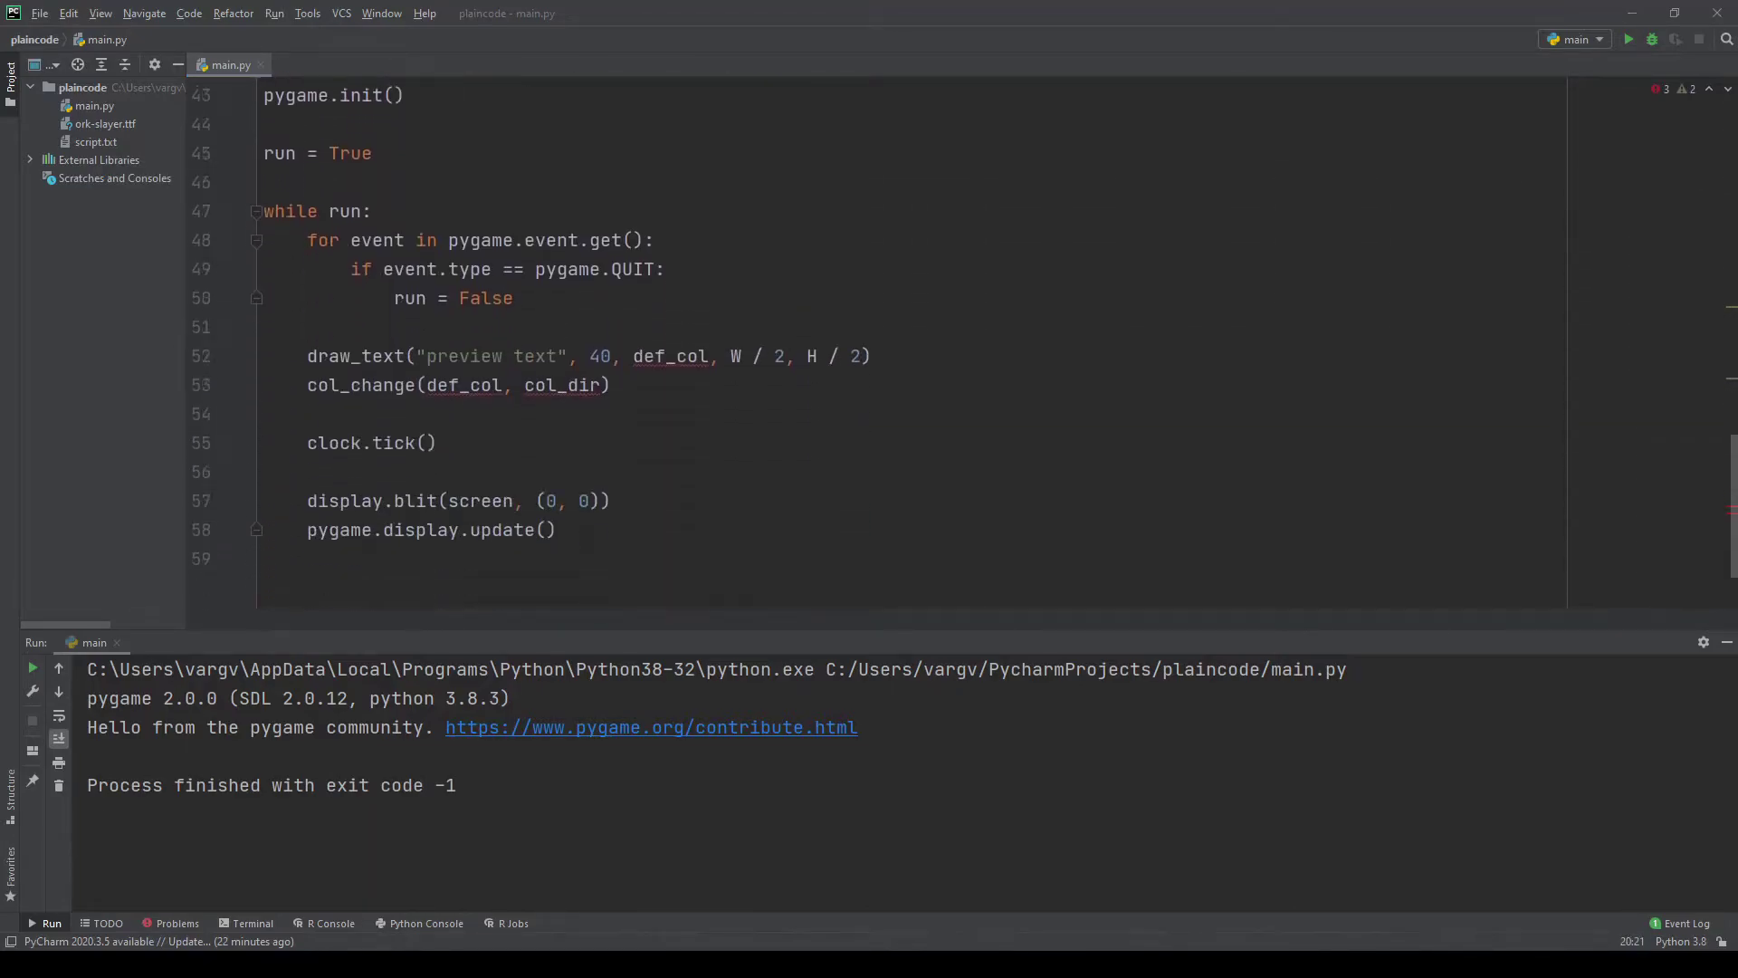
{"action": "scroll", "coordinate": [882, 339], "scroll_direction": "down", "scroll_amount": 2}
{"action": "left_click_drag", "start_coordinate": [614, 276], "coordinate": [231, 246]}
{"action": "type", "text": "draw_text(\"first row\", 40, def_col1, W/2, 350)     draw_text(\"second row\", 40, def_col2, W / 2, 400)     draw_text(\"third row\", 40, def_col3, W / 2, 450)     col_change(def_col1, col_dir1)     col_change(def_col2, col_dir2)     col_change(def_col3, col_dir3)"}
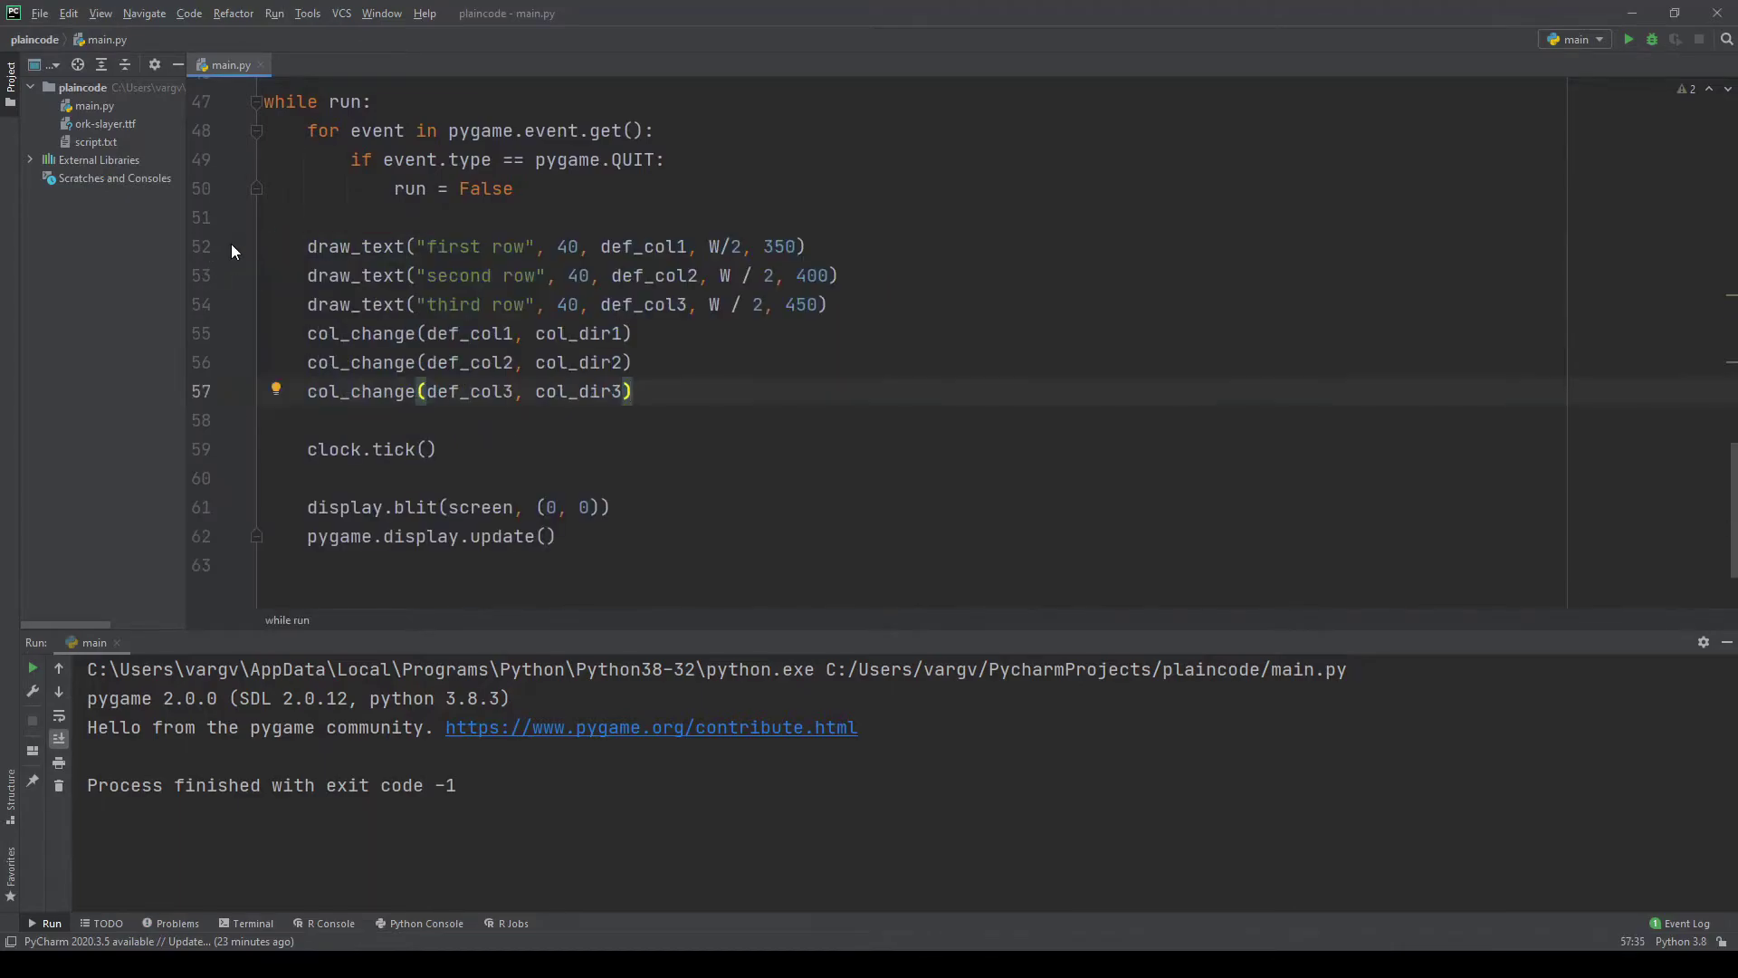
{"action": "left_click", "coordinate": [1627, 39]}
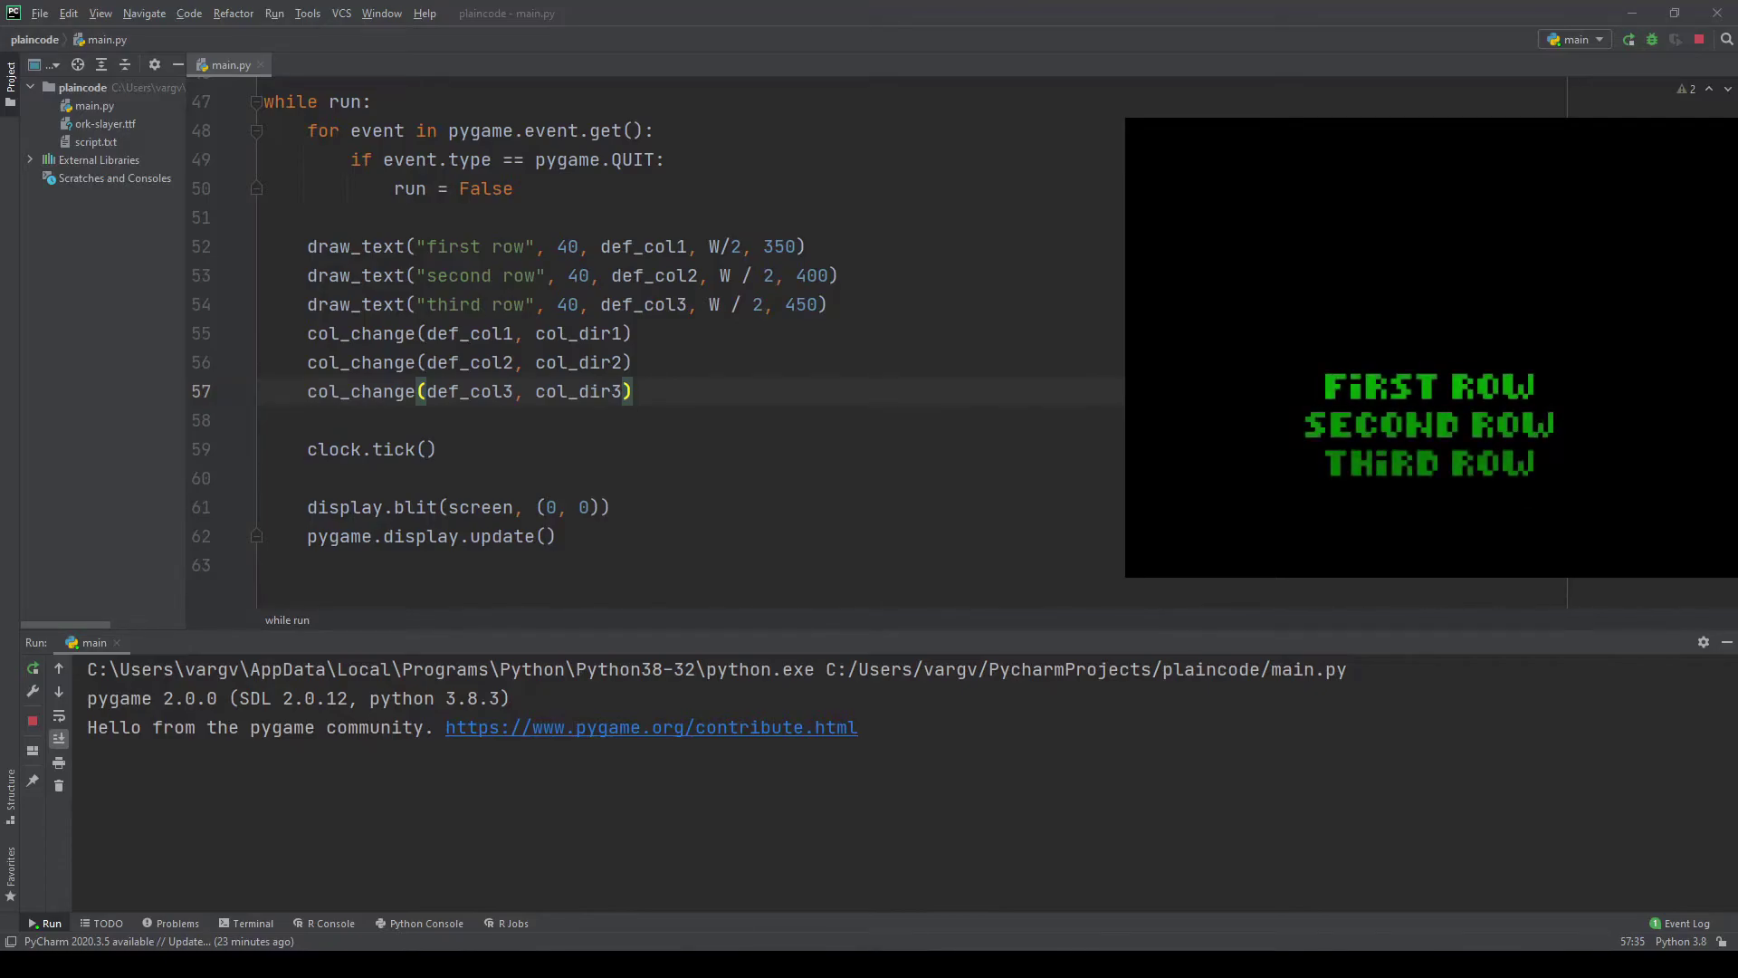
{"action": "scroll", "coordinate": [971, 510], "scroll_direction": "up", "scroll_amount": 10}
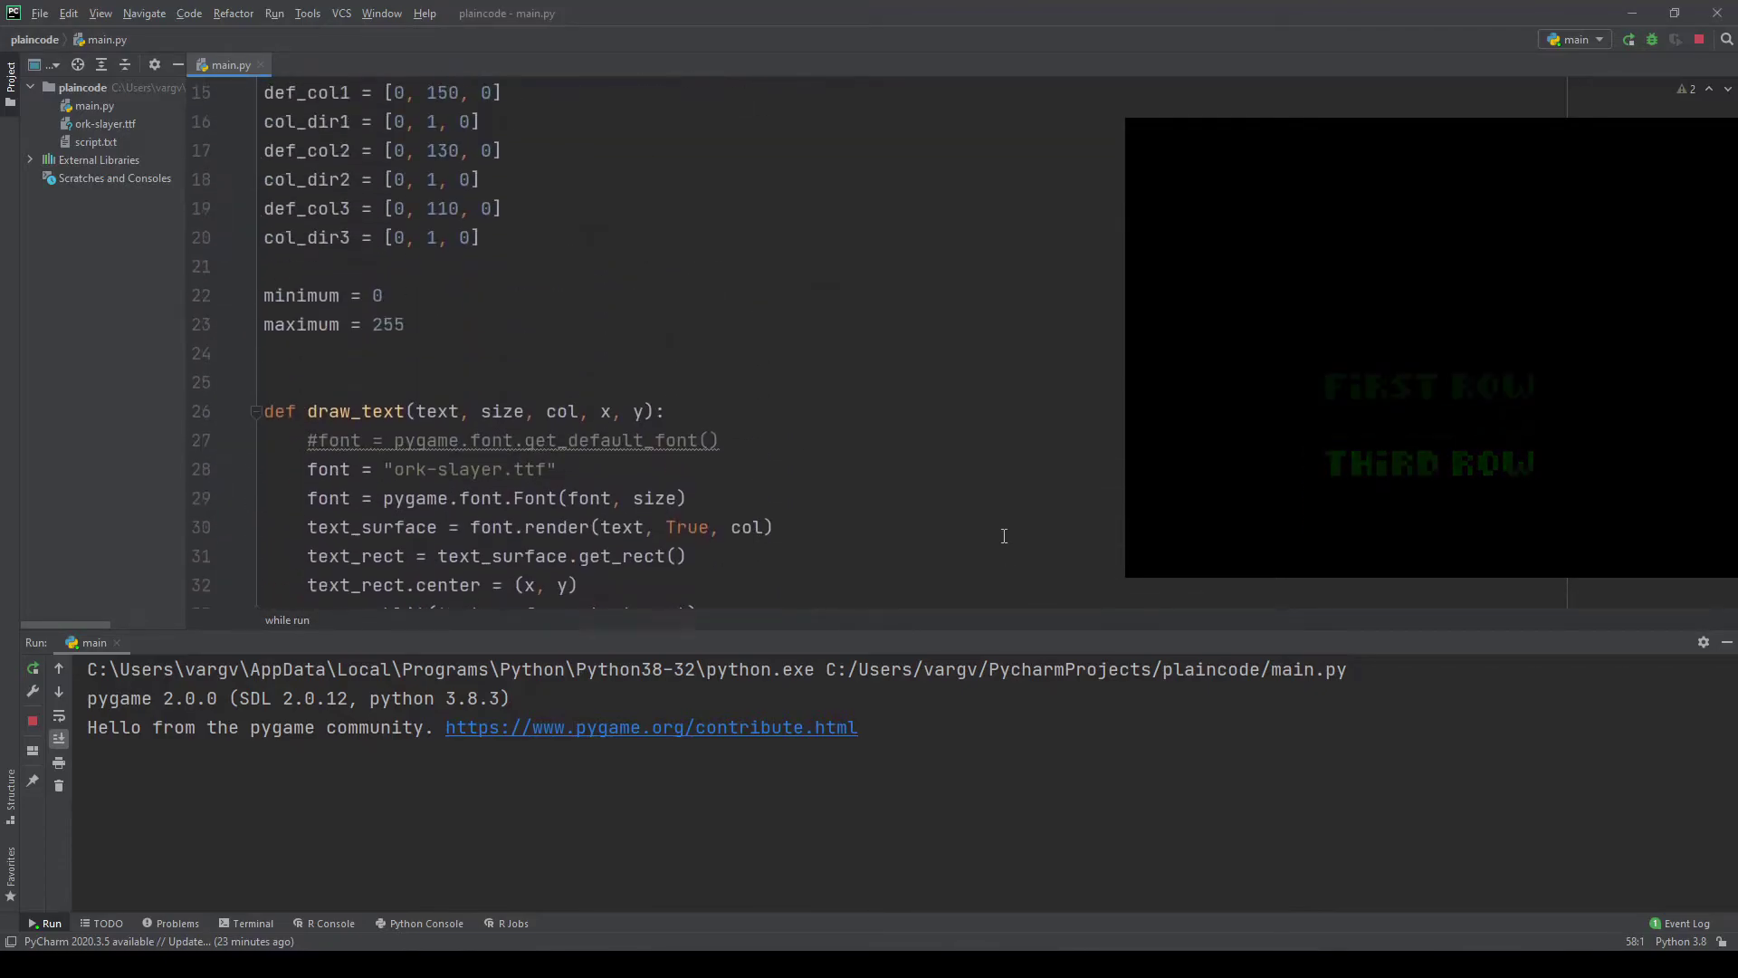
{"action": "scroll", "coordinate": [971, 509], "scroll_direction": "up", "scroll_amount": 3}
{"action": "scroll", "coordinate": [970, 510], "scroll_direction": "up", "scroll_amount": 1}
{"action": "scroll", "coordinate": [639, 470], "scroll_direction": "down", "scroll_amount": 1}
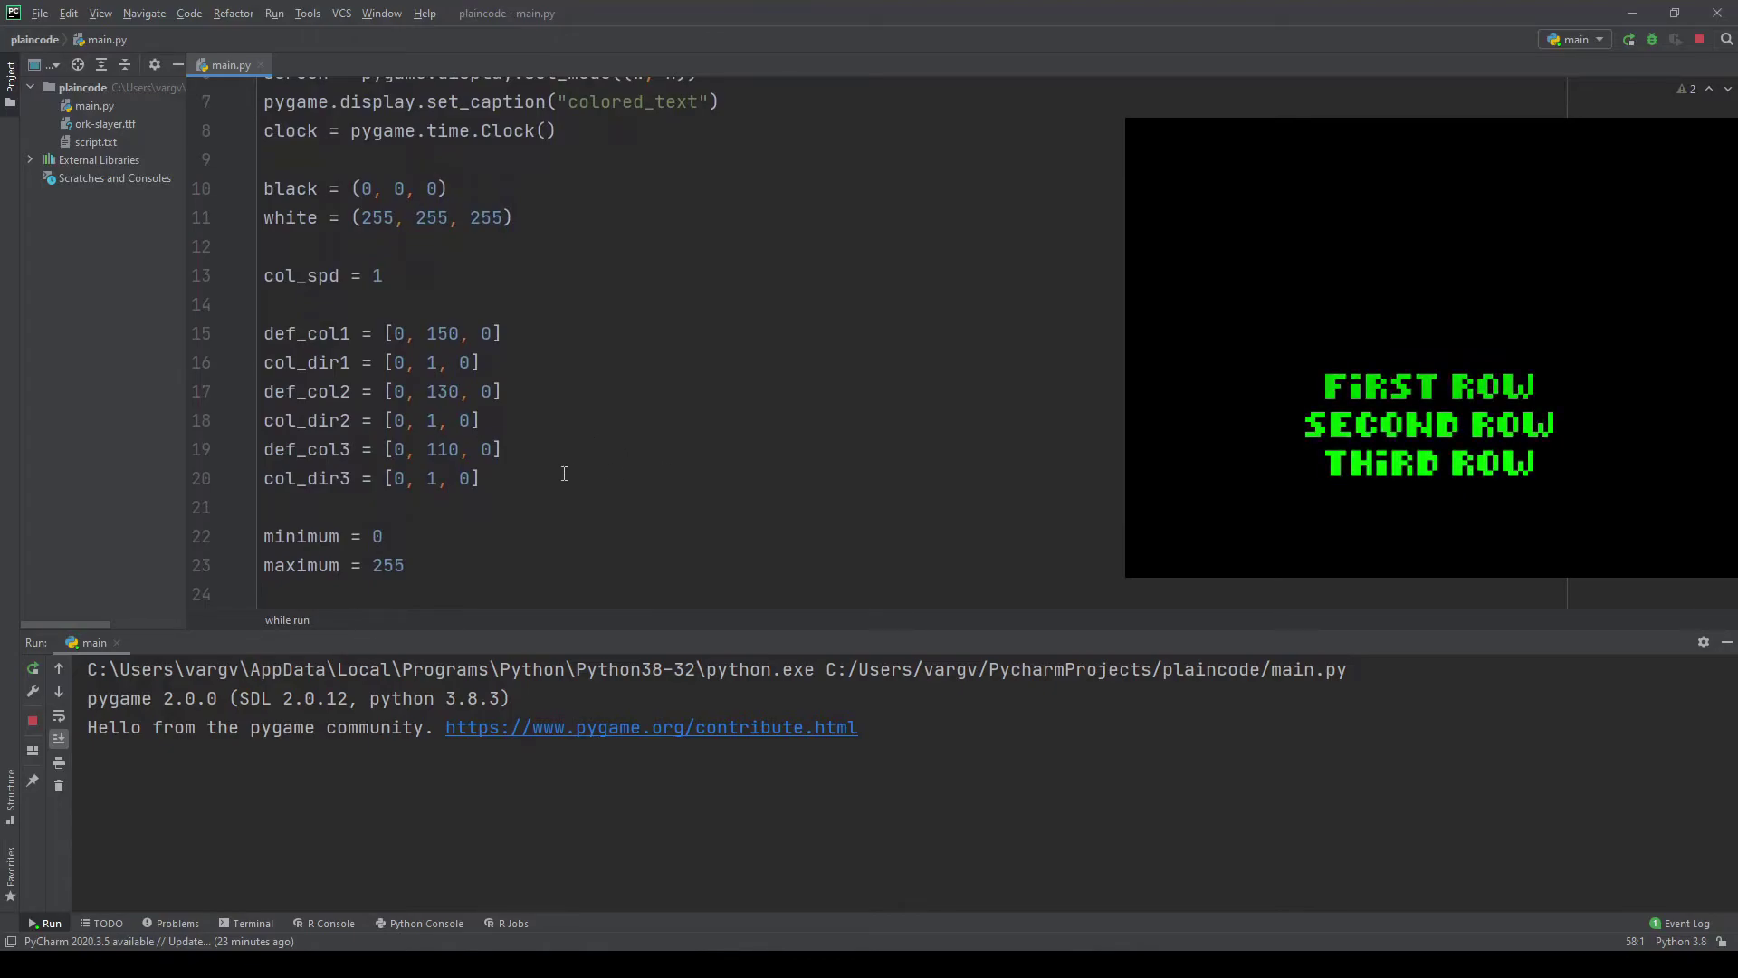
Replace the six per-row colour variables with the def_col, col_dir and texts lists
{"action": "left_click_drag", "start_coordinate": [528, 481], "coordinate": [223, 347]}
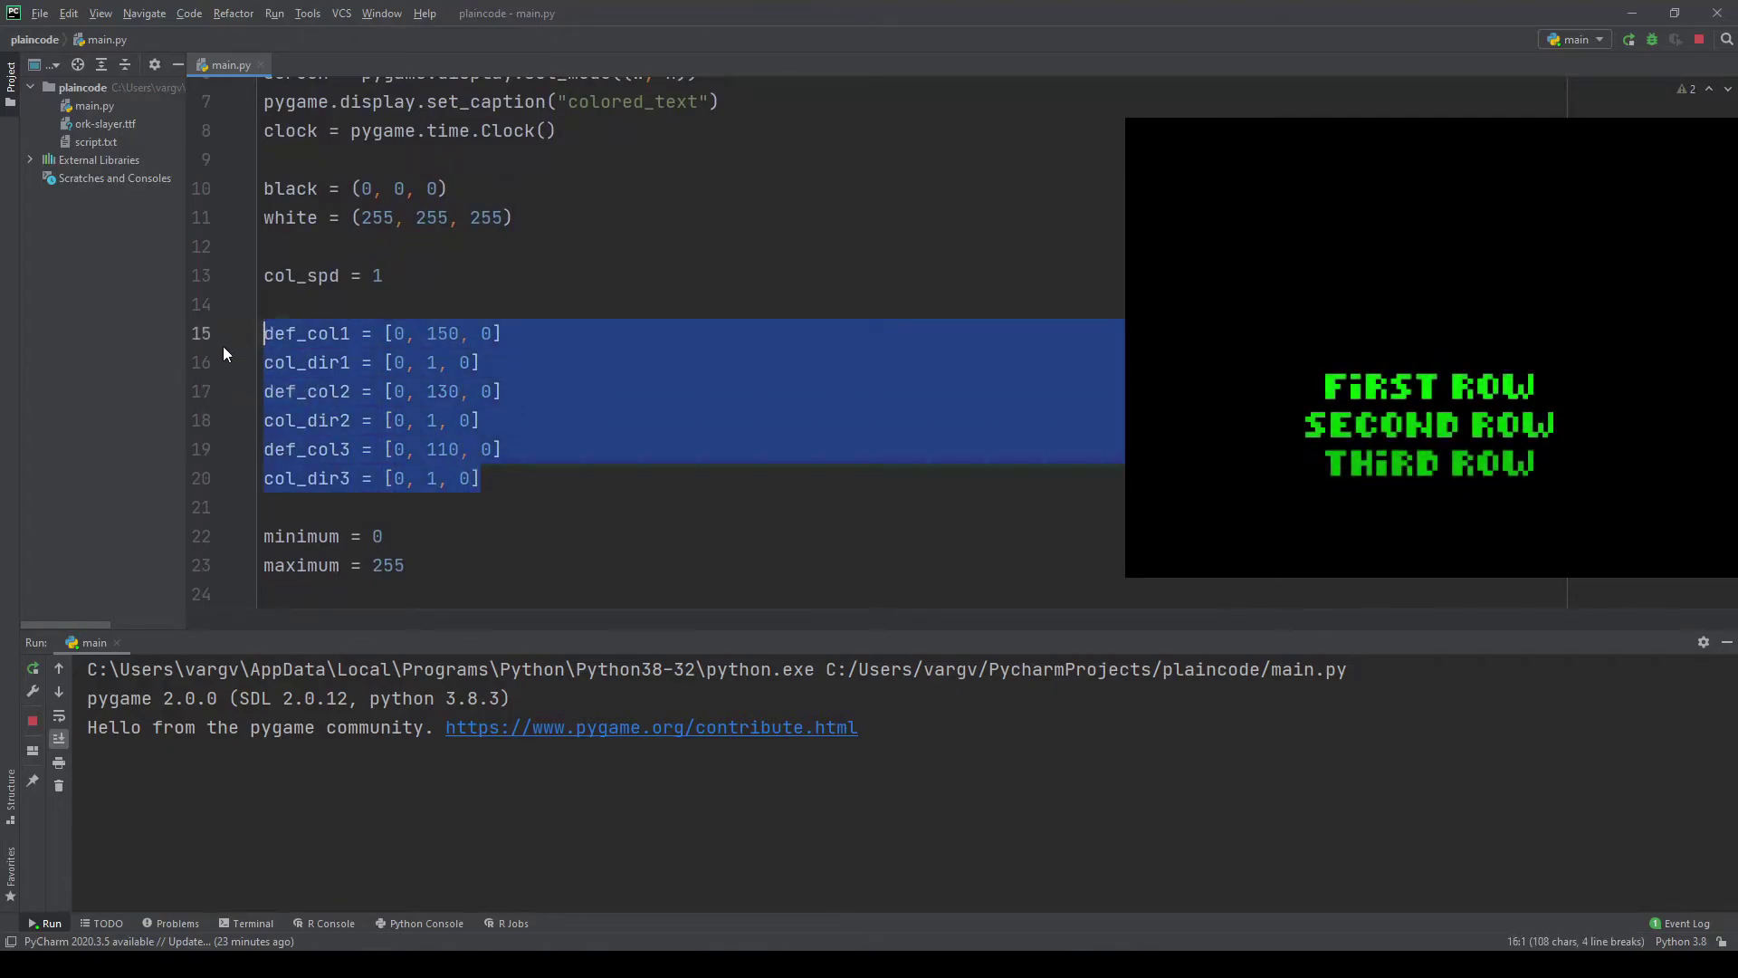
{"action": "type", "text": "def_col = [[120, 120, 240], [140, 140, 240], [160, 160, 220]] col_dir = [[-1, 1, 1], [-1, 1, -1], [-1, 1, -1]] texts = [\"first row\", \"second row\", \"third row\"]"}
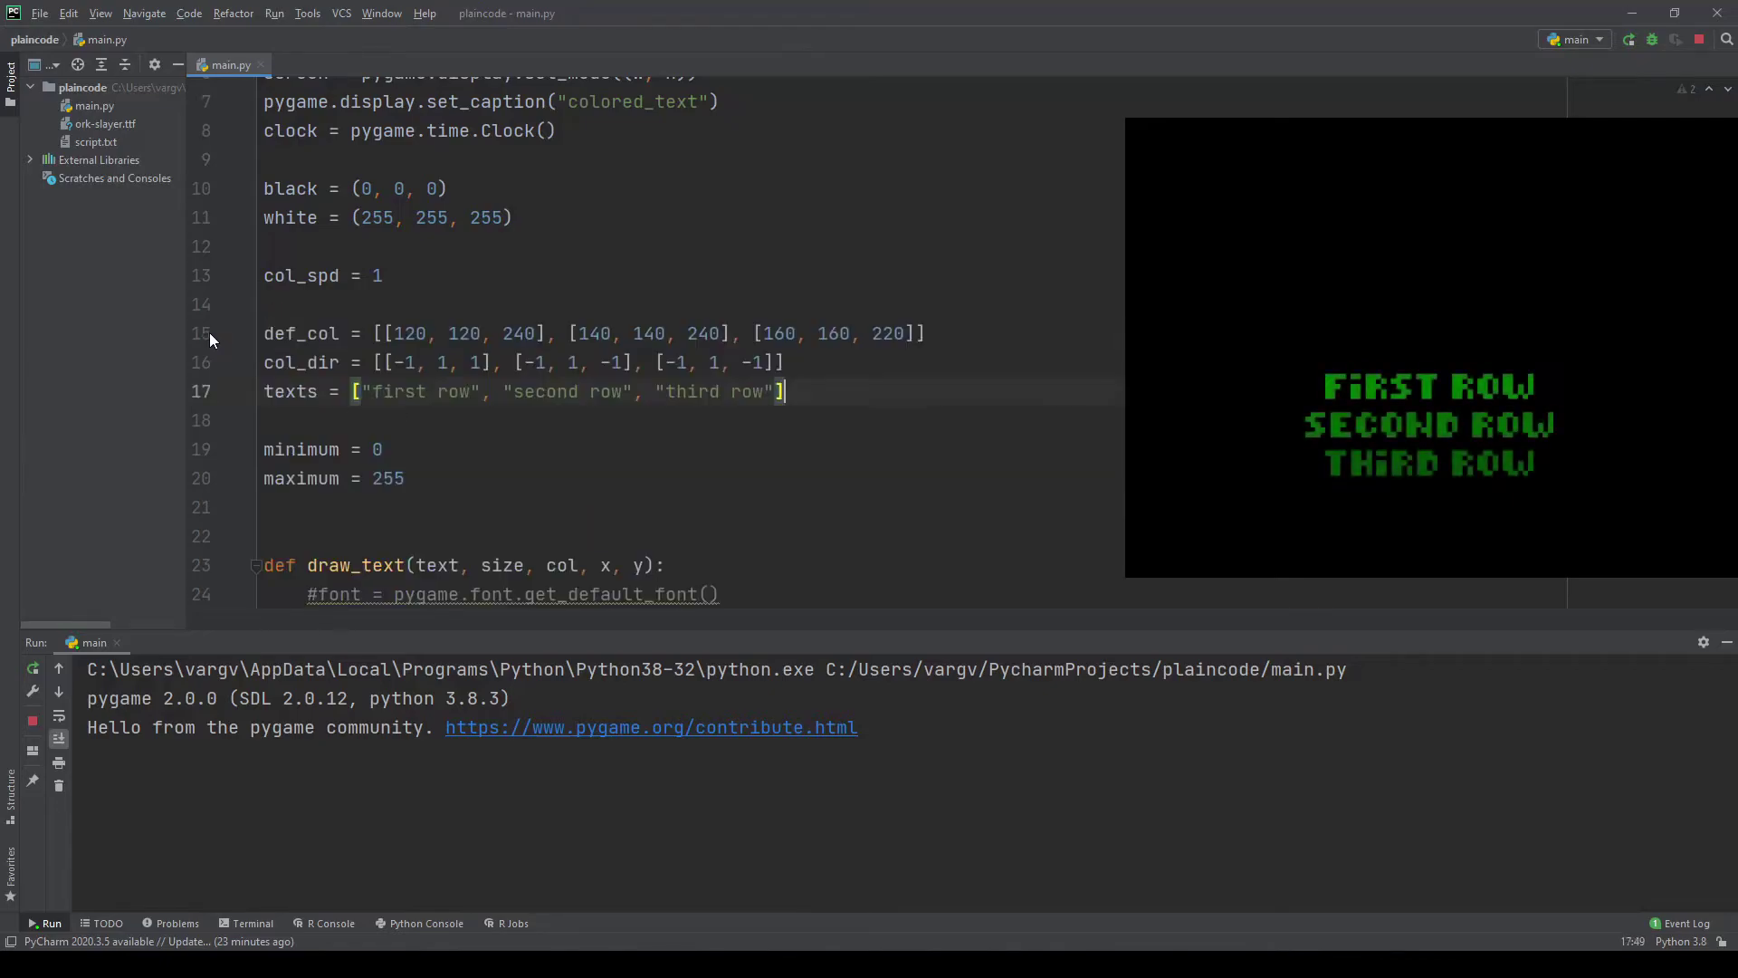
{"action": "mouse_move", "coordinate": [916, 333]}
{"action": "left_mouse_down"}
{"action": "mouse_move", "coordinate": [383, 336]}
{"action": "mouse_move", "coordinate": [783, 363]}
{"action": "mouse_move", "coordinate": [442, 407]}
{"action": "mouse_move", "coordinate": [354, 391]}
{"action": "left_mouse_up"}
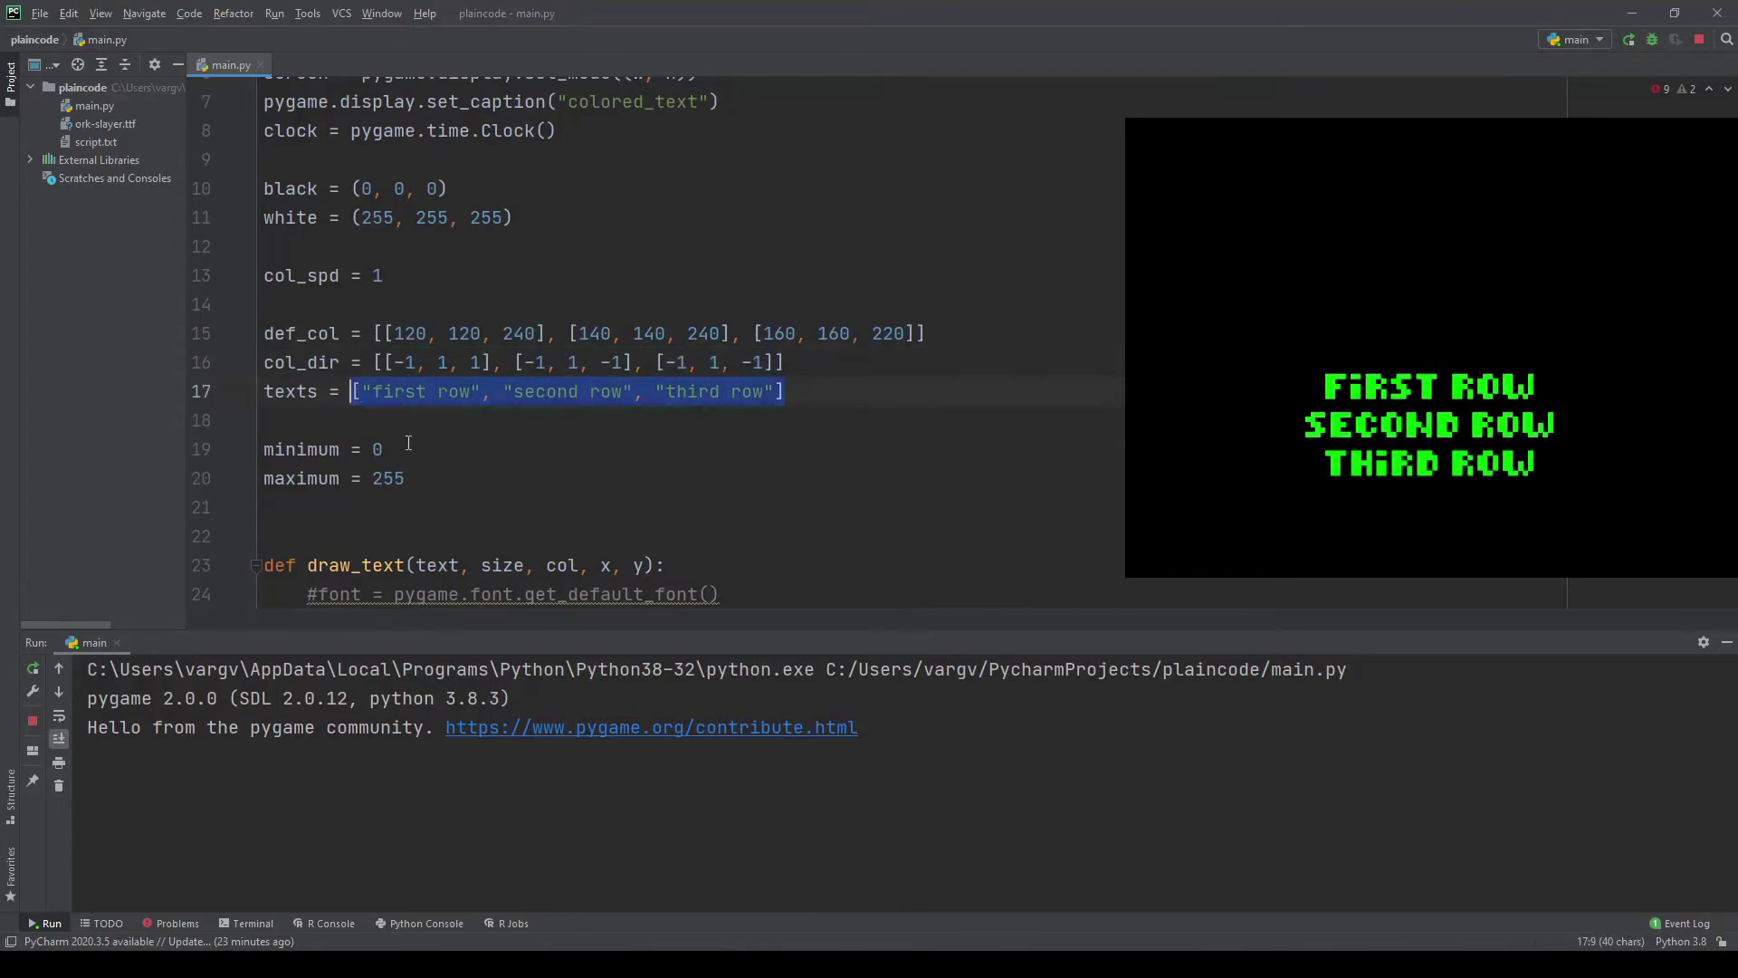
{"action": "scroll", "coordinate": [409, 442], "scroll_direction": "down", "scroll_amount": 7}
Insert the array_func helper definition below the col_change function
{"action": "left_click", "coordinate": [536, 391]}
{"action": "key", "text": "Return"}
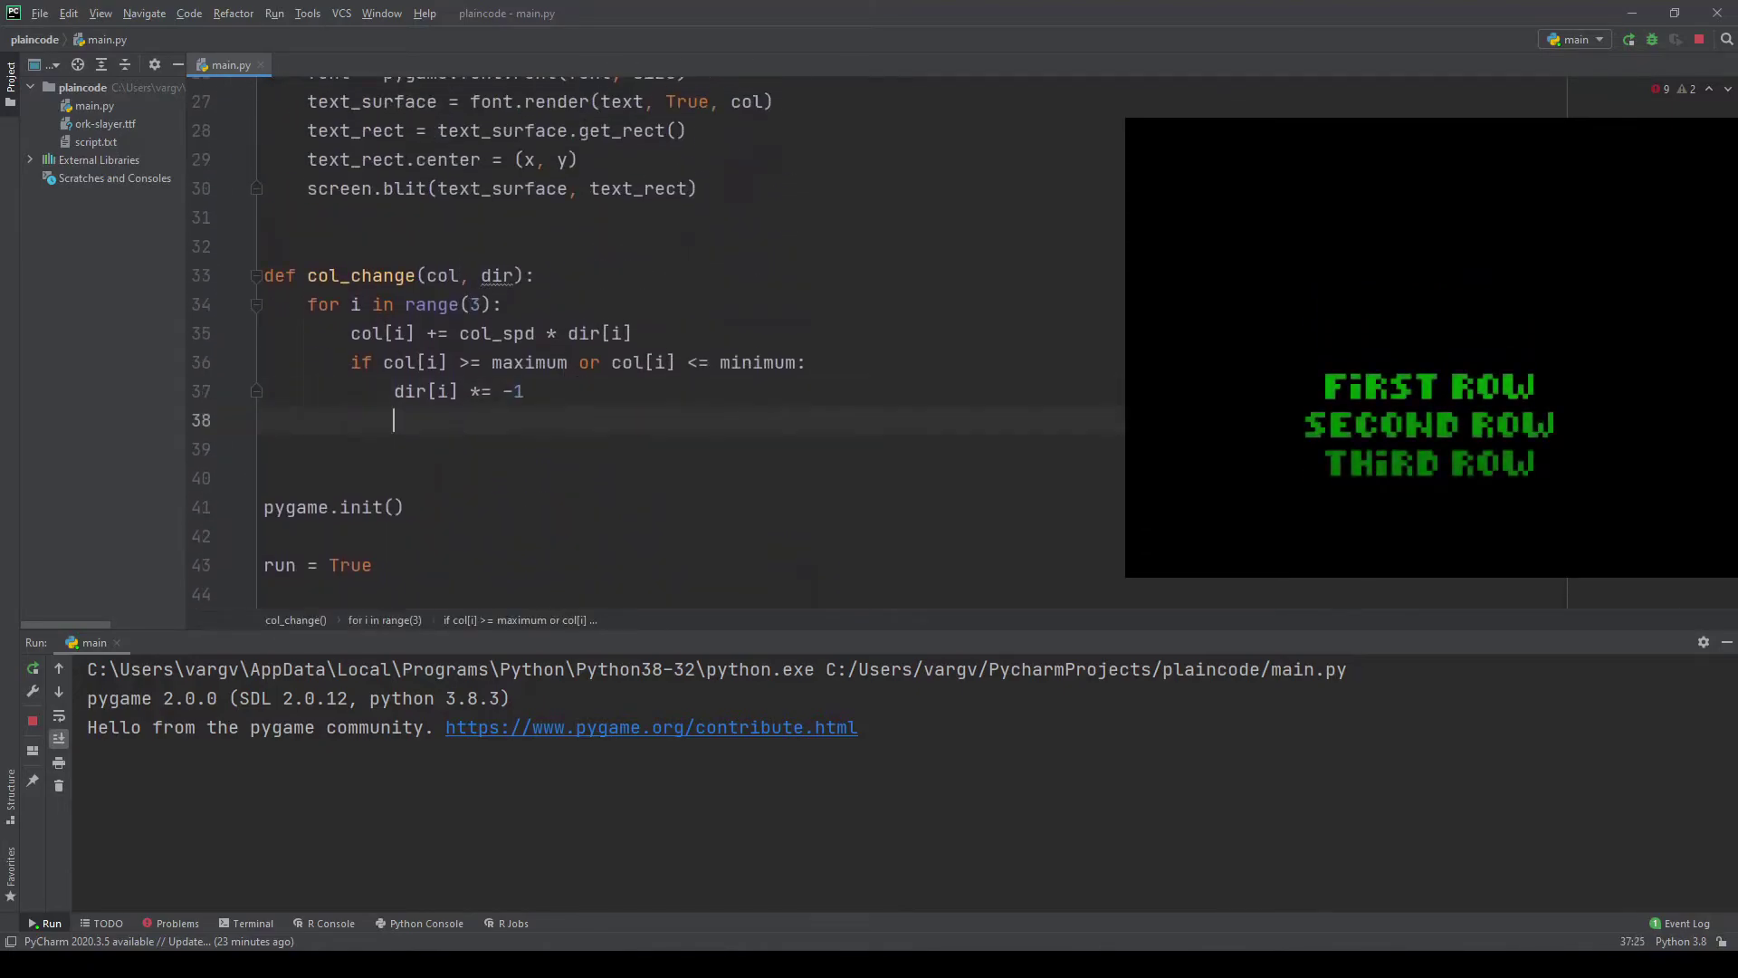
{"action": "key", "text": "Return"}
{"action": "key", "text": "Return"}
{"action": "key", "text": "BackSpace"}
{"action": "key", "text": "BackSpace"}
{"action": "key", "text": "BackSpace"}
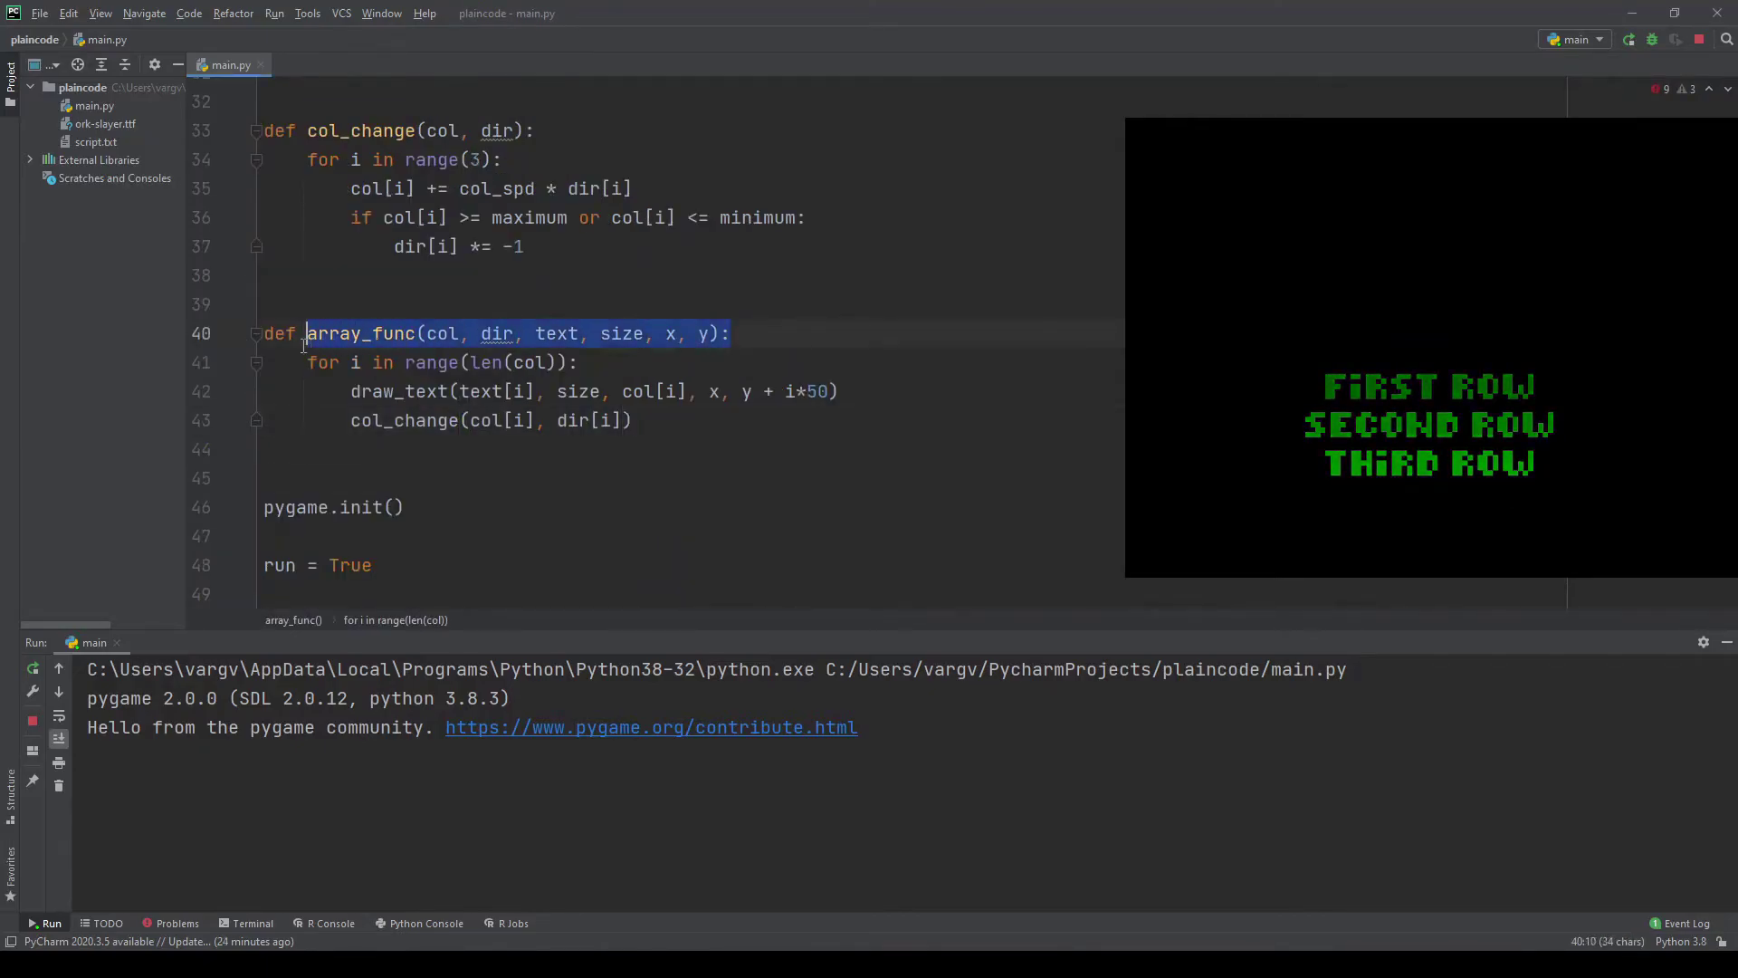
Walk through array_func's row loop and its draw_text and col_change calls
{"action": "left_click_drag", "start_coordinate": [731, 333], "coordinate": [260, 337]}
{"action": "left_click_drag", "start_coordinate": [582, 363], "coordinate": [307, 363]}
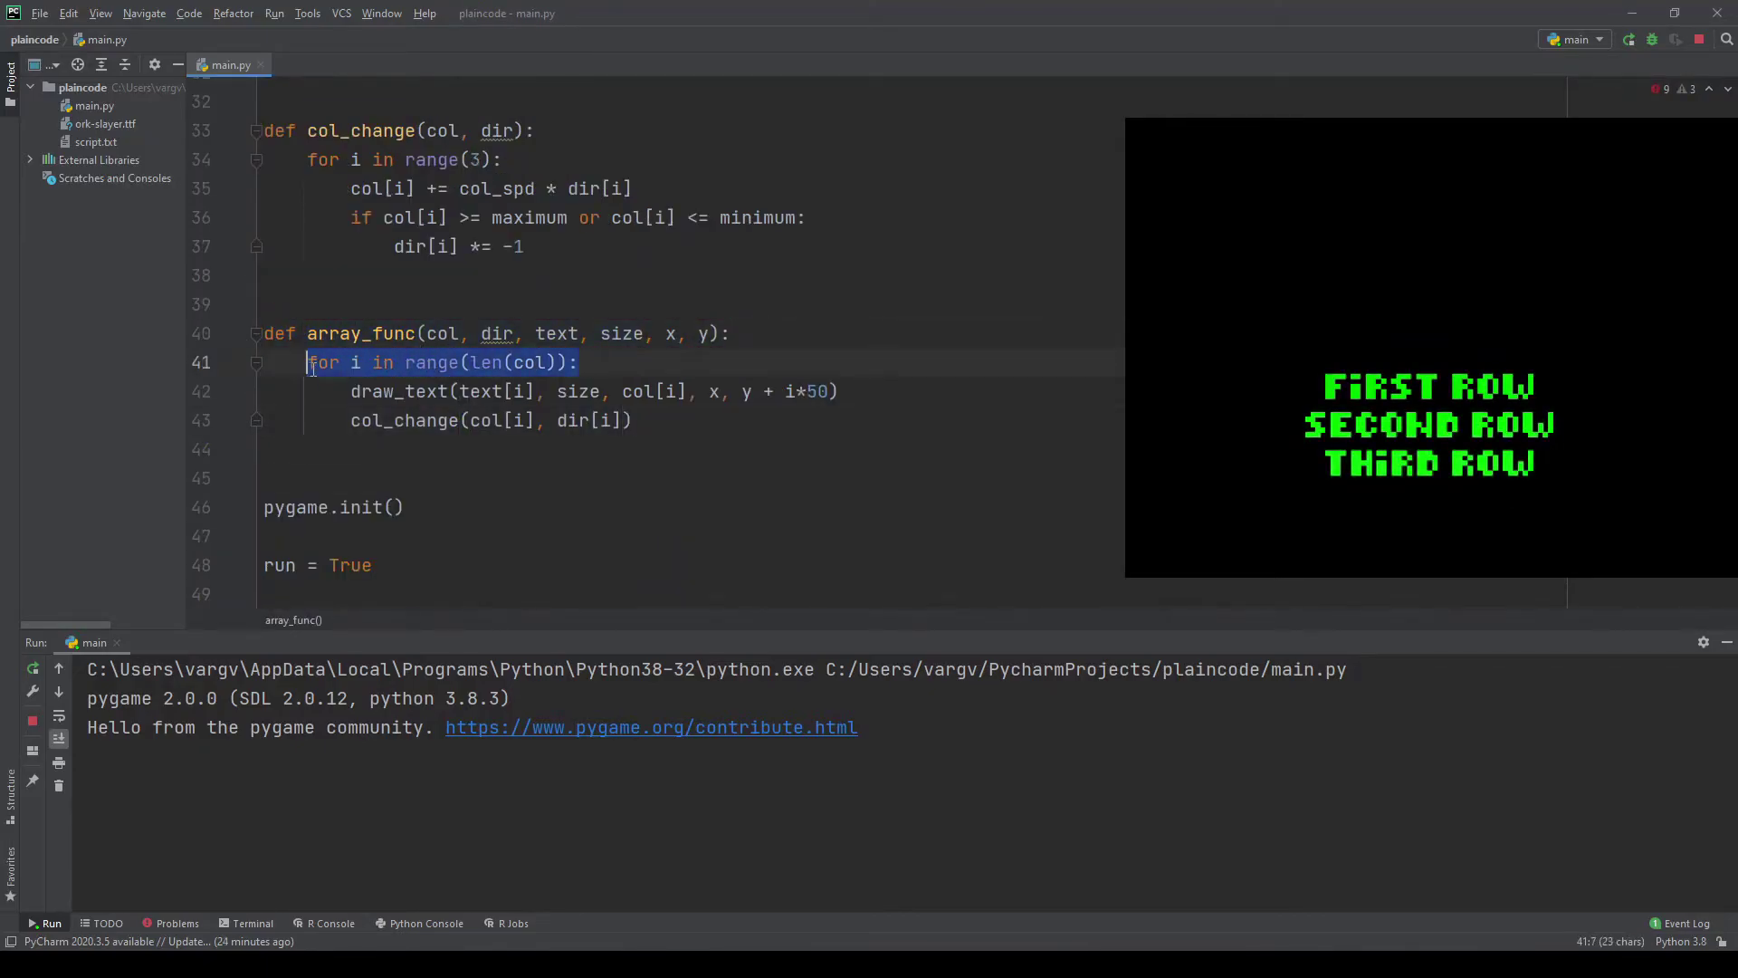
{"action": "double_click", "coordinate": [539, 366]}
{"action": "left_click", "coordinate": [457, 391]}
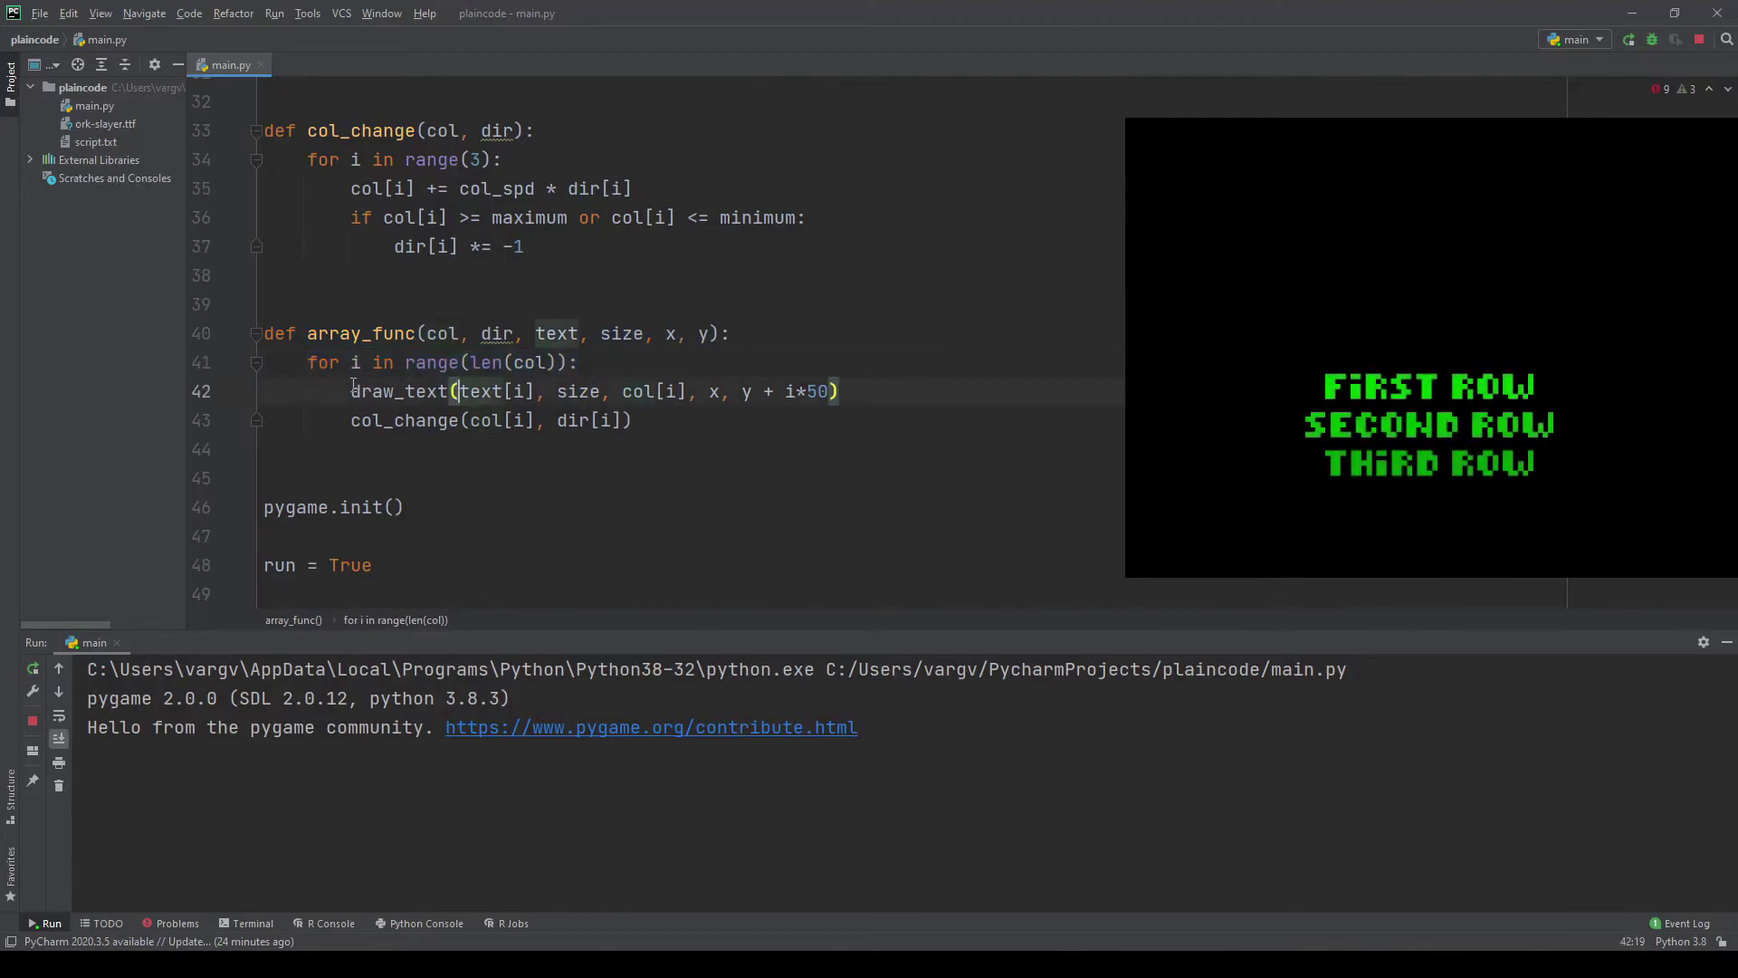
{"action": "left_click_drag", "start_coordinate": [351, 391], "coordinate": [842, 392]}
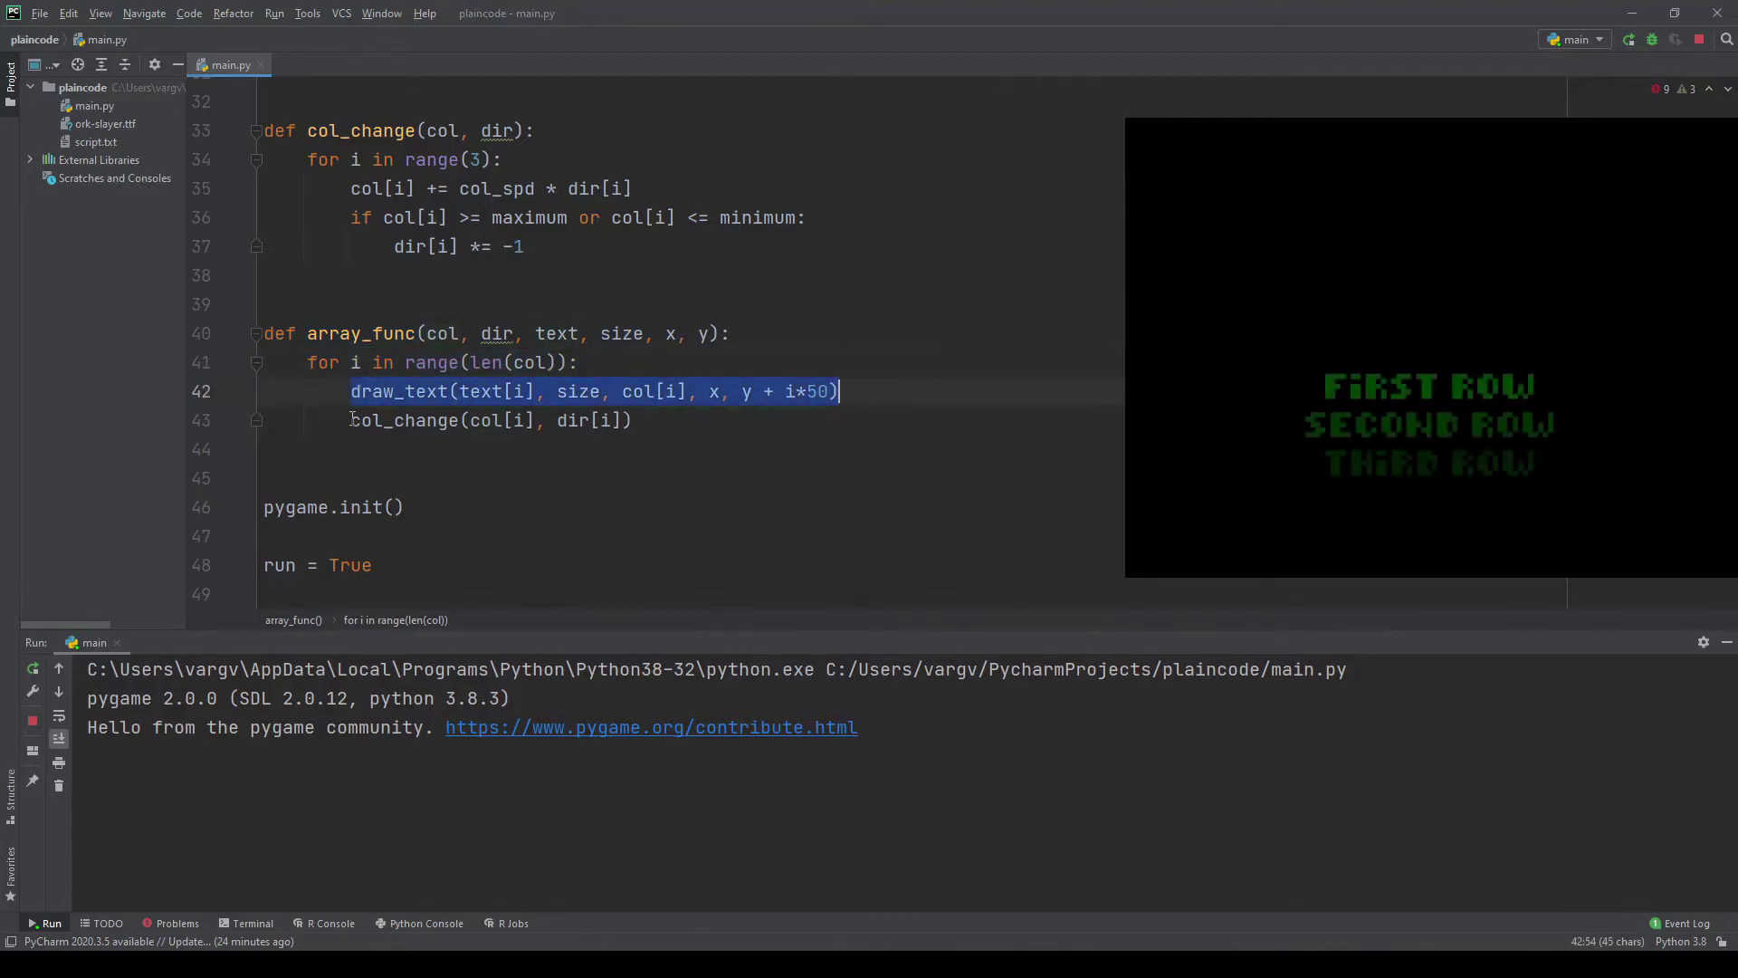
{"action": "left_click_drag", "start_coordinate": [351, 420], "coordinate": [672, 430]}
{"action": "left_click", "coordinate": [673, 430]}
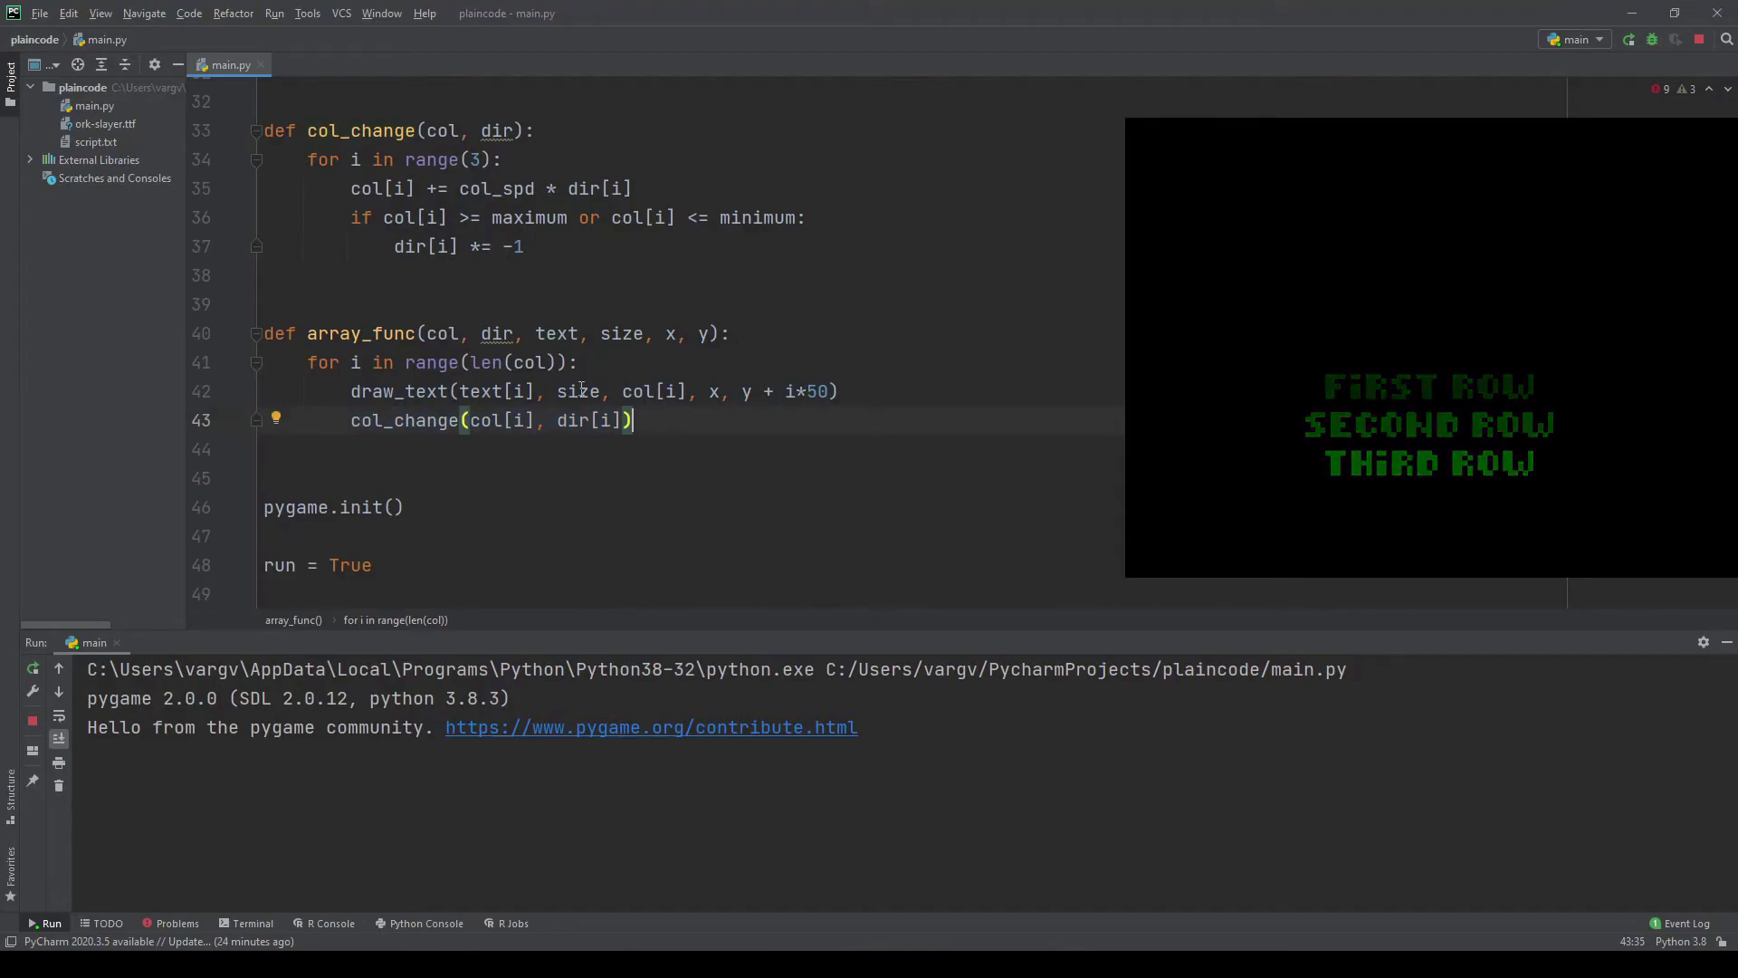
Point out array_func's col, dir, text, size, x, y parameters and the y + i*50 offset
{"action": "left_click", "coordinate": [426, 333]}
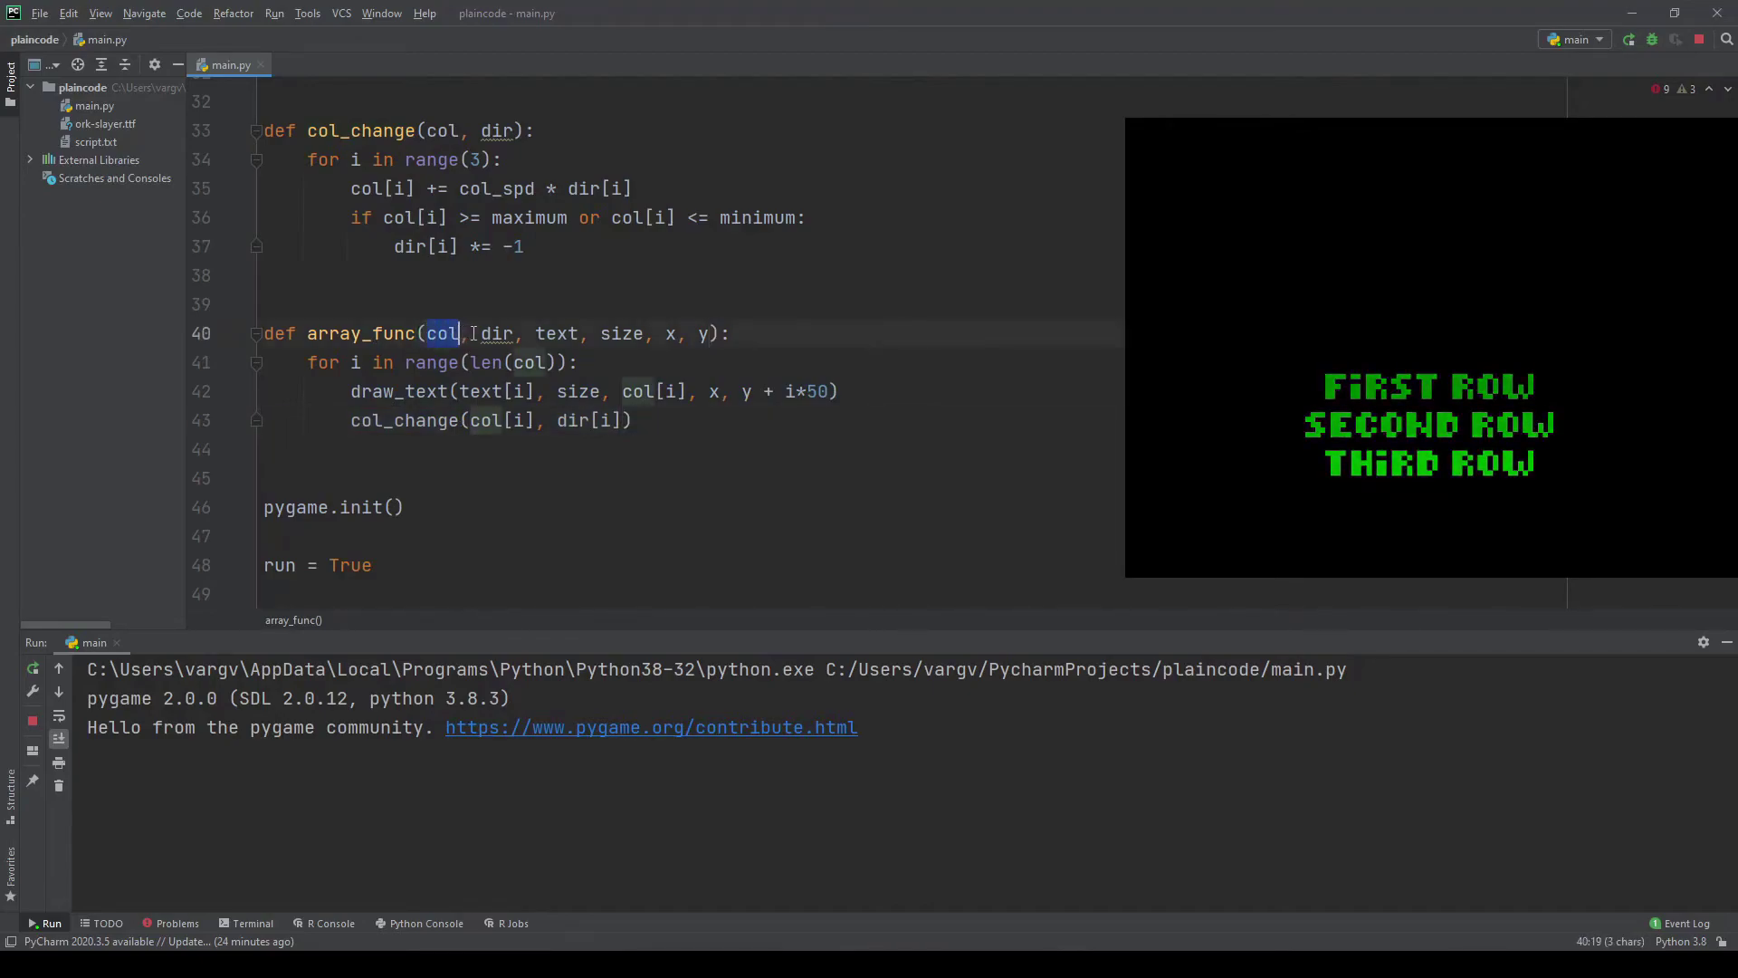
{"action": "double_click", "coordinate": [497, 332]}
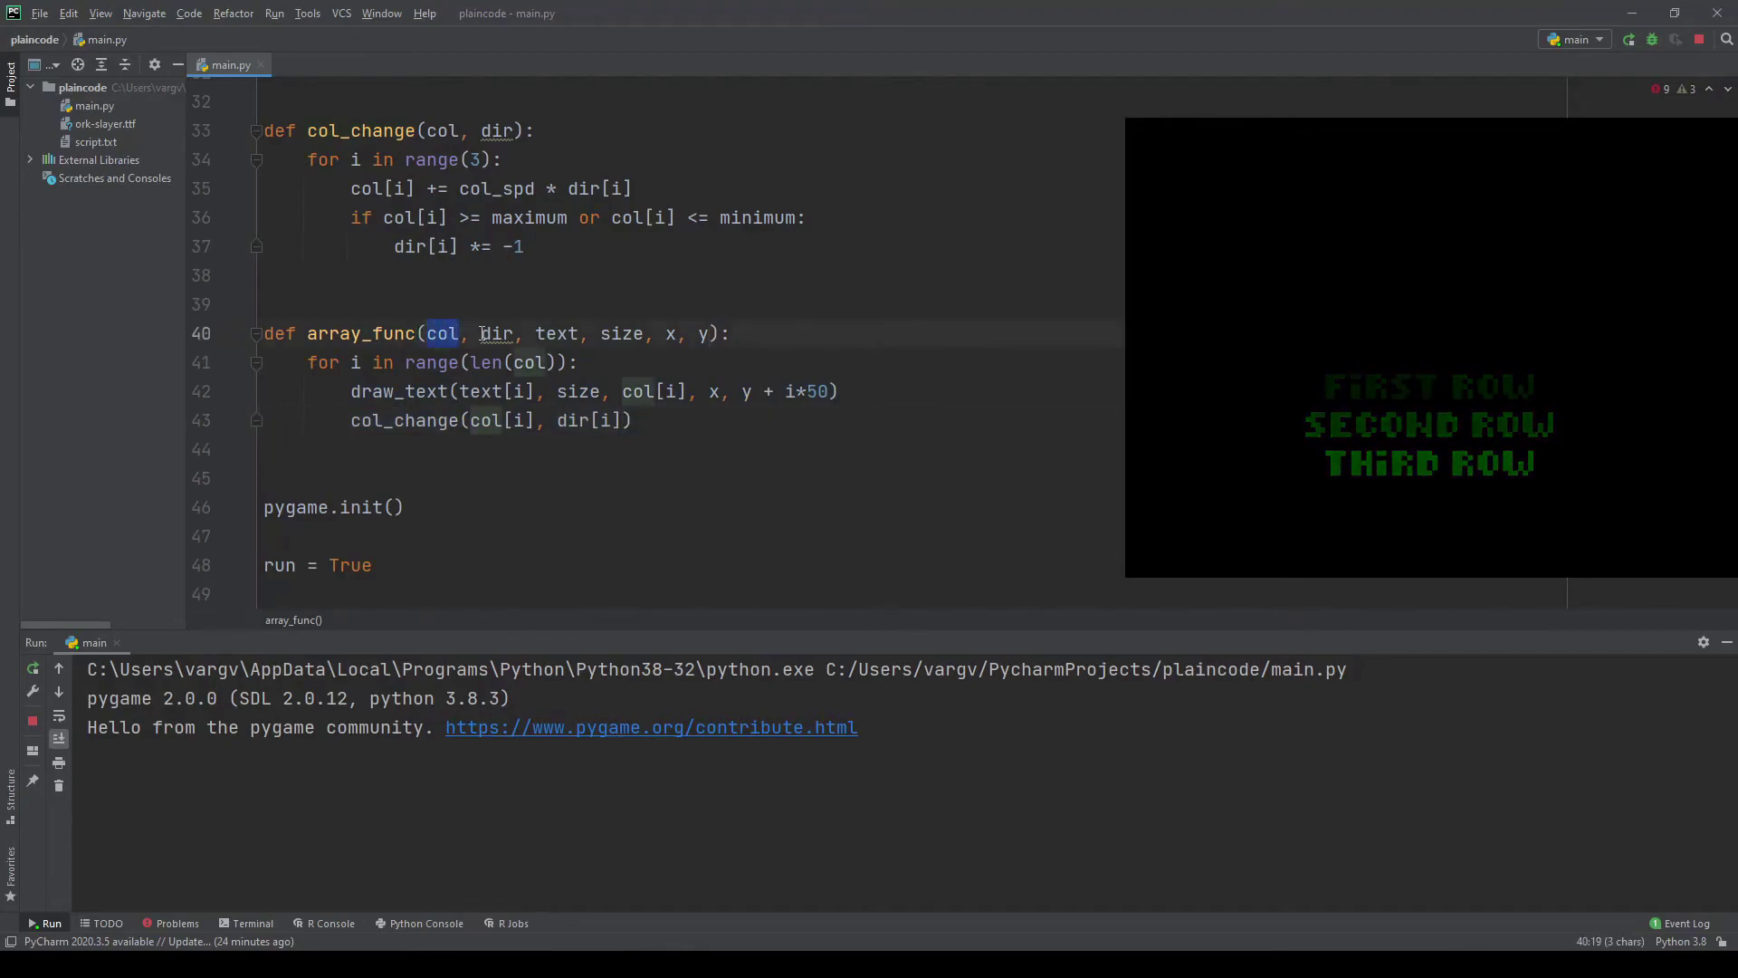
{"action": "double_click", "coordinate": [557, 332]}
{"action": "double_click", "coordinate": [622, 333]}
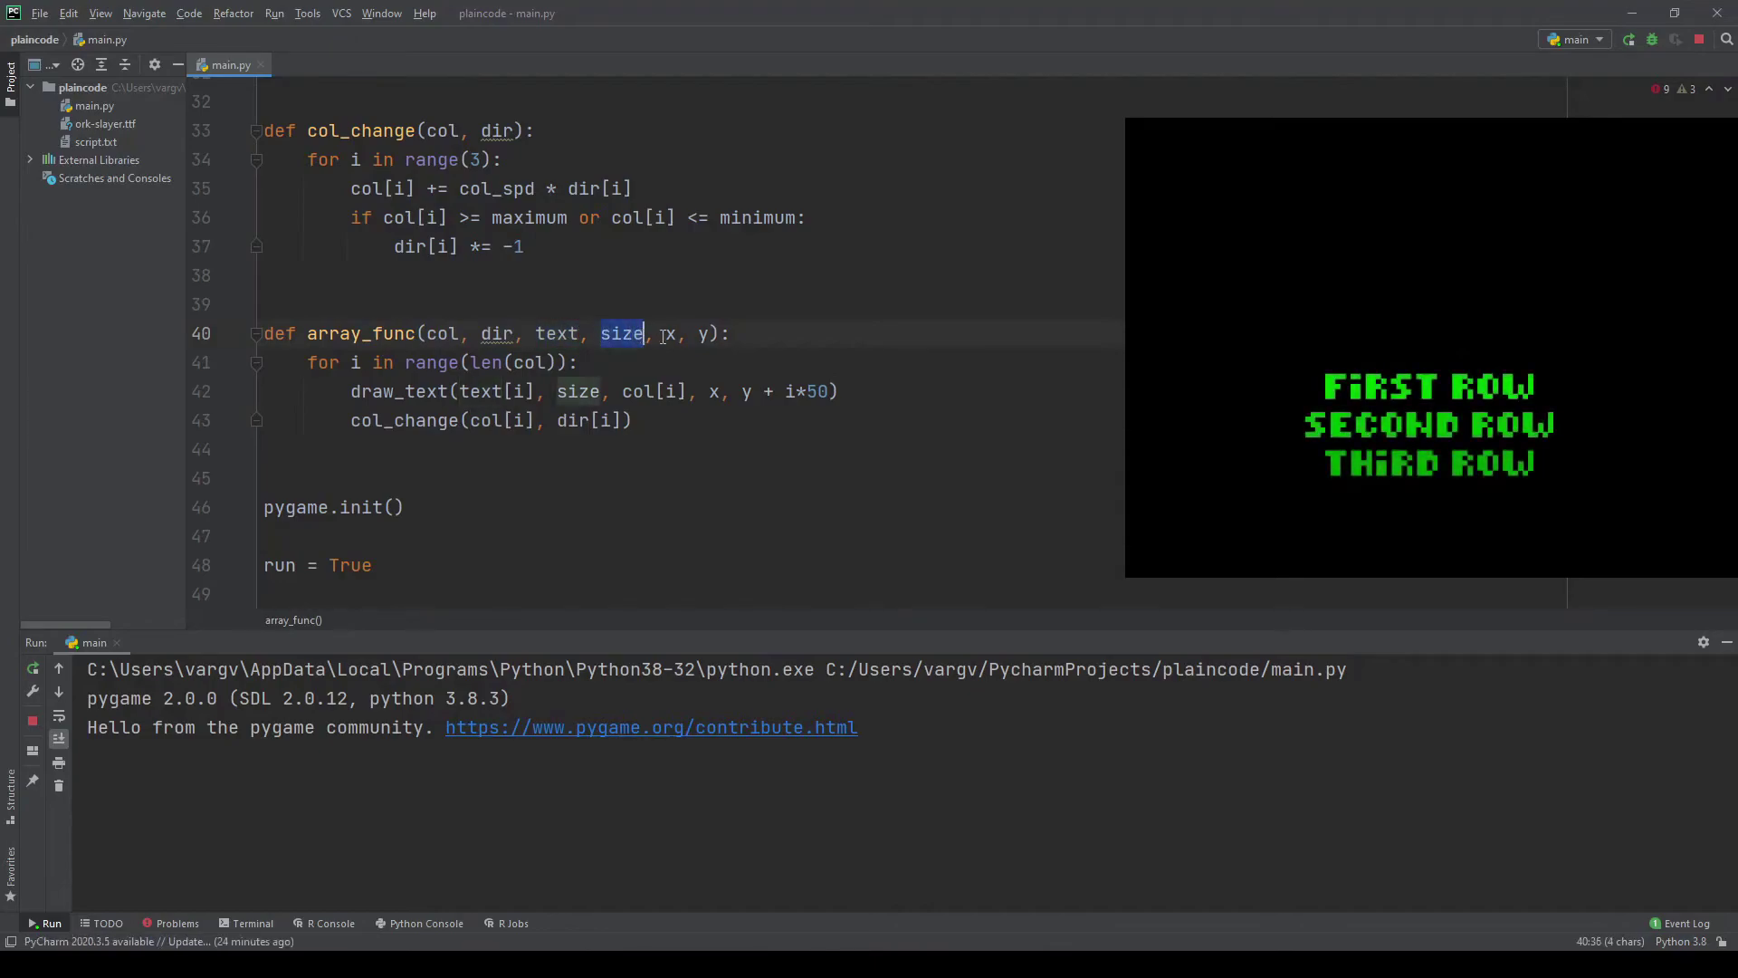
{"action": "left_click_drag", "start_coordinate": [666, 332], "coordinate": [715, 333]}
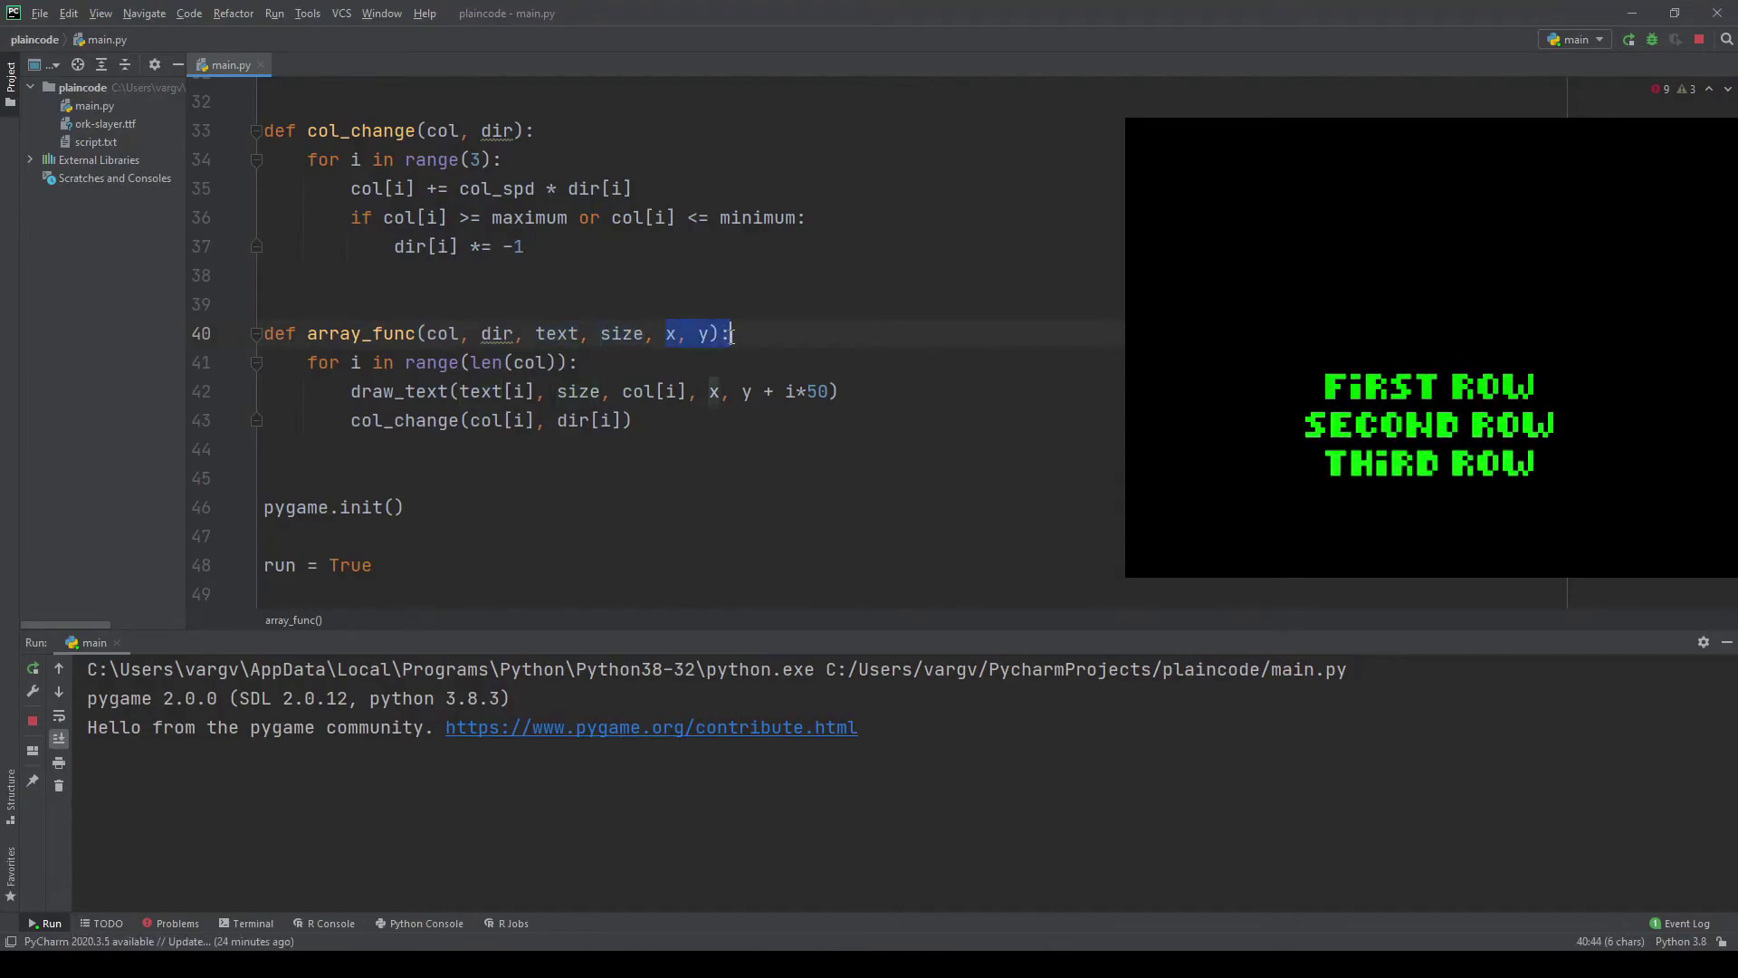
{"action": "left_click", "coordinate": [815, 432]}
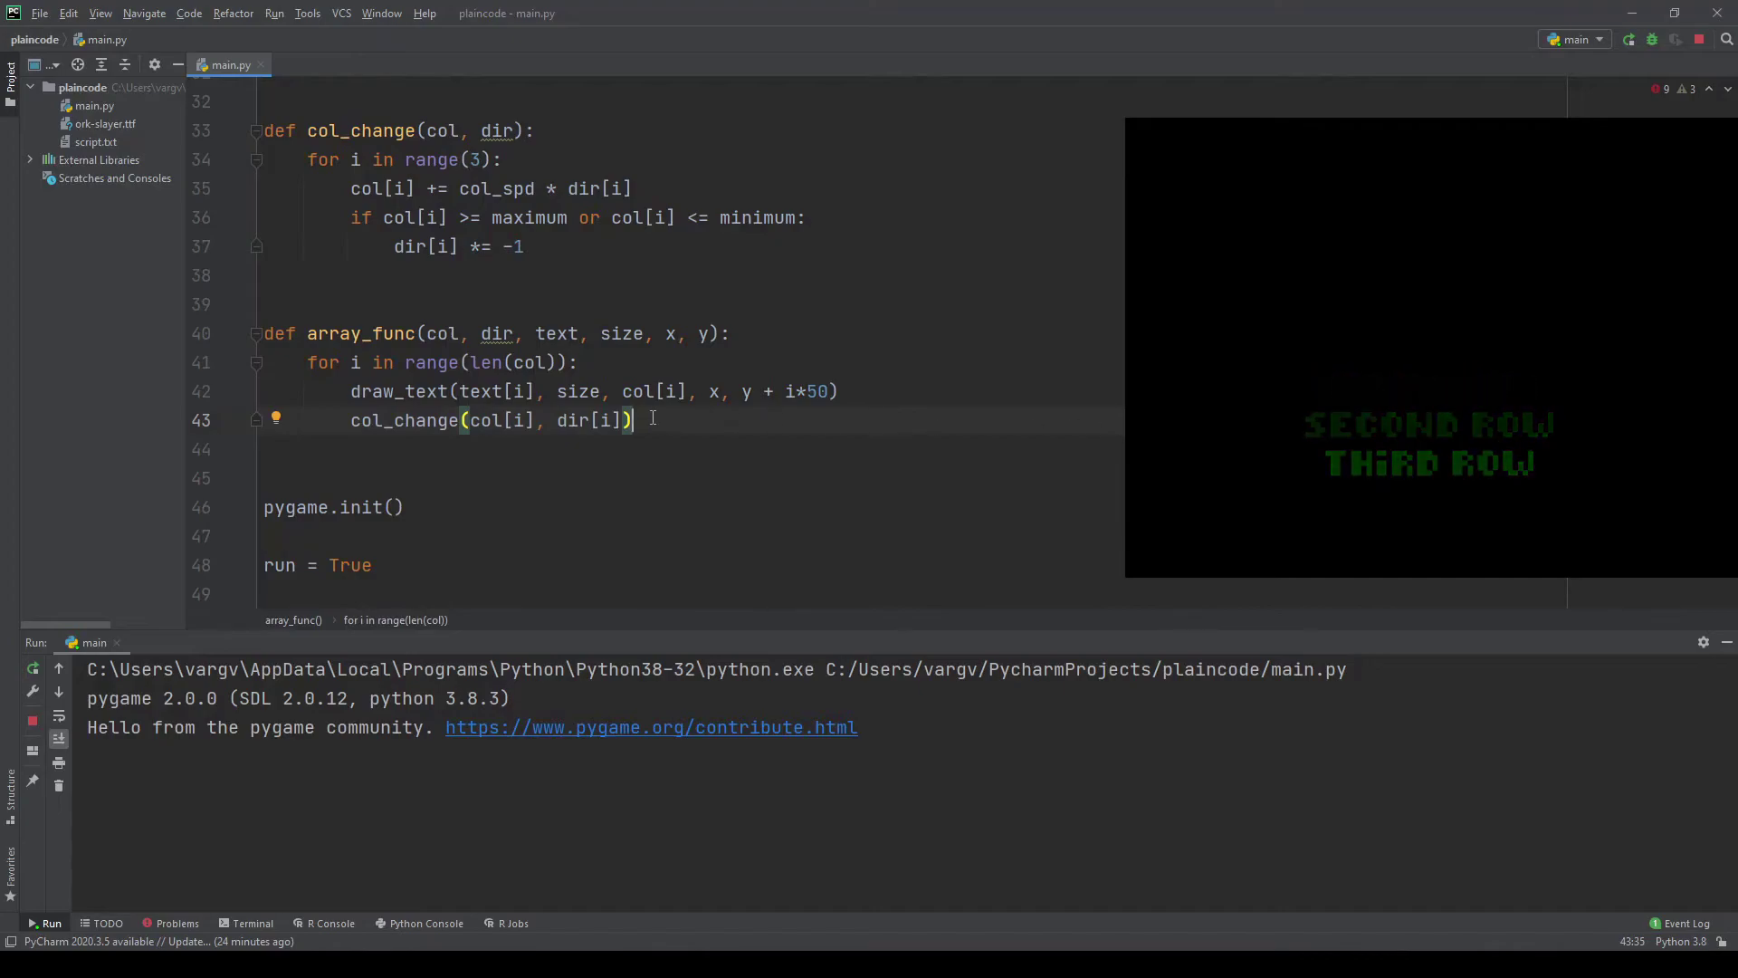
{"action": "left_click_drag", "start_coordinate": [743, 391], "coordinate": [833, 394]}
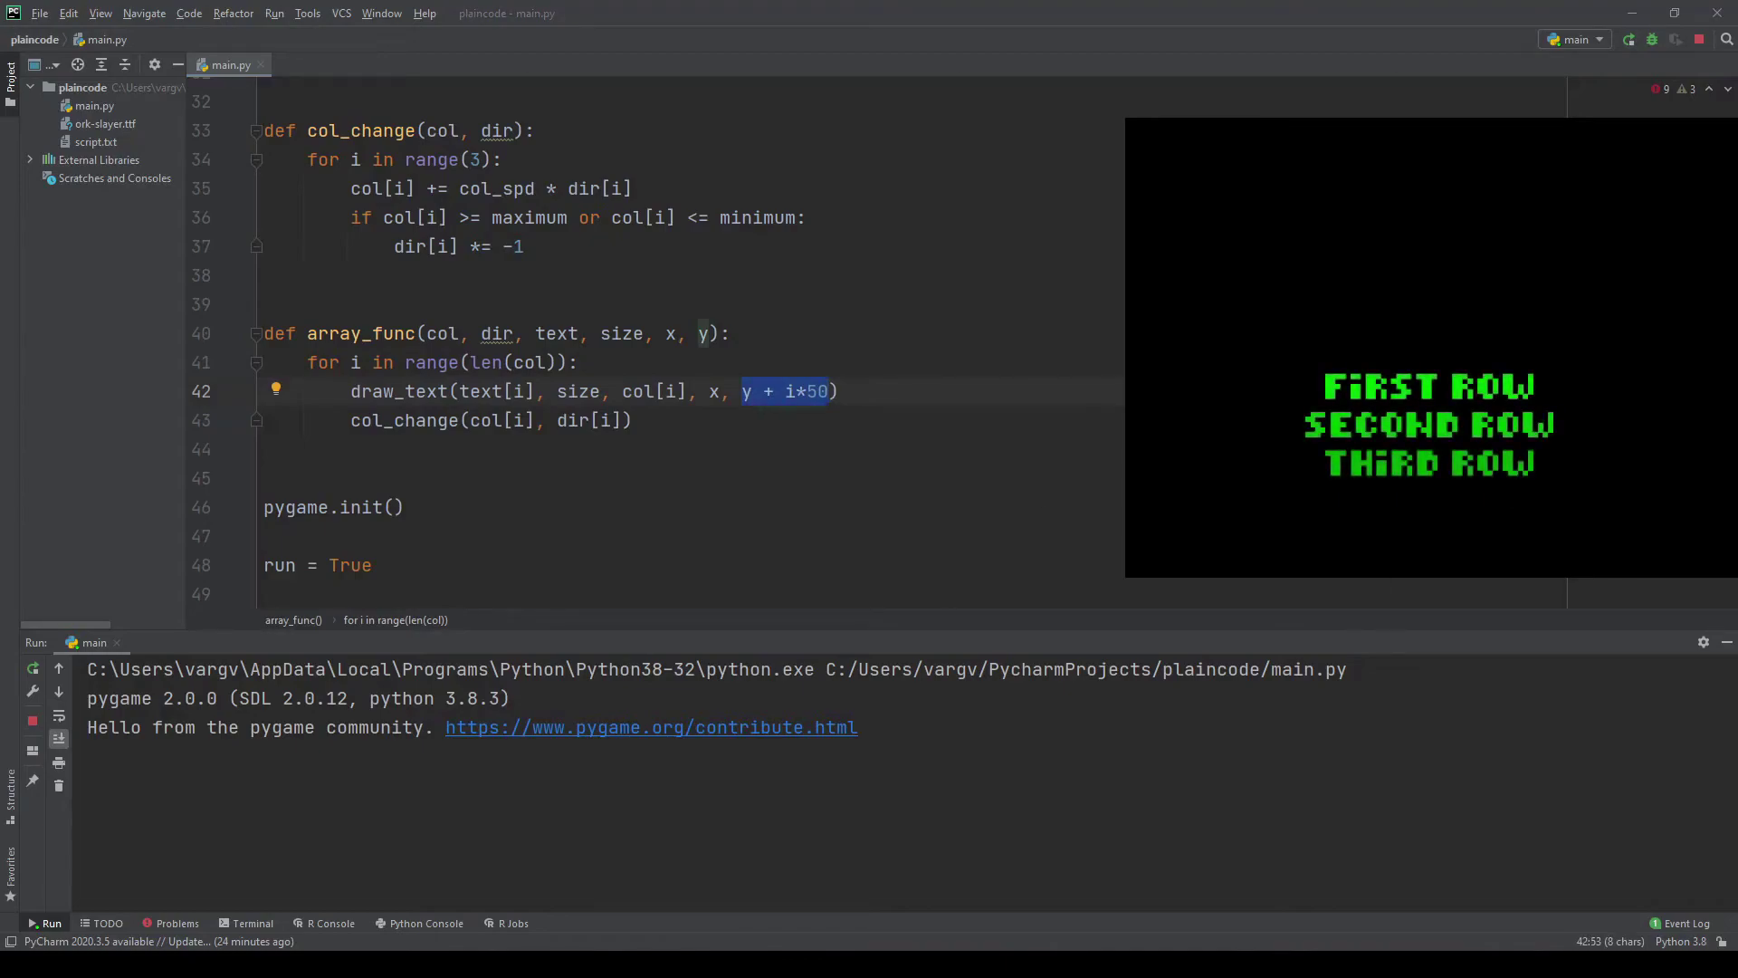
{"action": "scroll", "coordinate": [652, 340], "scroll_direction": "down", "scroll_amount": 7}
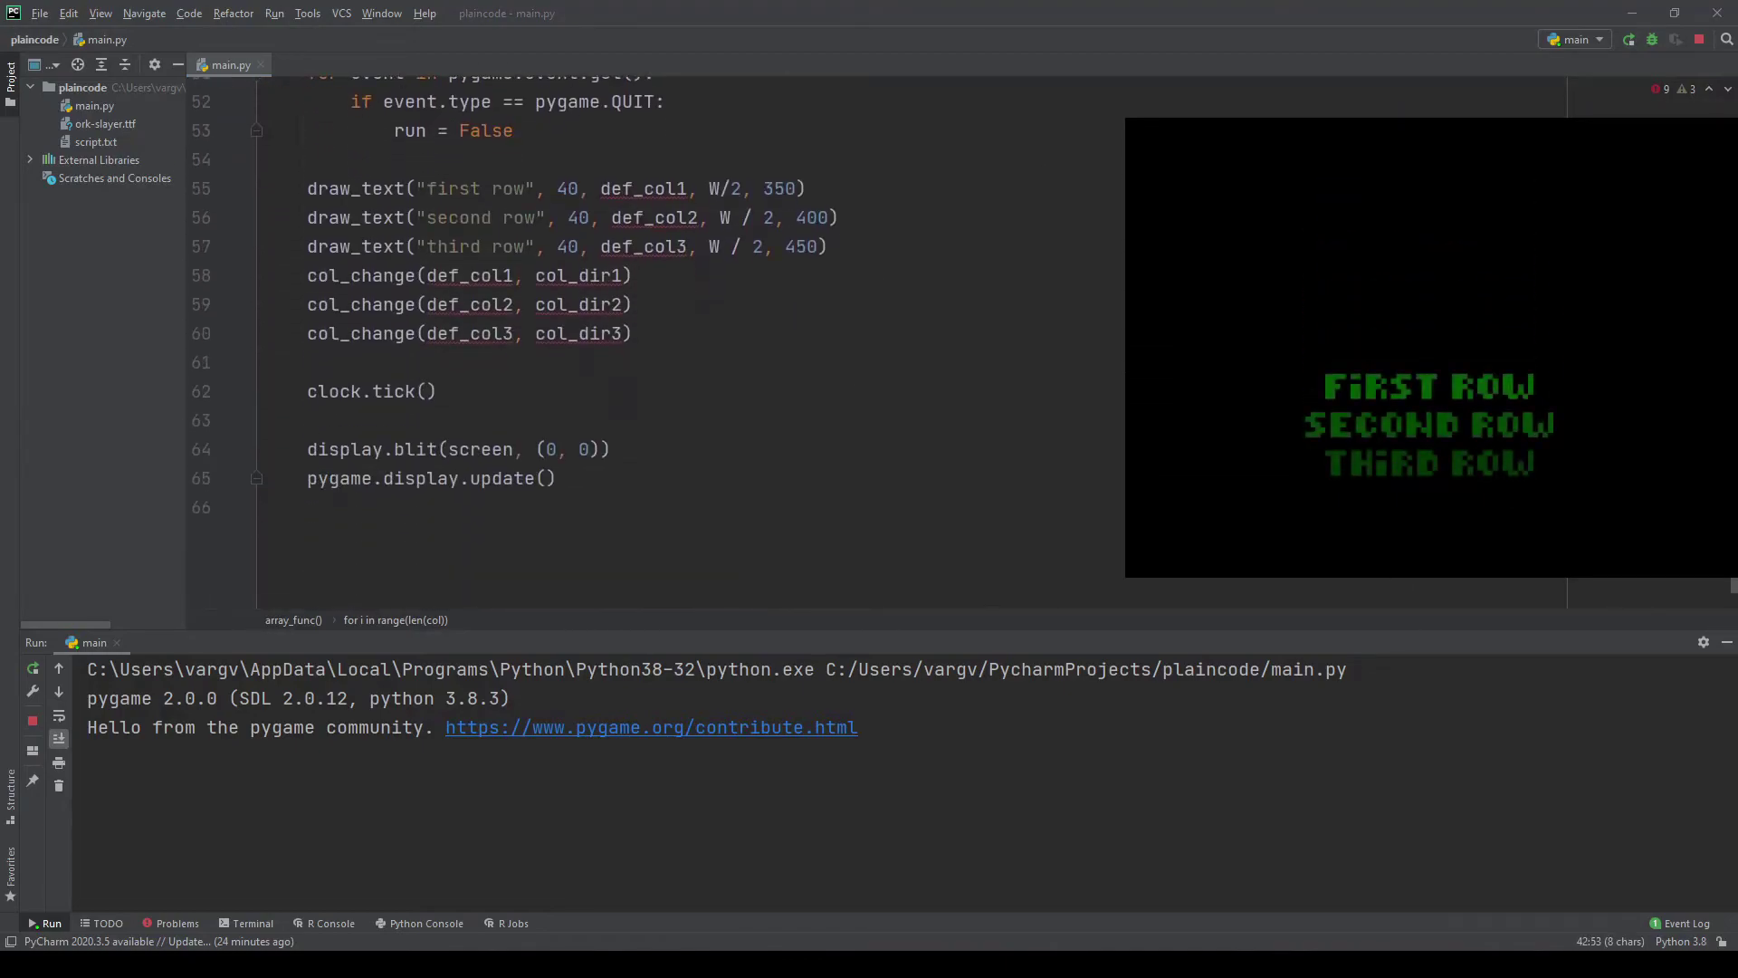
Replace the draw and colour lines with array_func(def_col, col_dir, texts, 40, W / 2, 200), then rerun
{"action": "mouse_move", "coordinate": [634, 334]}
{"action": "left_mouse_down"}
{"action": "mouse_move", "coordinate": [331, 185]}
{"action": "mouse_move", "coordinate": [248, 189]}
{"action": "left_mouse_up"}
{"action": "type", "text": "array_func(def_col, col_dir, texts, 40, W / 2, 200)"}
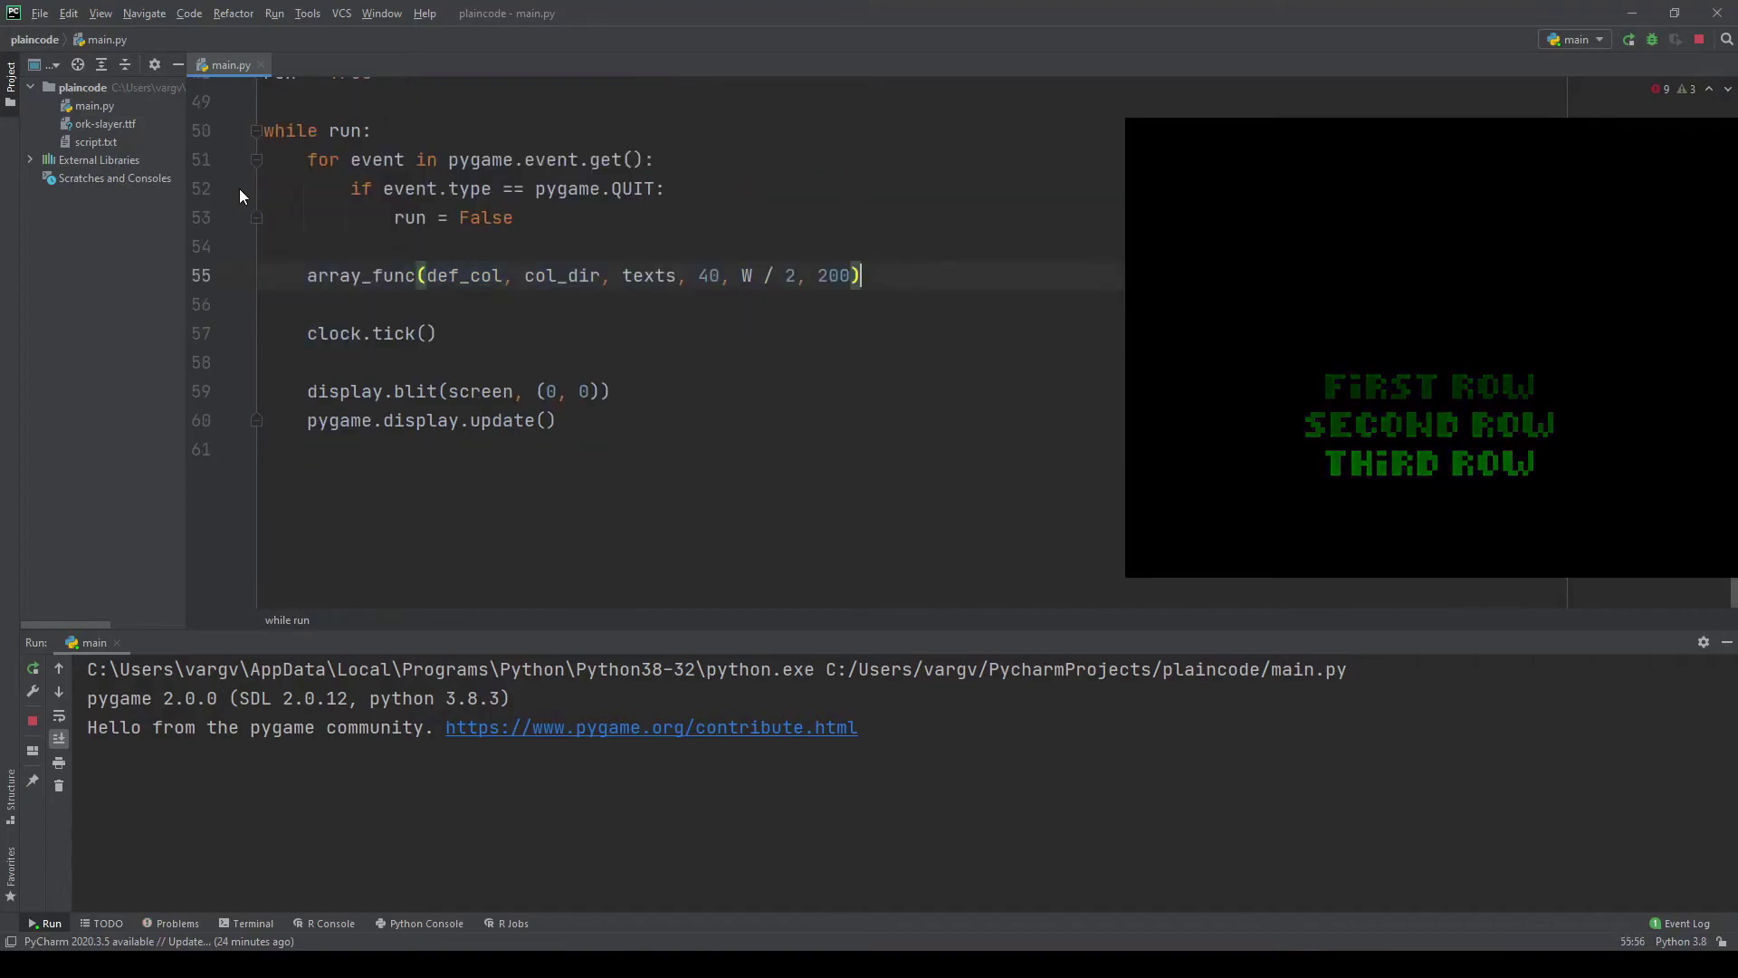
{"action": "left_click", "coordinate": [1630, 39]}
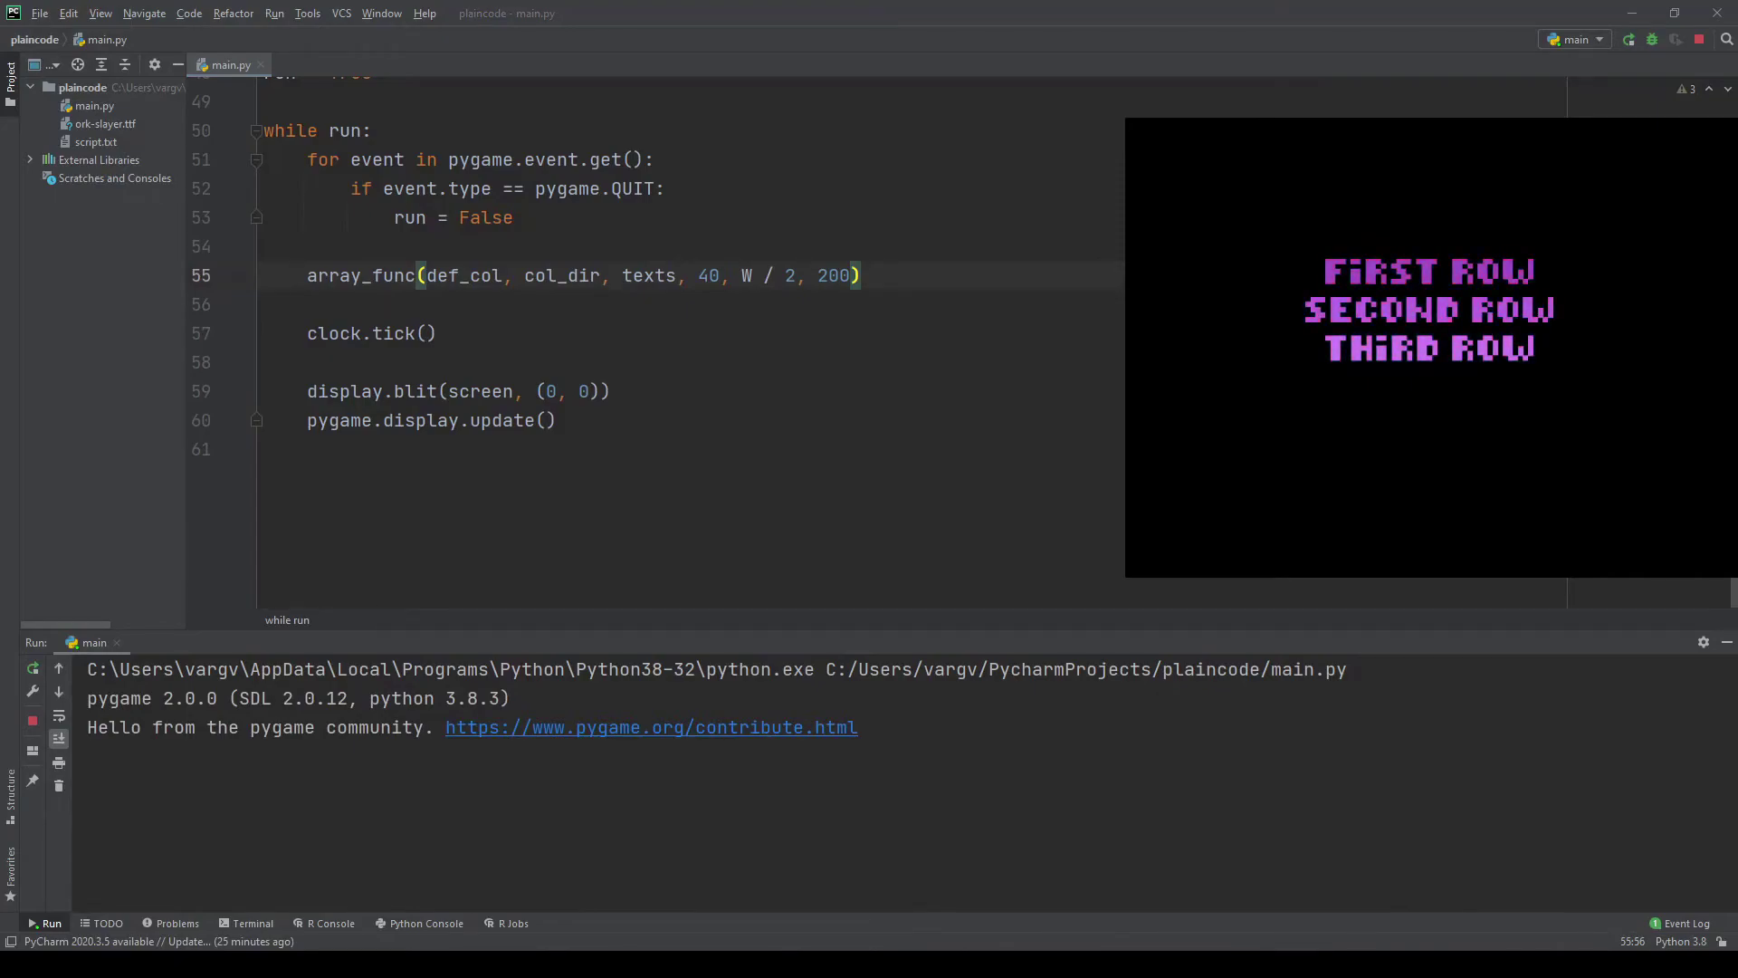
{"action": "scroll", "coordinate": [557, 340], "scroll_direction": "up", "scroll_amount": 1}
{"action": "scroll", "coordinate": [557, 339], "scroll_direction": "up", "scroll_amount": 5}
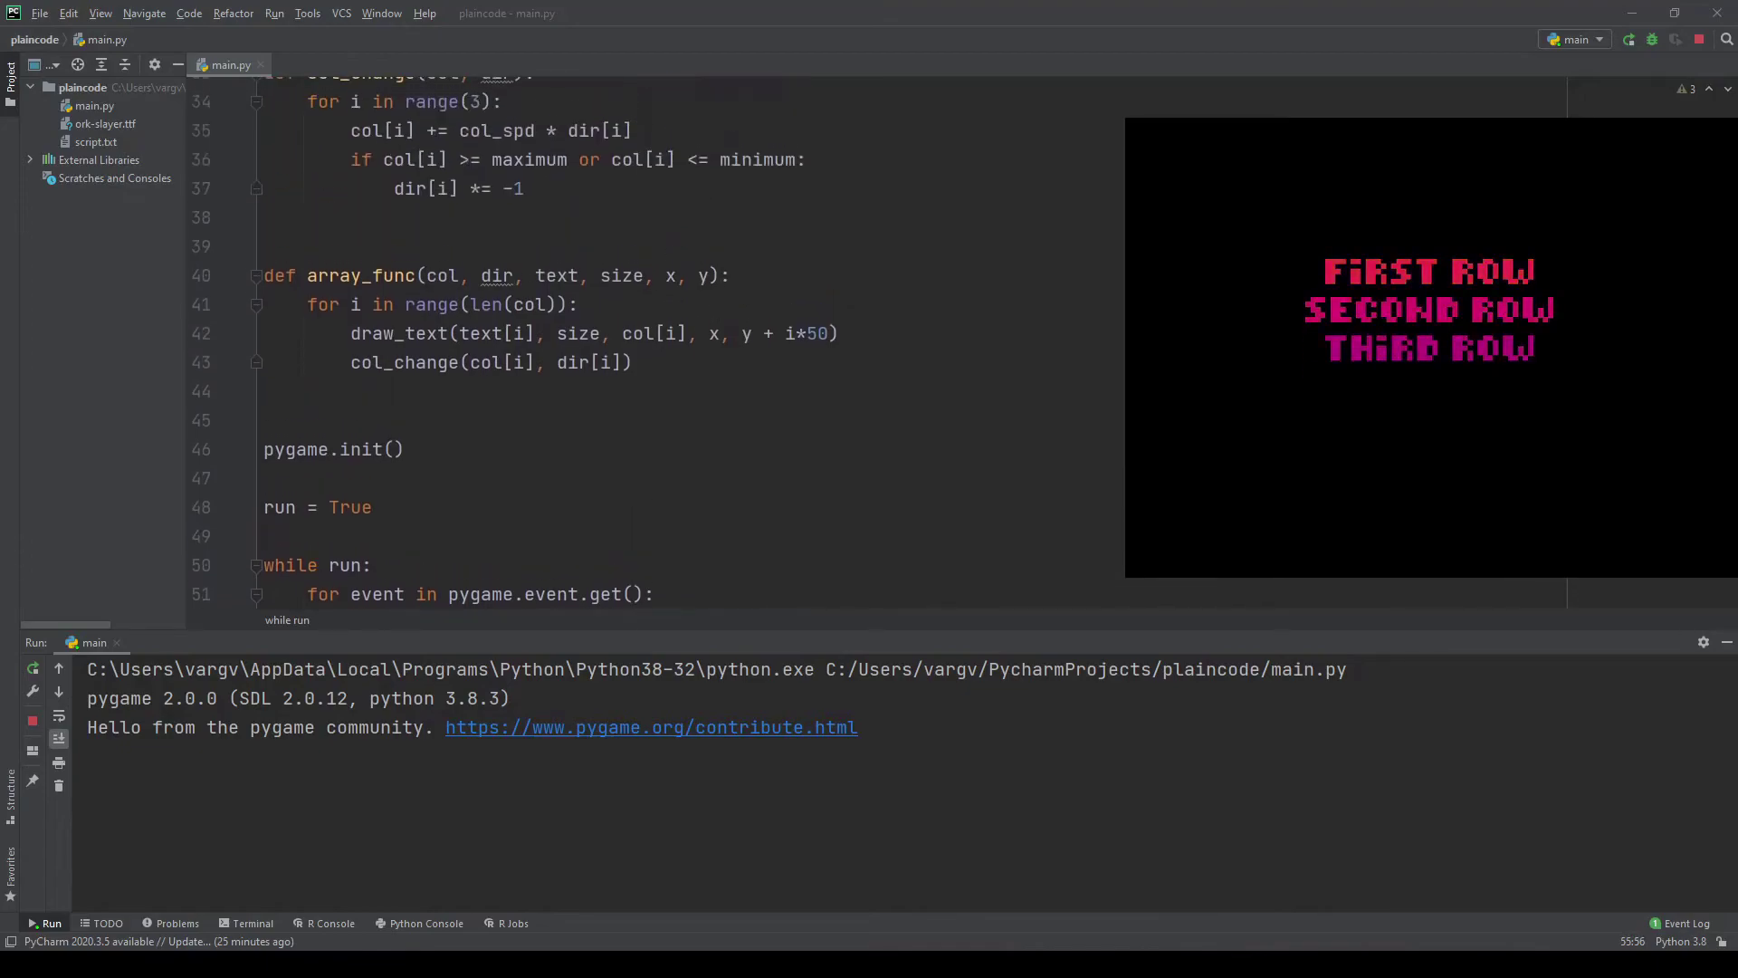
{"action": "scroll", "coordinate": [557, 340], "scroll_direction": "up", "scroll_amount": 4}
{"action": "scroll", "coordinate": [557, 340], "scroll_direction": "up", "scroll_amount": 3}
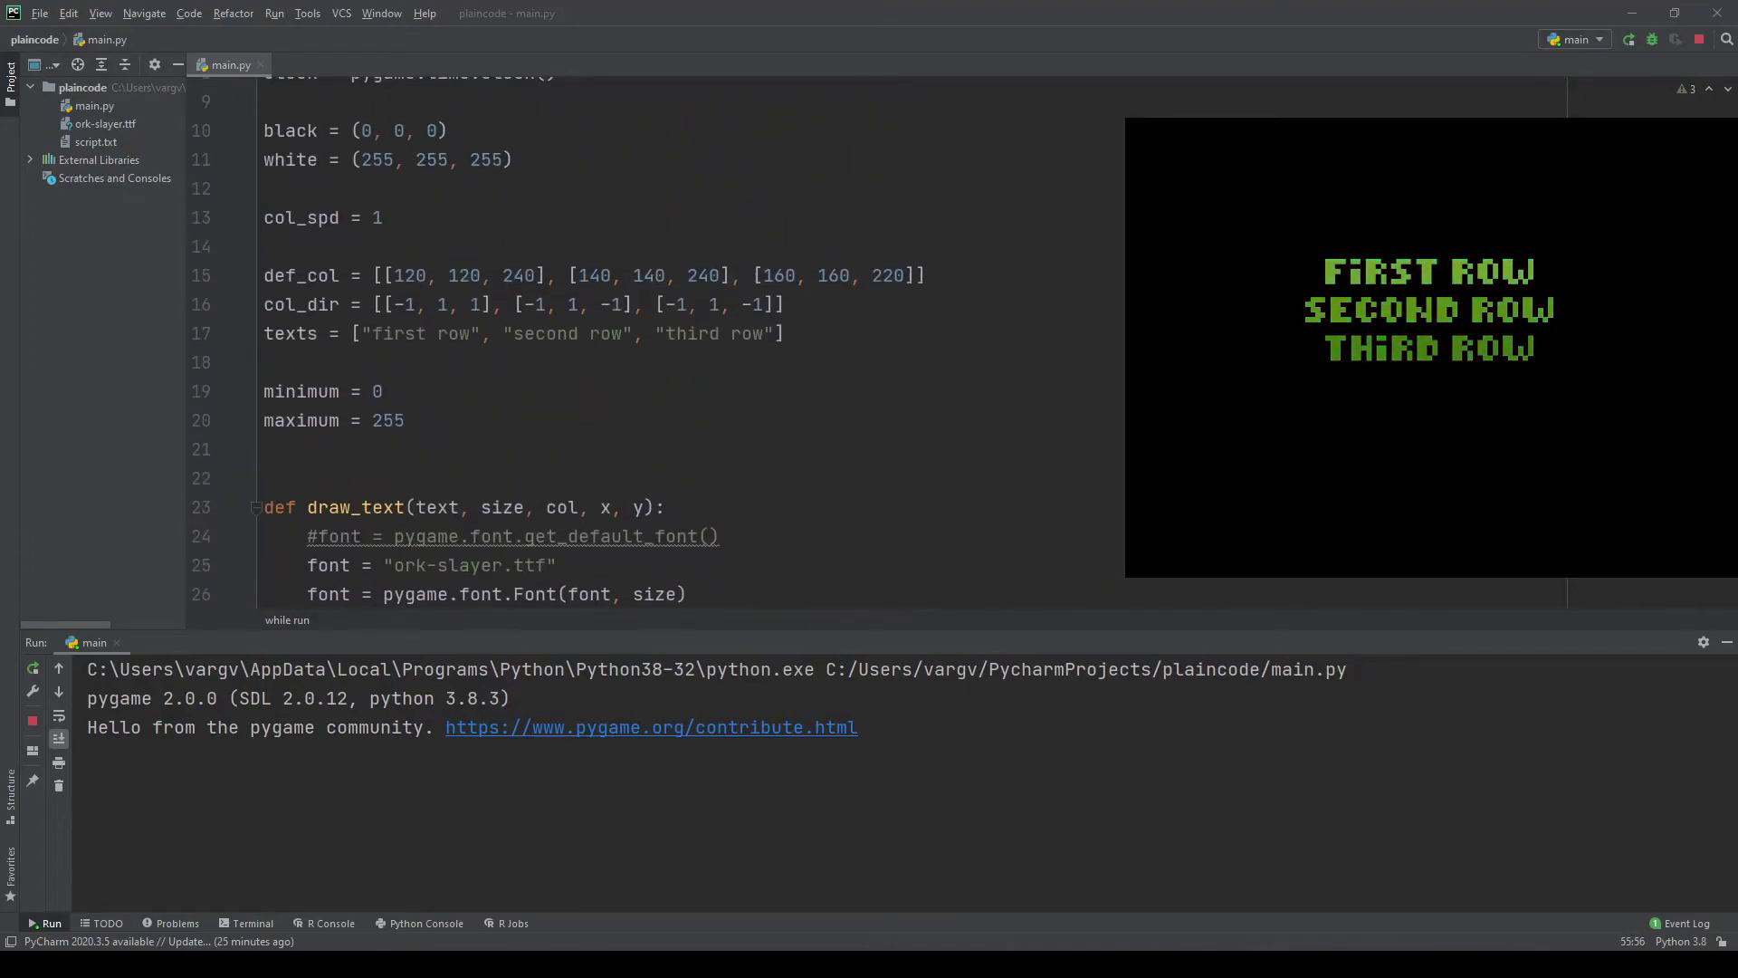
Swap in six-row def_col, col_dir and texts lists and rerun to show six rows
{"action": "key", "text": "shift+Up"}
{"action": "key", "text": "shift+Up"}
{"action": "key", "text": "shift+Home"}
{"action": "key", "text": "ctrl+v"}
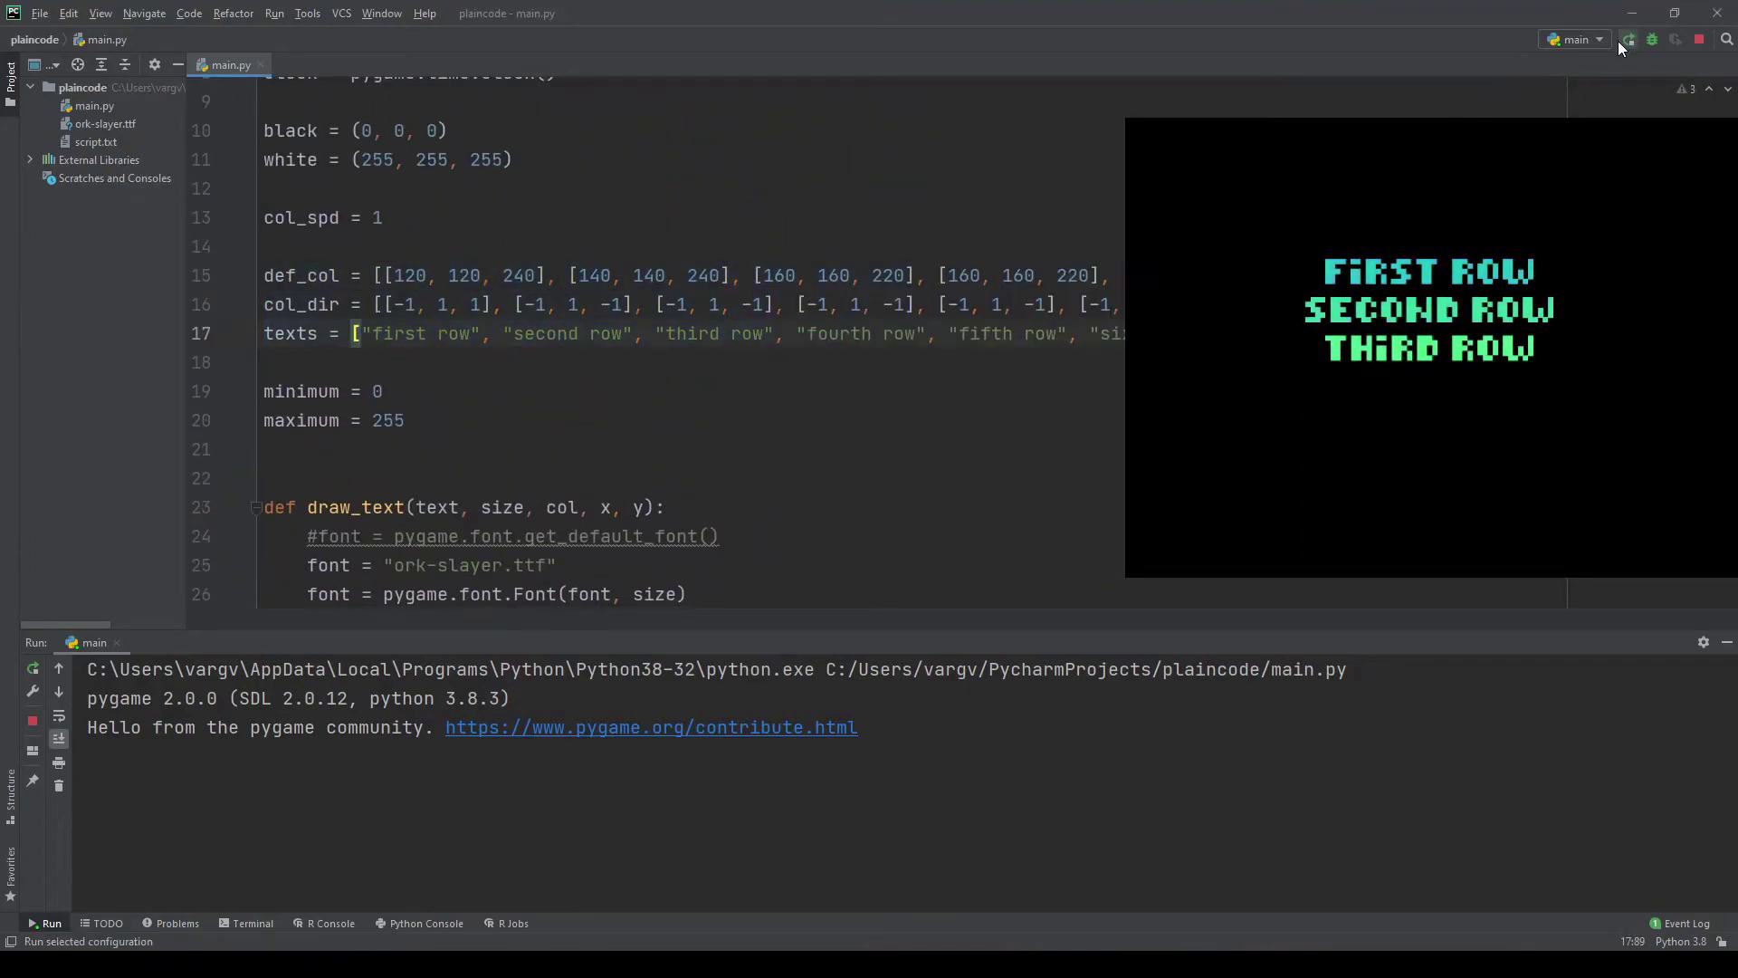
{"action": "left_click", "coordinate": [1631, 42]}
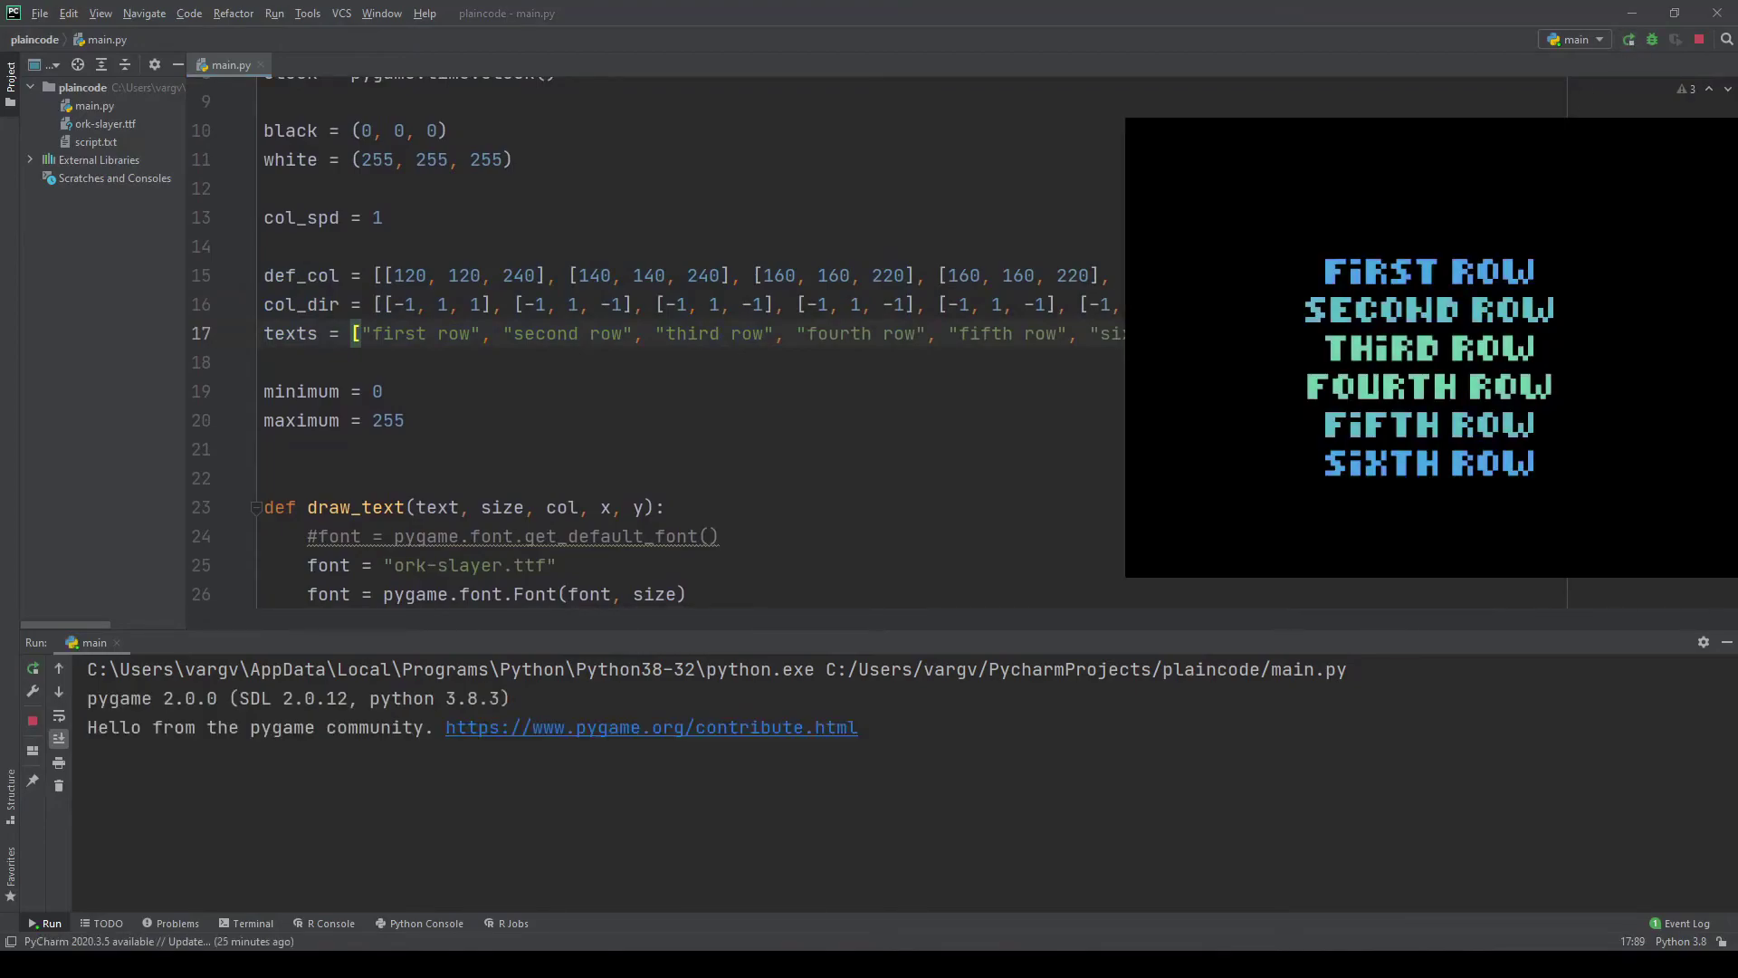